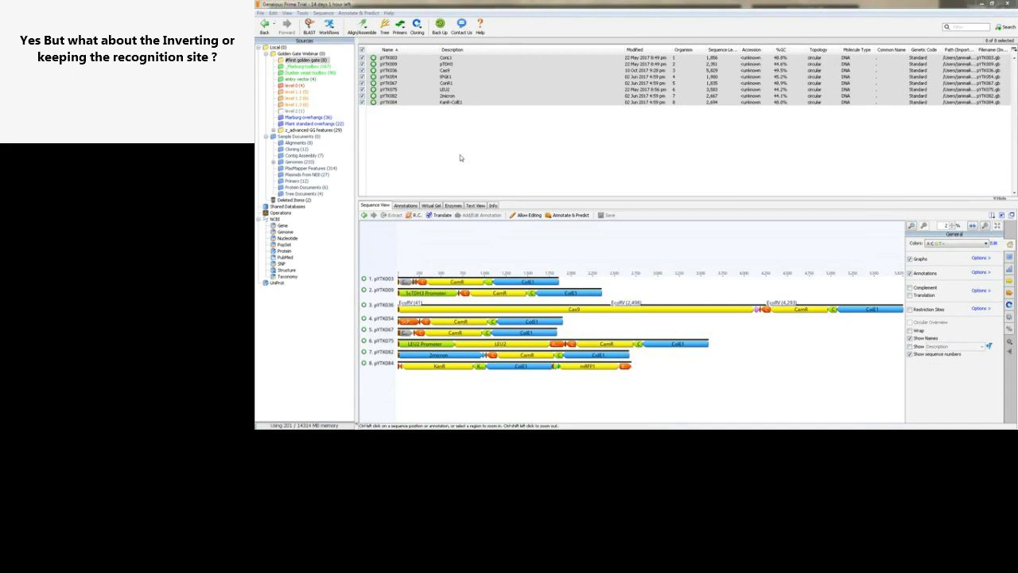
- Clear the multiple document selection and display the ConL1 plasmid pYTK003 alone as a full circular map
click(460, 158)
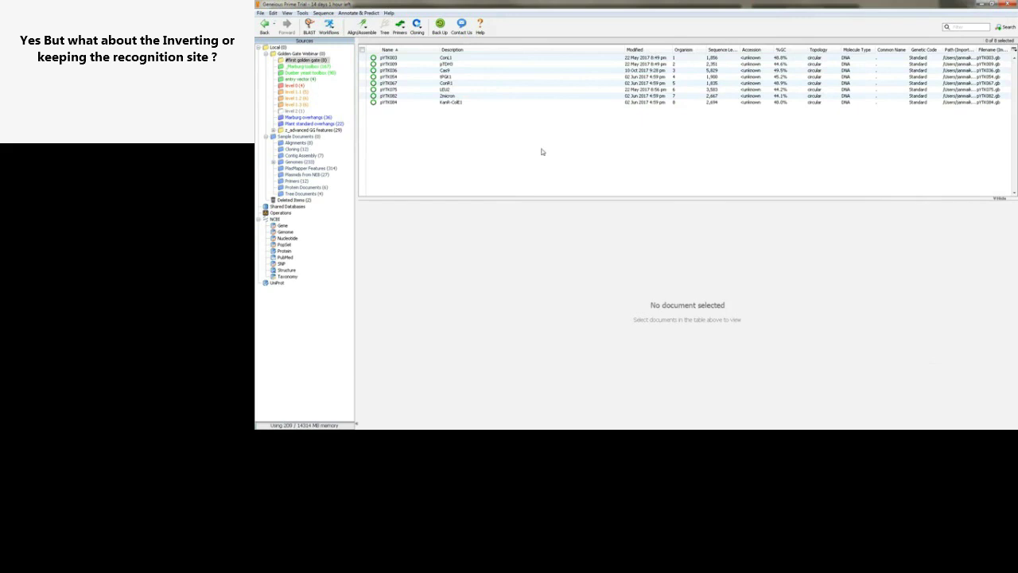
click(426, 71)
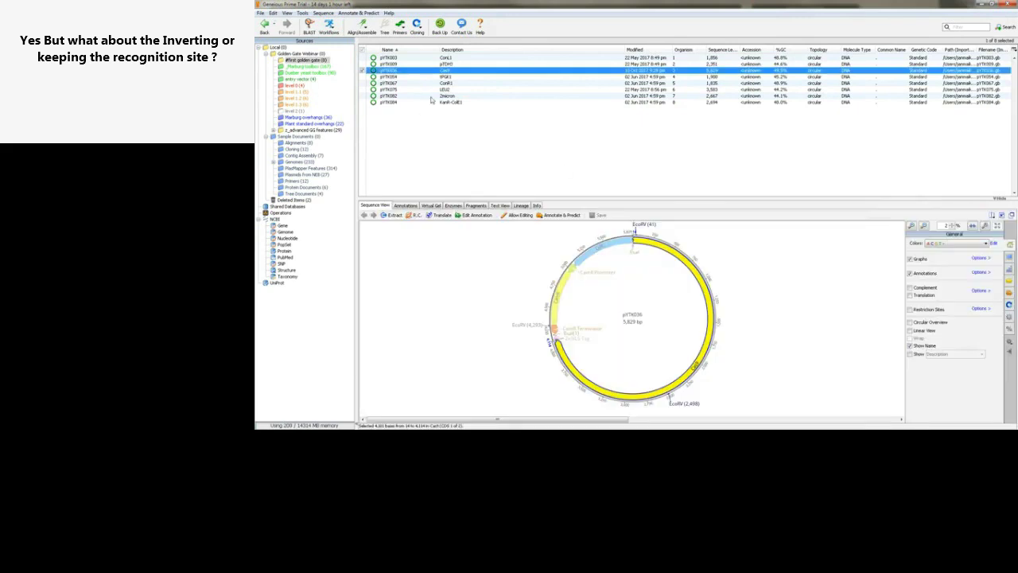
click(431, 97)
key(Up)
key(Up)
key(Up)
key(Up)
key(Up)
key(Up)
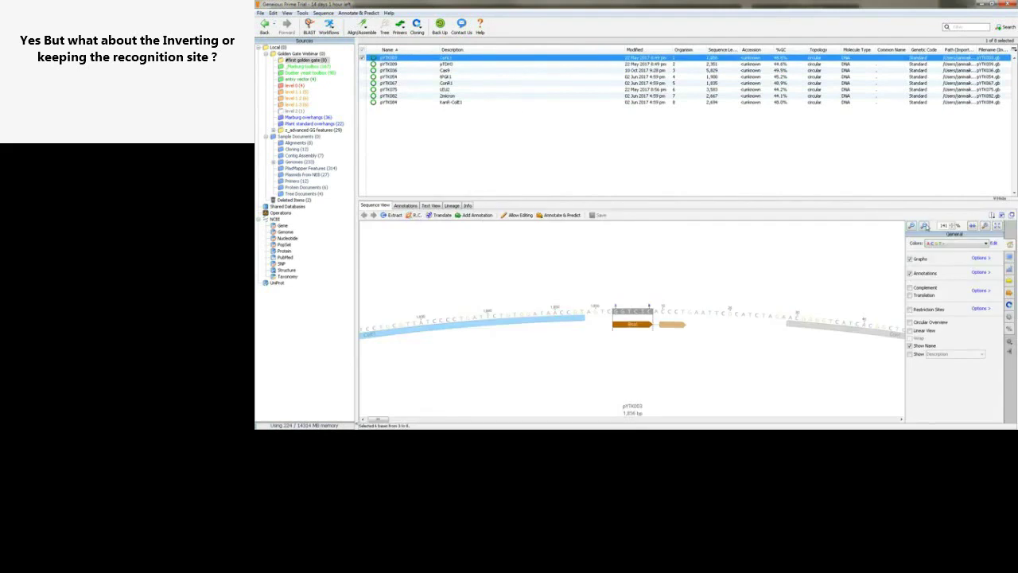
click(923, 227)
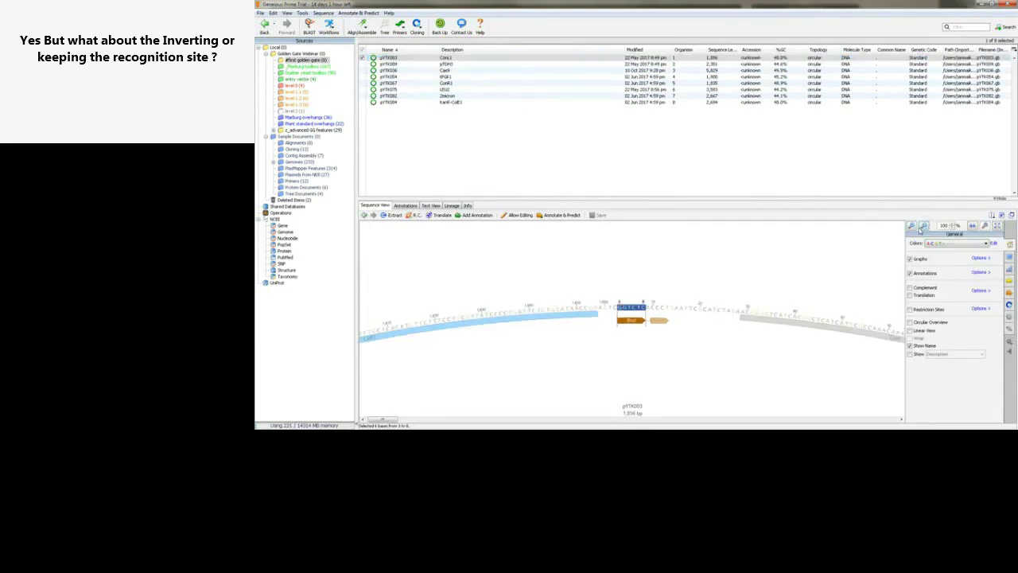
click(923, 227)
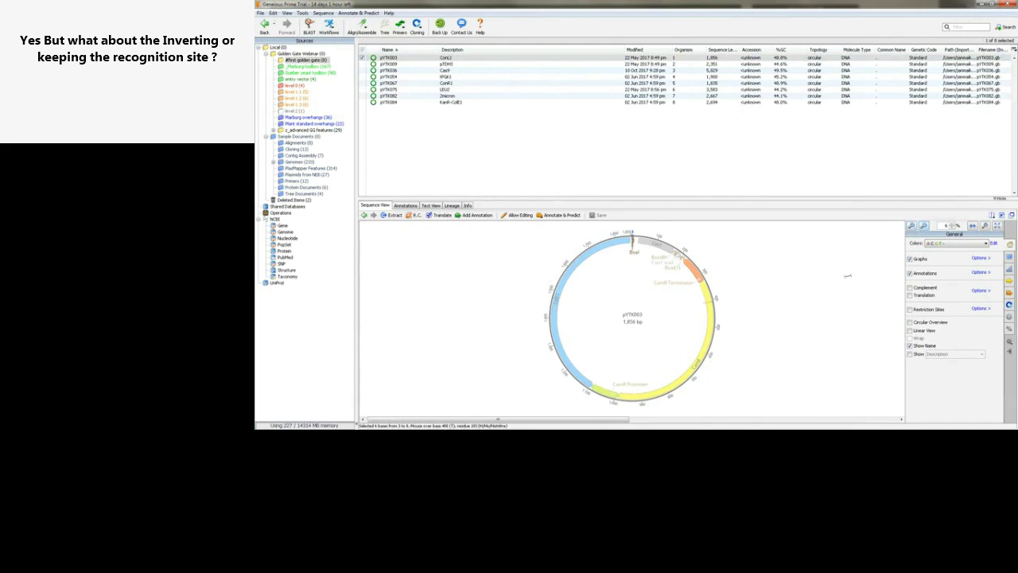
- Open the pTDH3 plasmid pYTK009 and display its full circular map
click(461, 67)
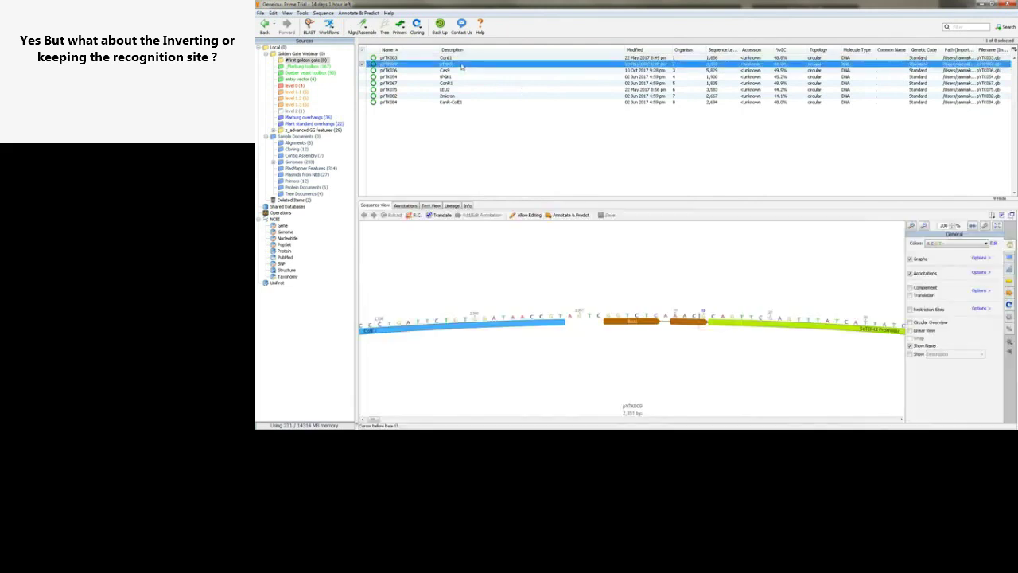
click(923, 226)
click(923, 226)
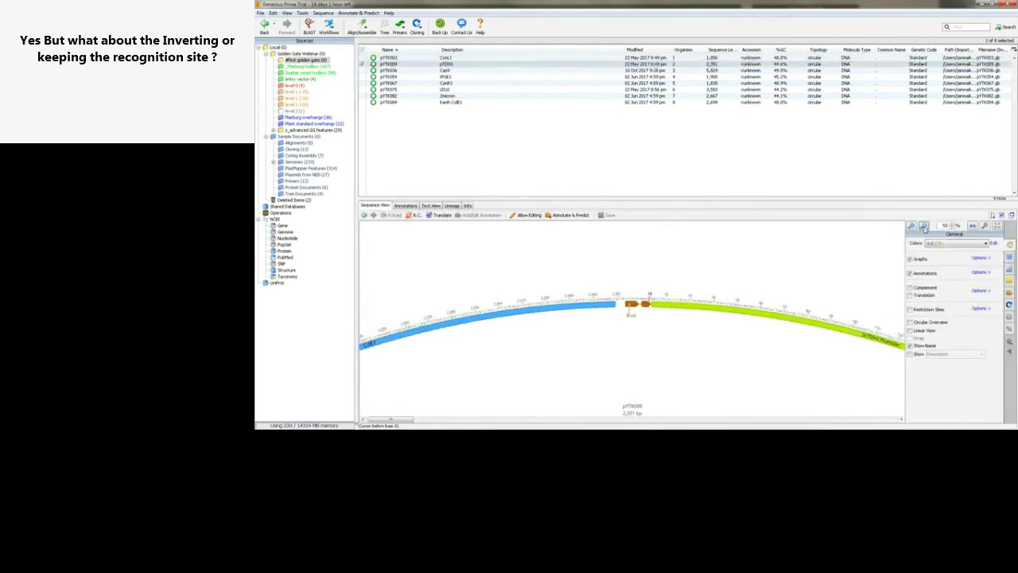
click(923, 227)
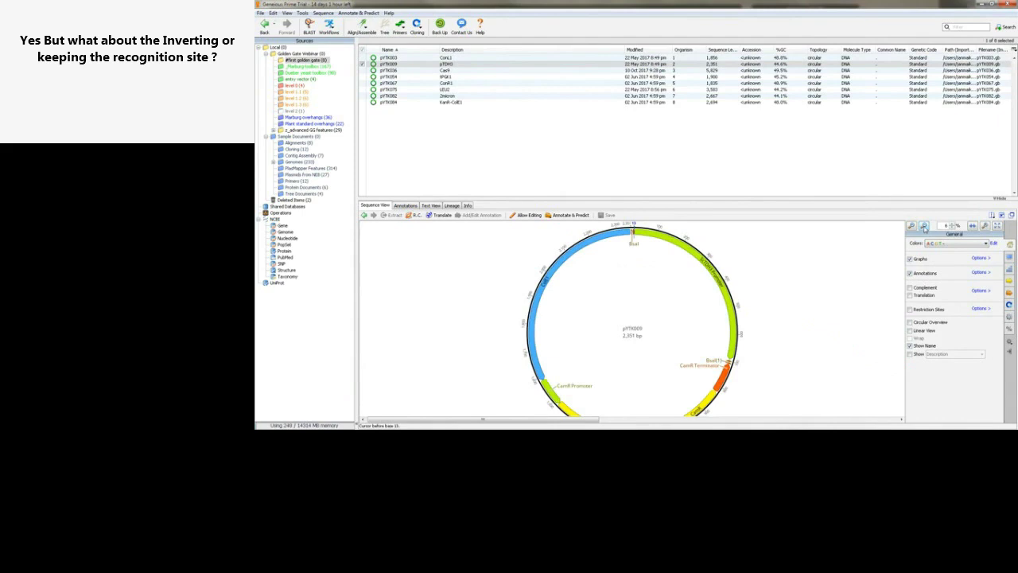
- Examine the ScTDH3 promoter in pYTK009 and its start junction beside the BsaI annotation at base level
click(710, 272)
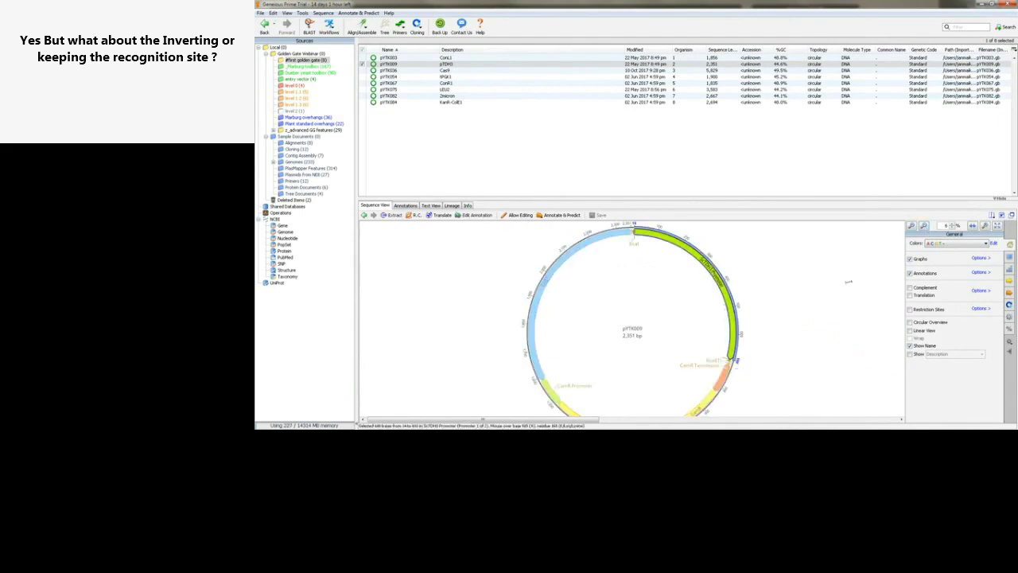
click(912, 226)
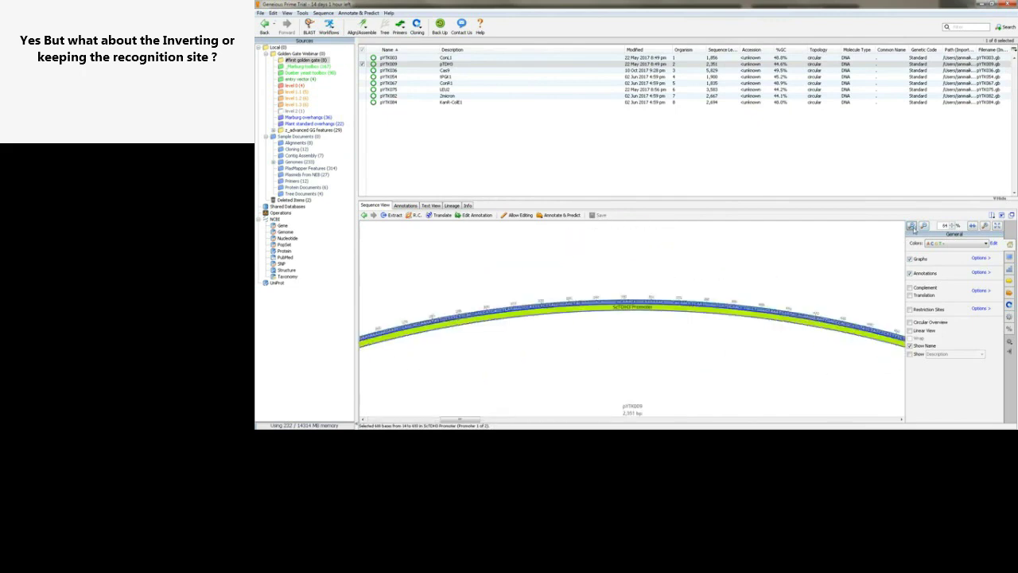
scroll(819, 273, down, 3)
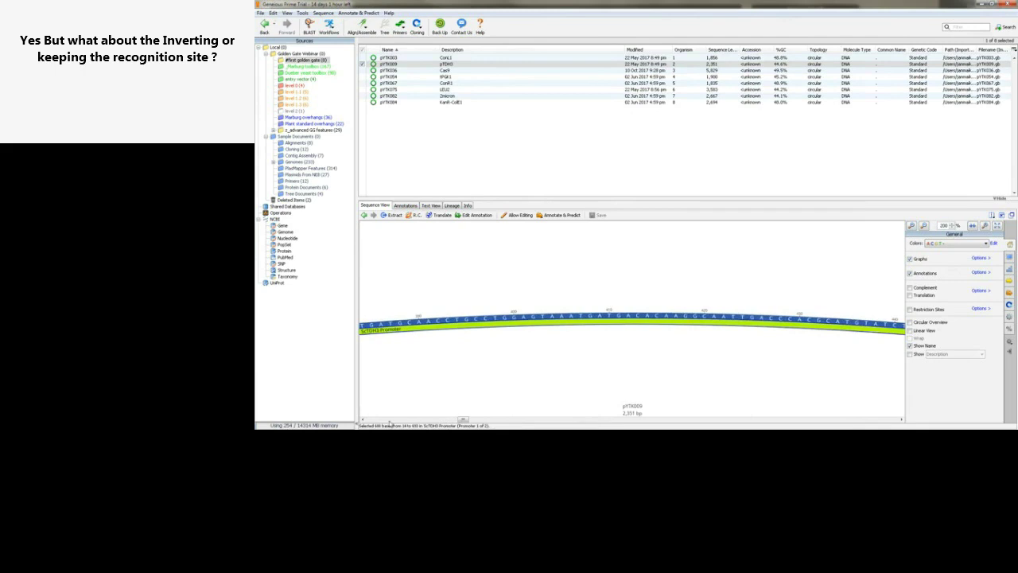
drag(460, 419, 375, 420)
click(513, 318)
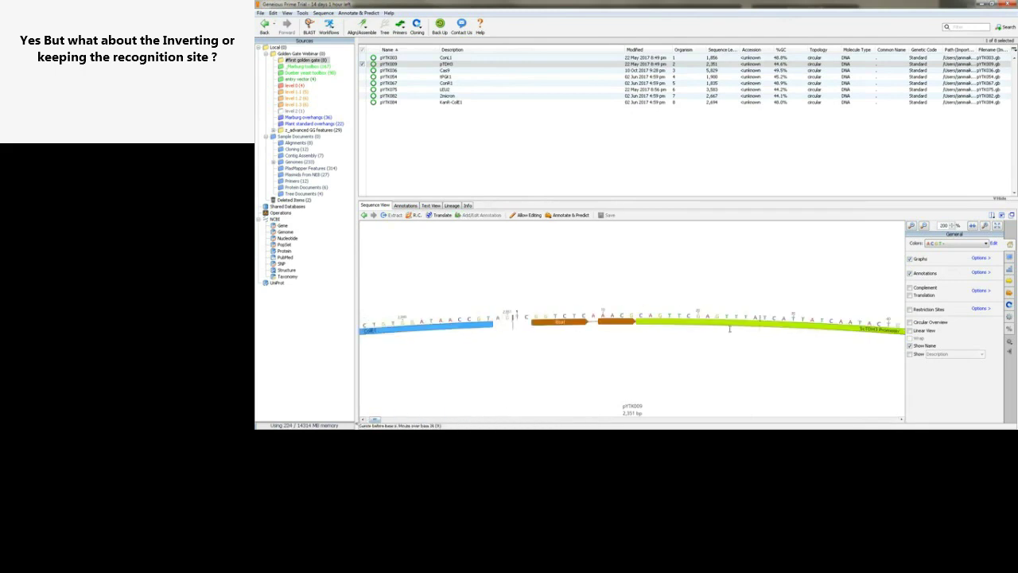
- Enable finding restriction sites on pYTK009 with the BioBrick set as candidate enzymes
click(1009, 307)
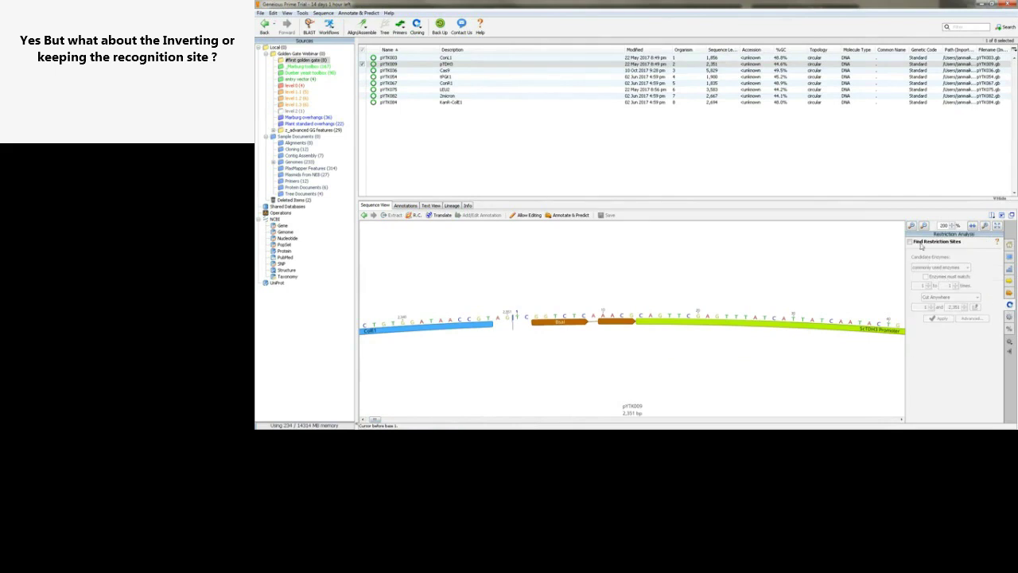
click(939, 268)
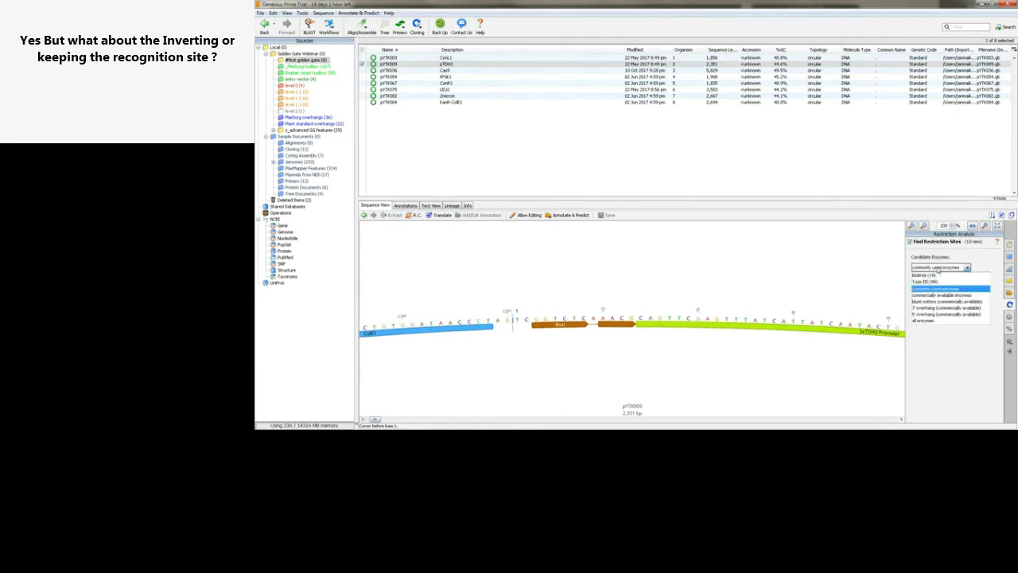
click(939, 275)
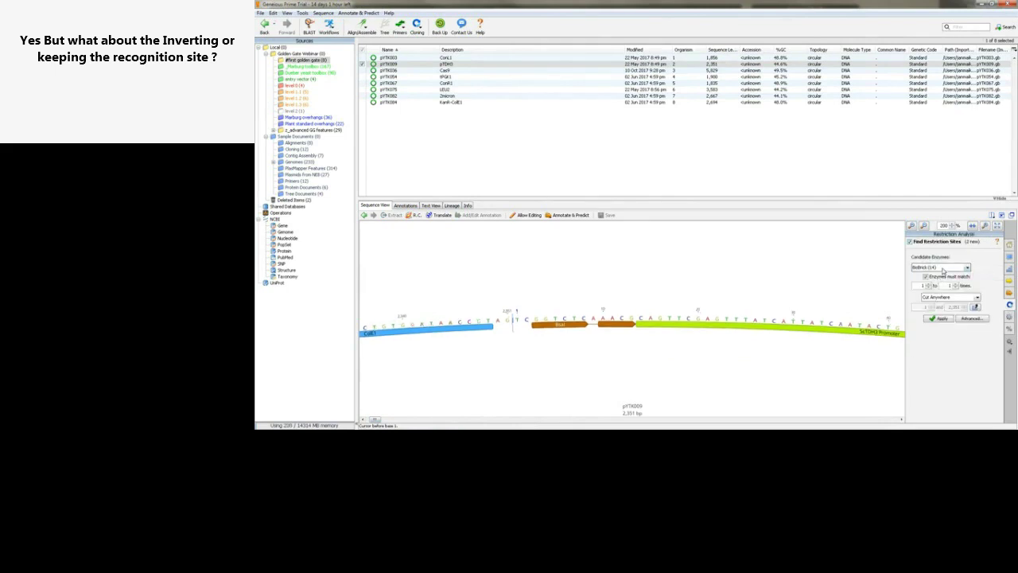
- Highlight the GGTCTC recognition bases of the BsaI annotation, followed by its four-base AACG overhang before the promoter
click(549, 333)
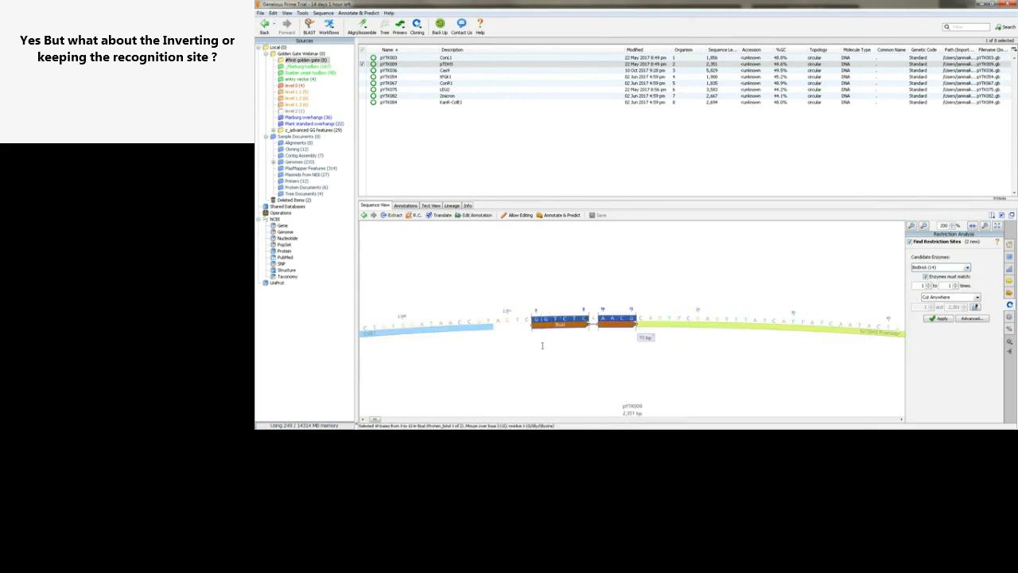
click(541, 344)
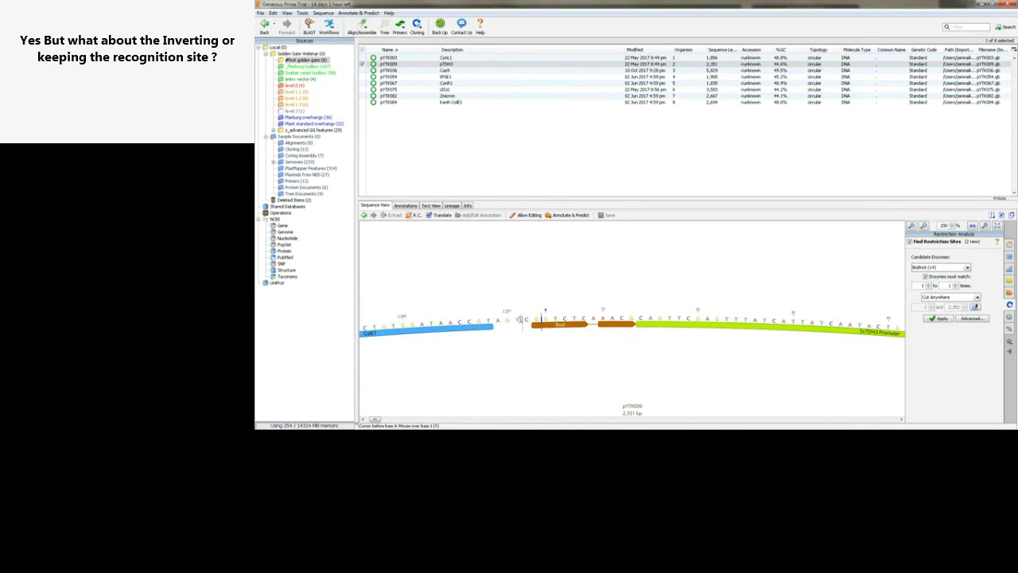
drag(549, 329, 592, 334)
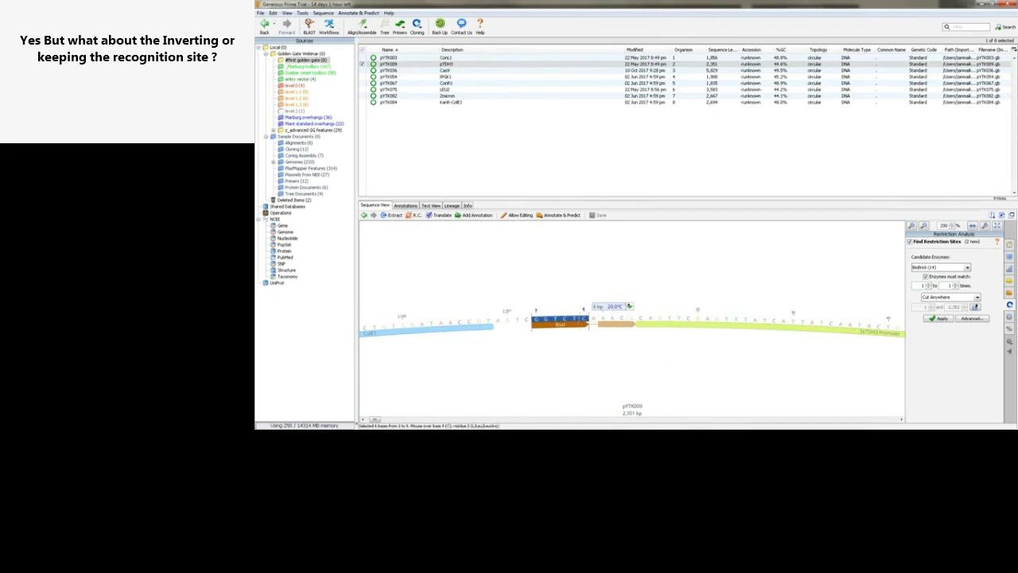
drag(601, 320, 636, 328)
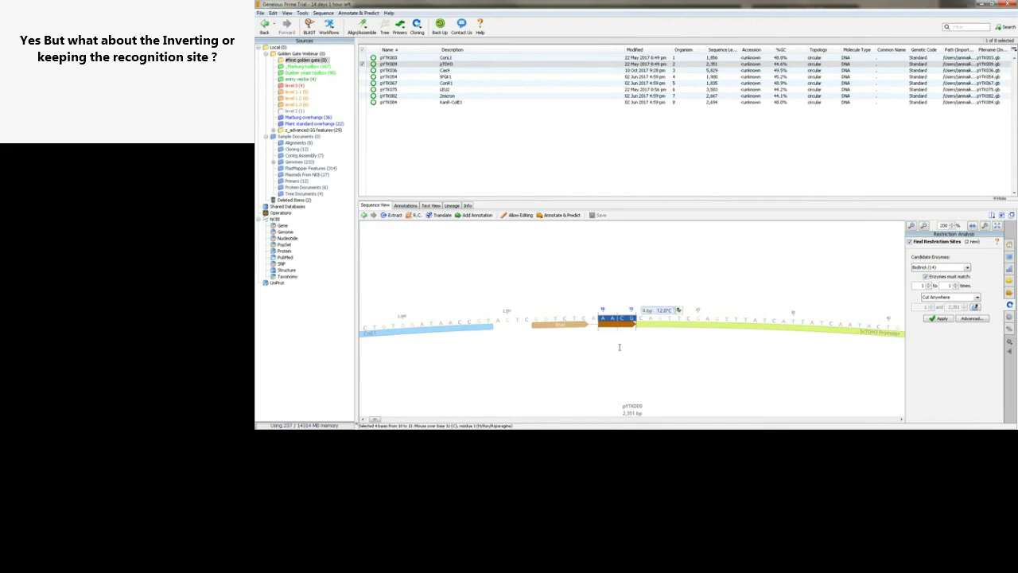
scroll(828, 322, right, 3)
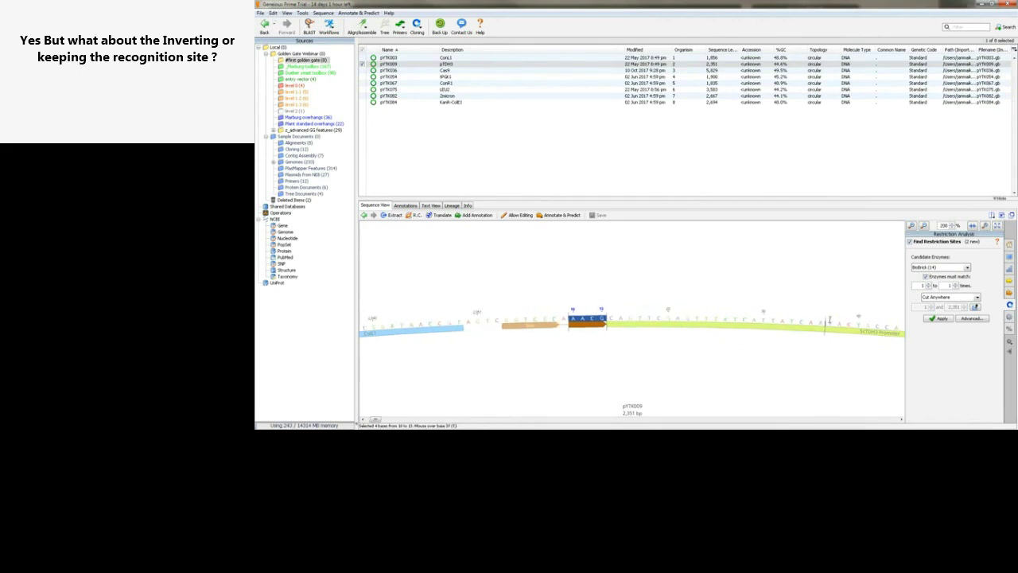
click(703, 350)
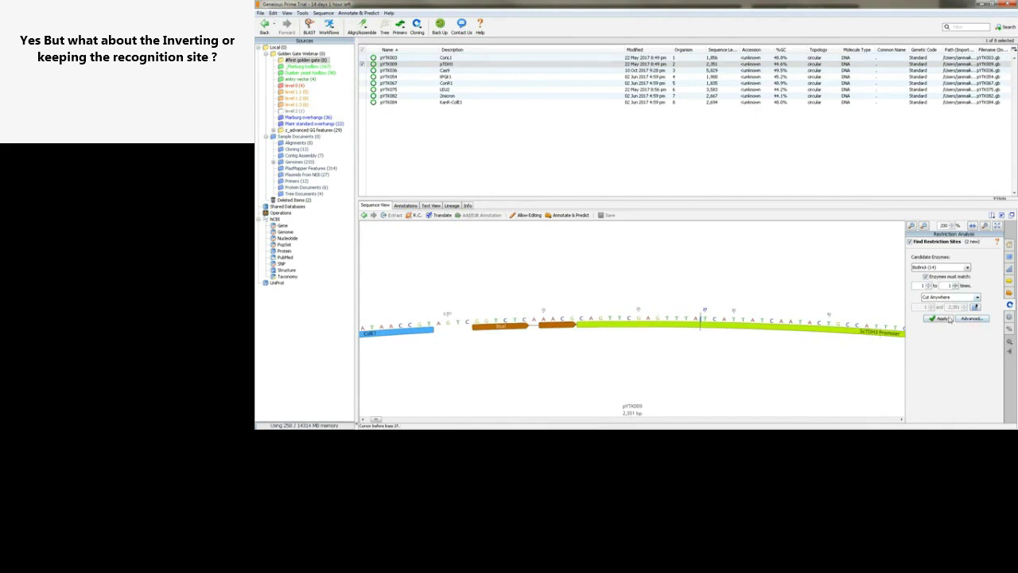
- Switch the candidates to all enzymes and leave only BsaI selected in the advanced enzyme list
click(954, 268)
click(943, 322)
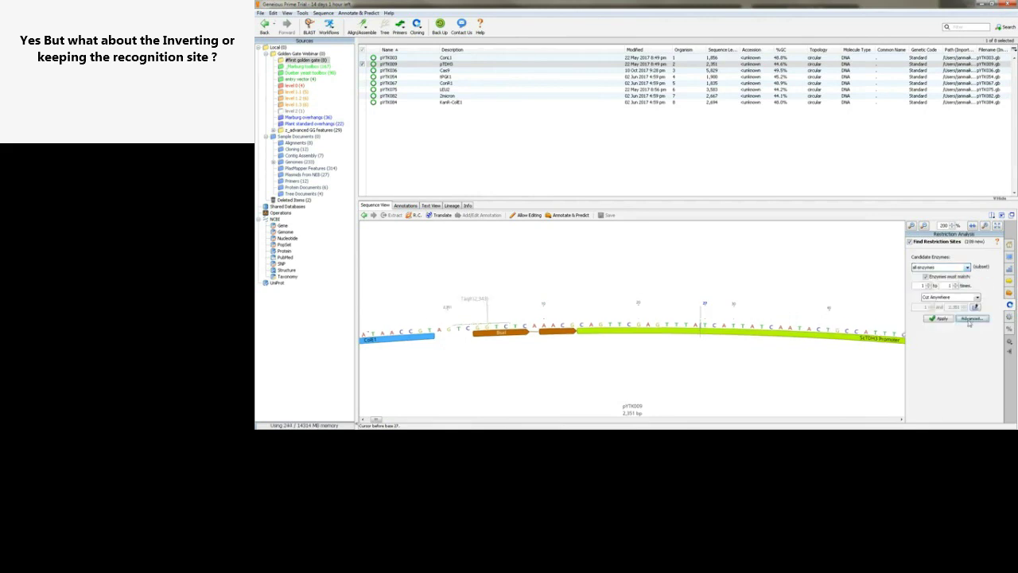
click(970, 318)
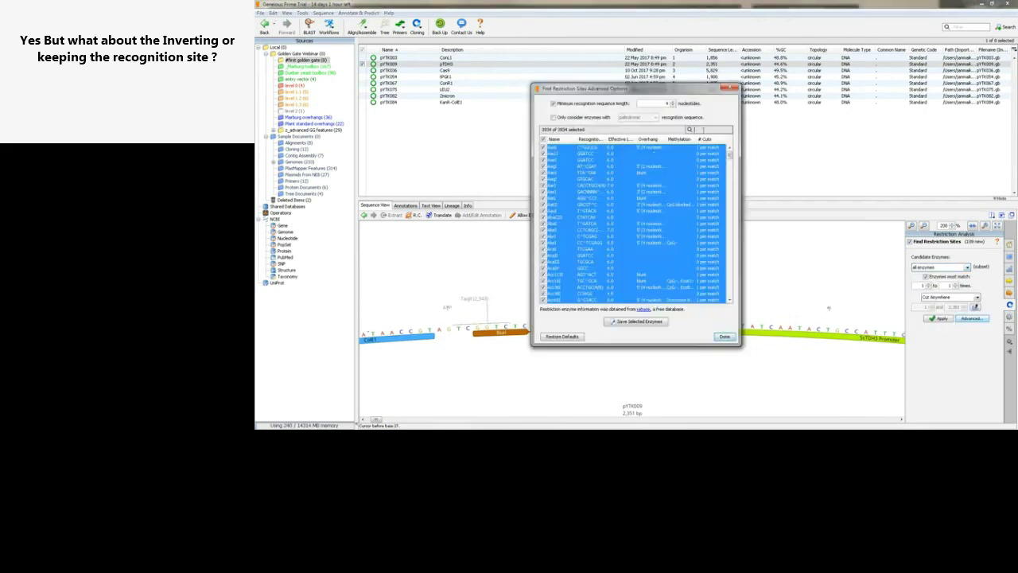
text(bsa)
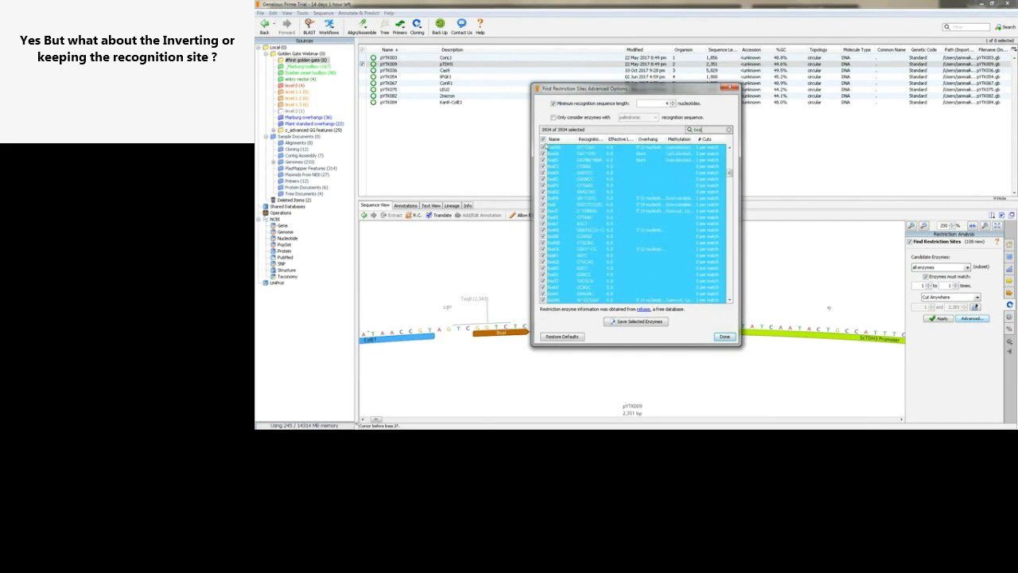
click(543, 139)
click(543, 205)
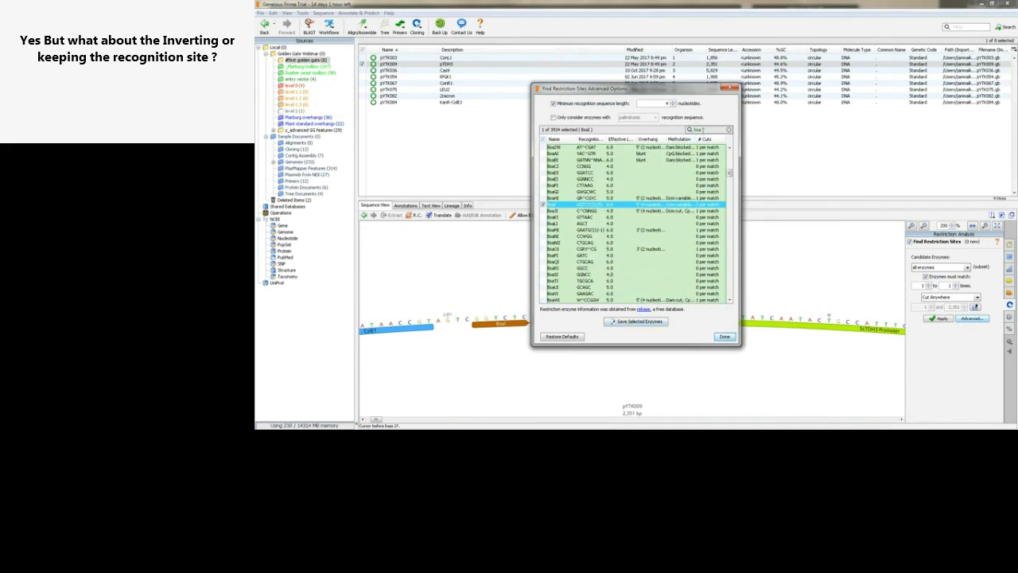
- Add BsmBI to the enzyme selection and save the two enzymes as a set named moclo
text(mb)
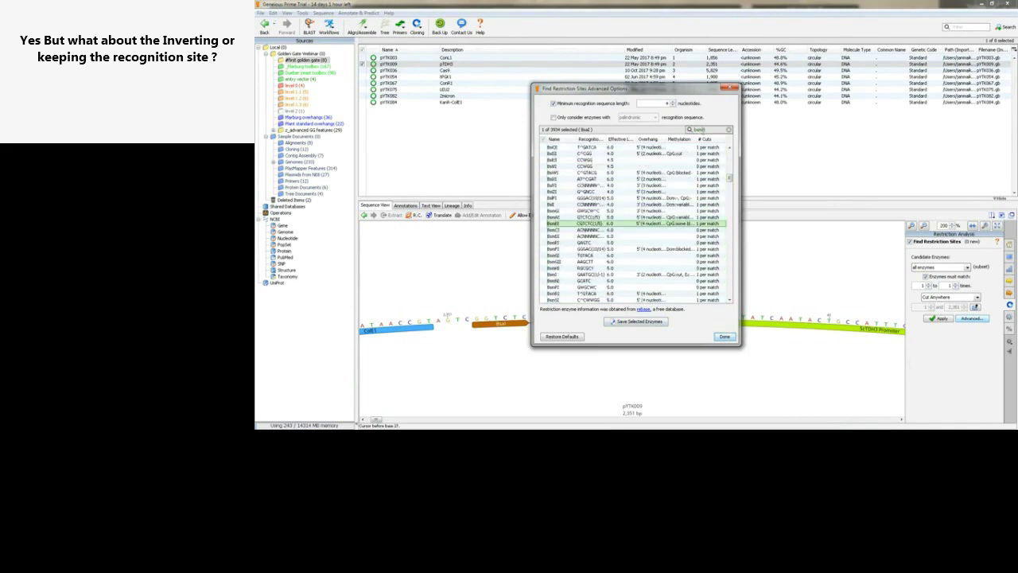
click(544, 224)
click(623, 324)
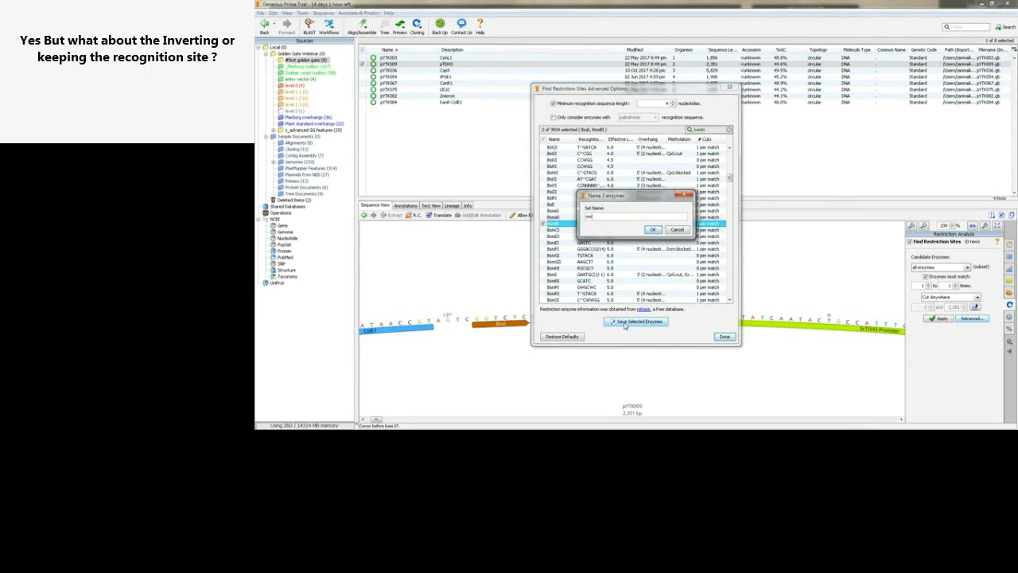
text(modo)
key(Return)
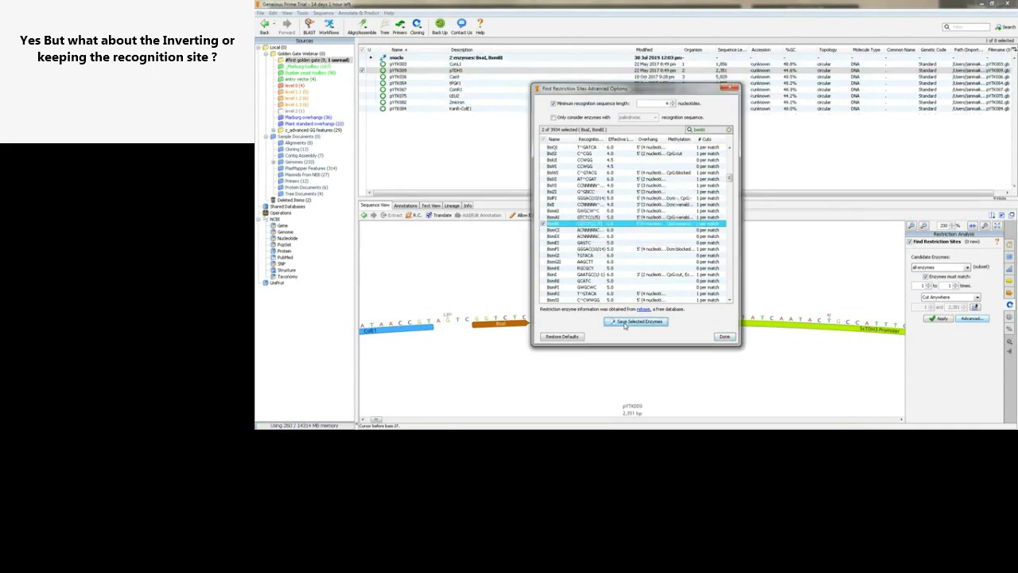
click(724, 336)
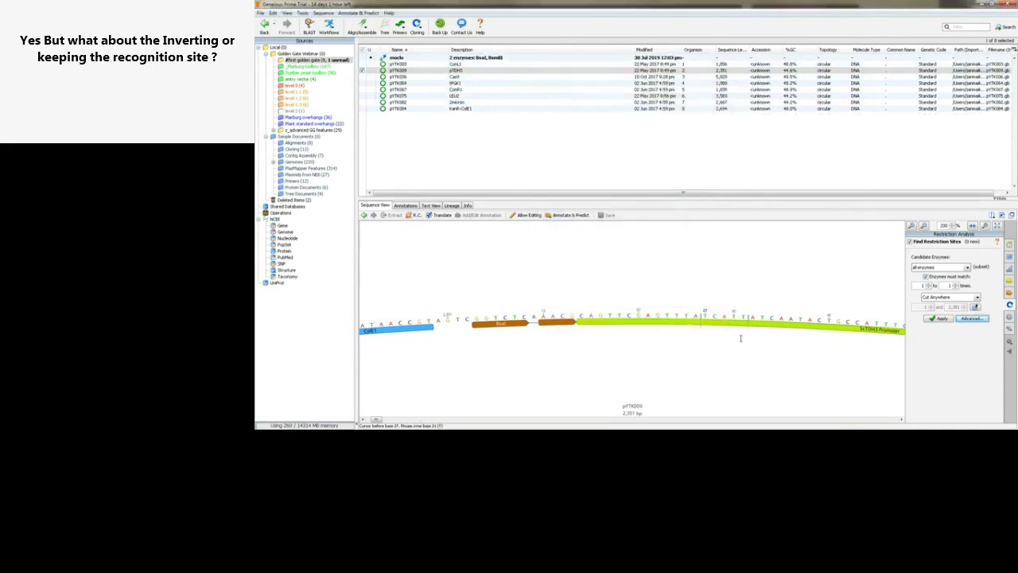
- Use the moclo set as candidate enzymes and remove the restriction on how many times enzymes must match
click(943, 268)
click(938, 282)
click(952, 280)
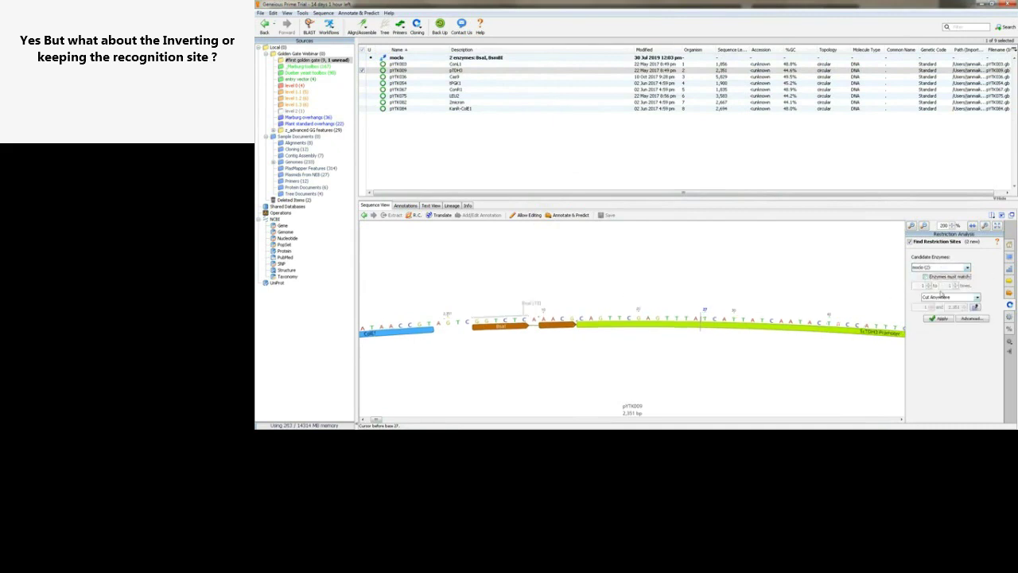
- Examine the BsaI cut sites flanking the promoter on the full circular map of pYTK009, rotating the plasmid
click(501, 320)
click(567, 357)
click(924, 226)
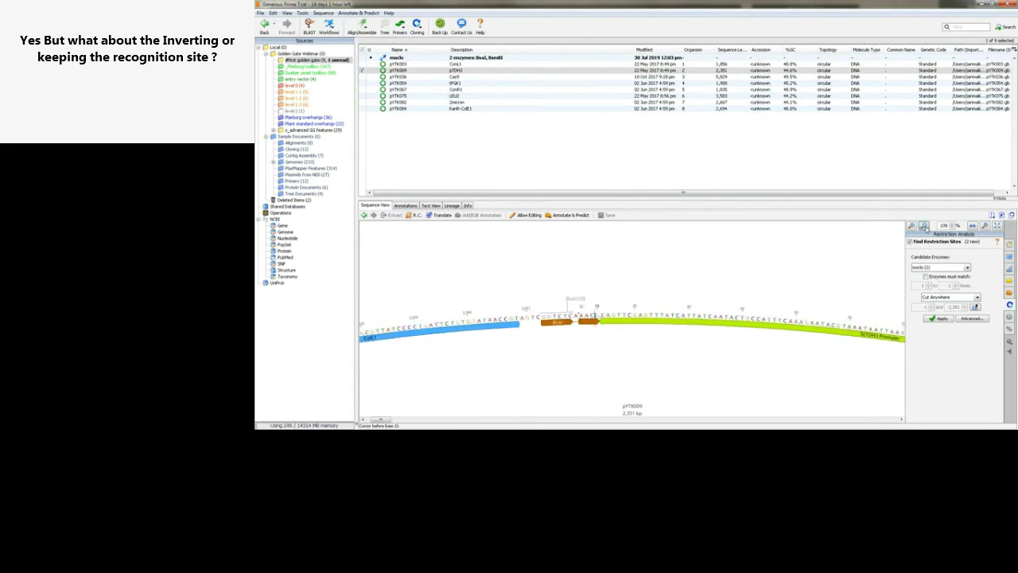
click(924, 226)
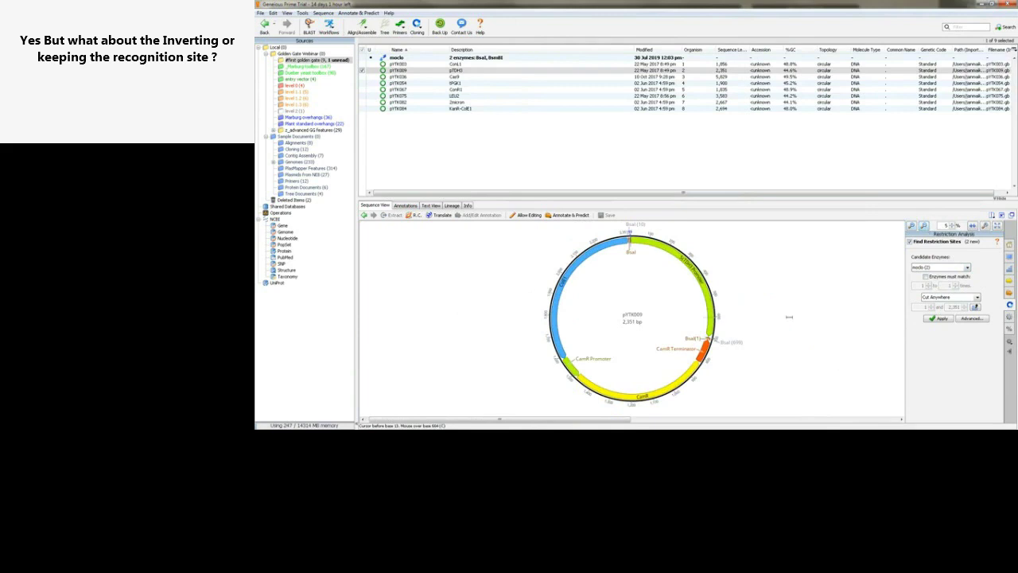
scroll(793, 318, down, 5)
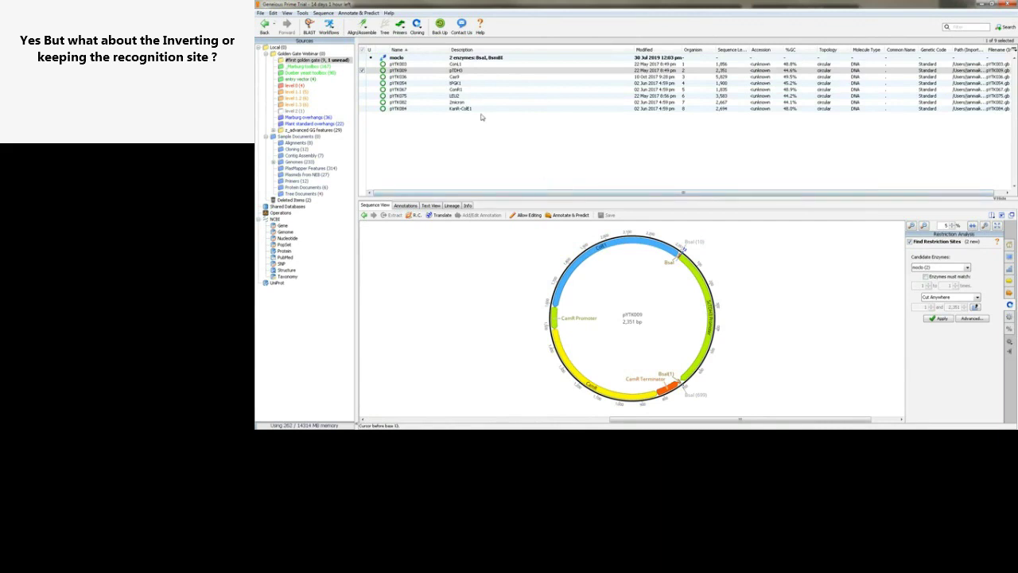
- Display the moclo enzyme cut sites on the ConL1 plasmid pYTK003
click(482, 156)
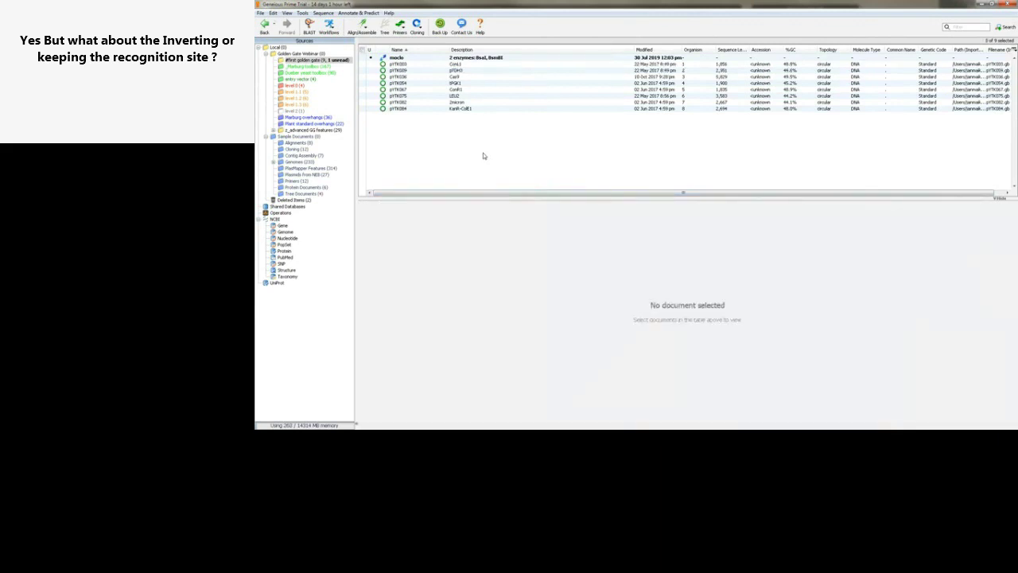
click(431, 66)
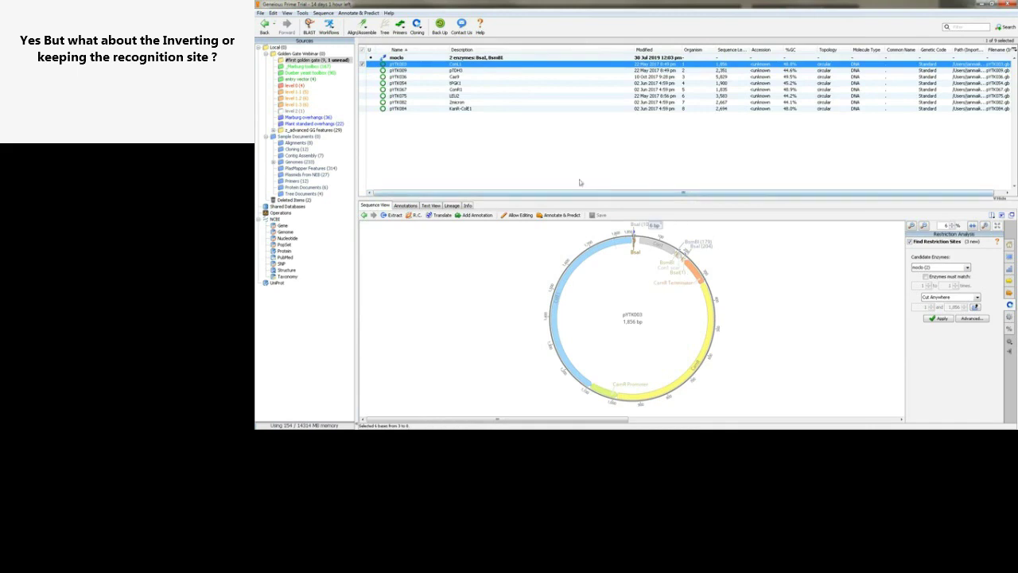
- Select all eight part plasmids in the first golden gate folder and start Golden Gate/Type IIS cloning with them
click(523, 166)
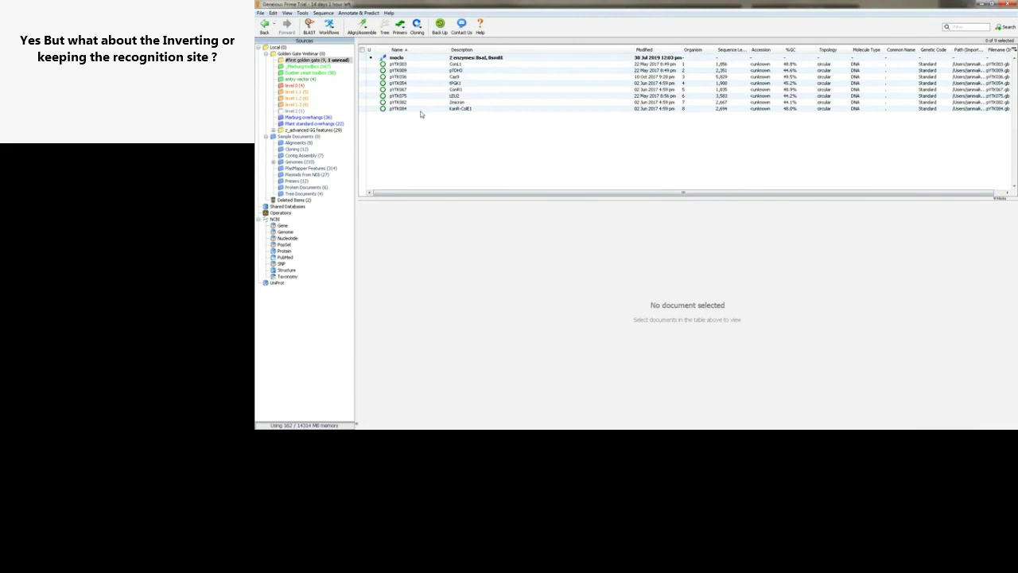
key(ctrl+a)
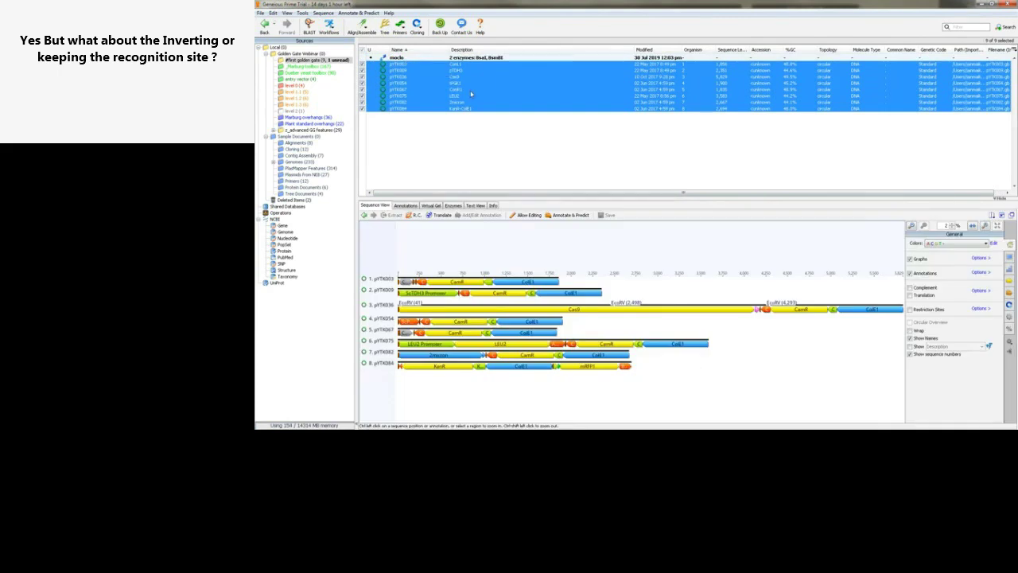
click(417, 26)
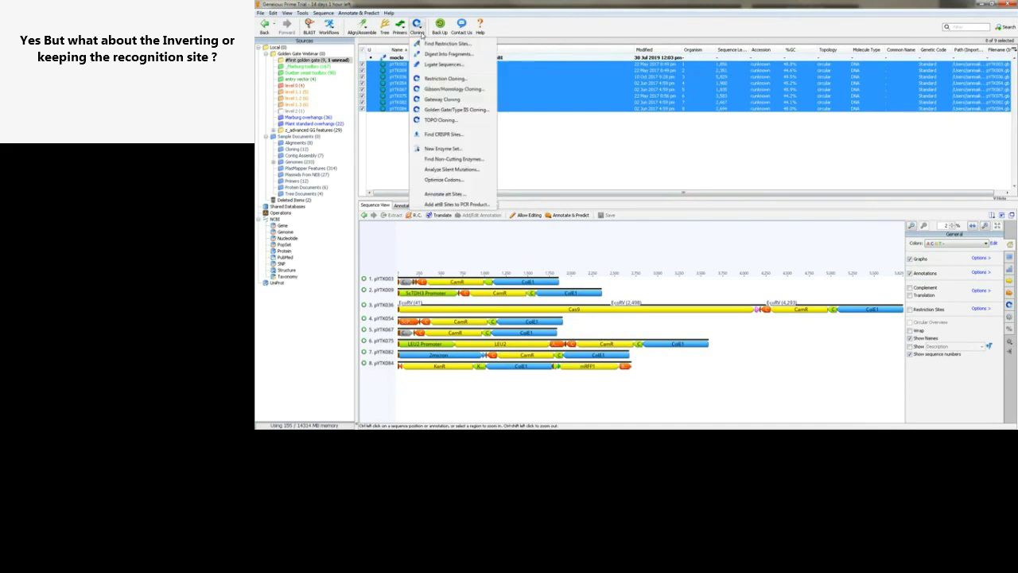
click(476, 113)
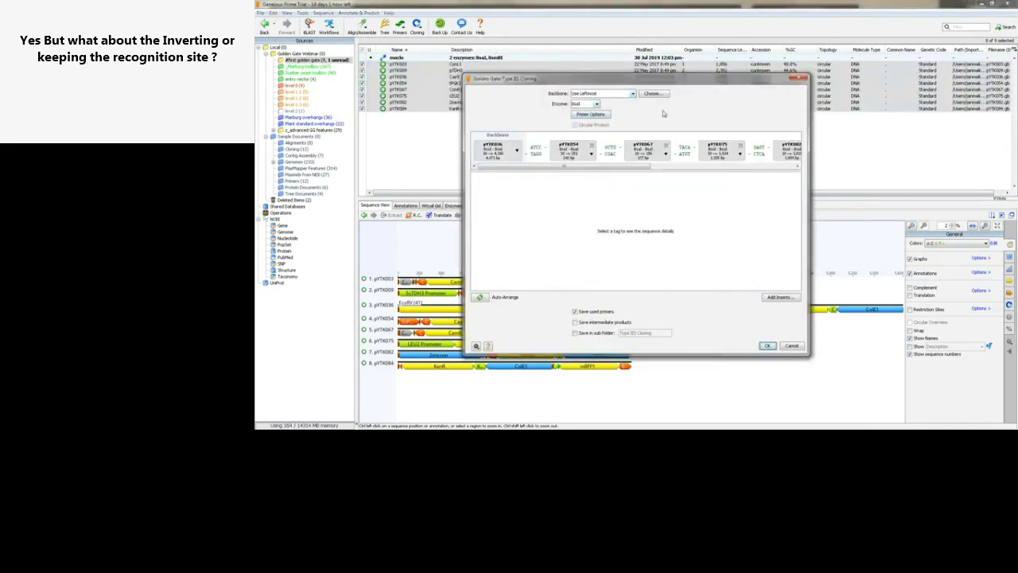
- Set the assembly to use no backbone, BsaI as the enzyme and a circular product
click(623, 94)
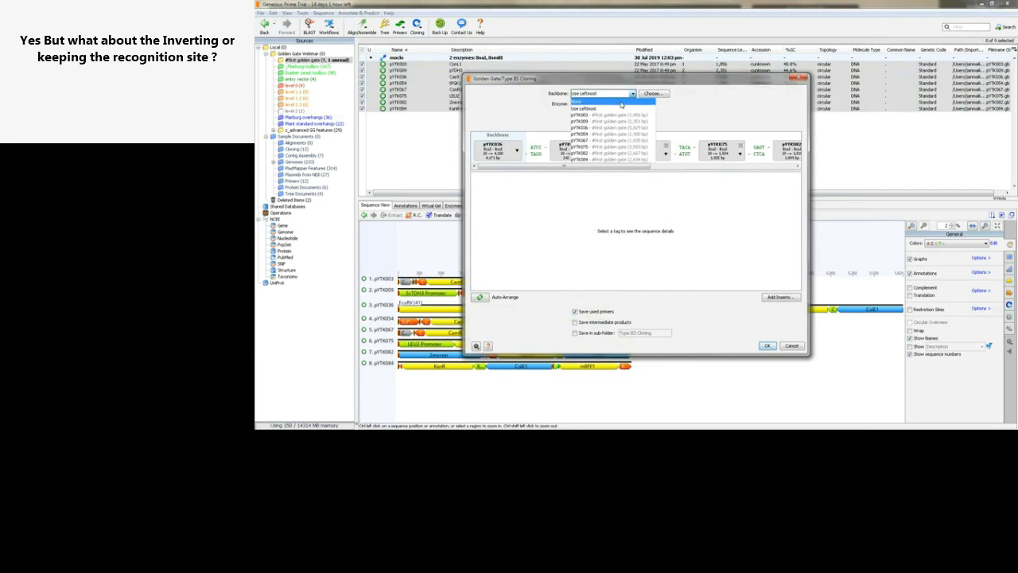
click(621, 102)
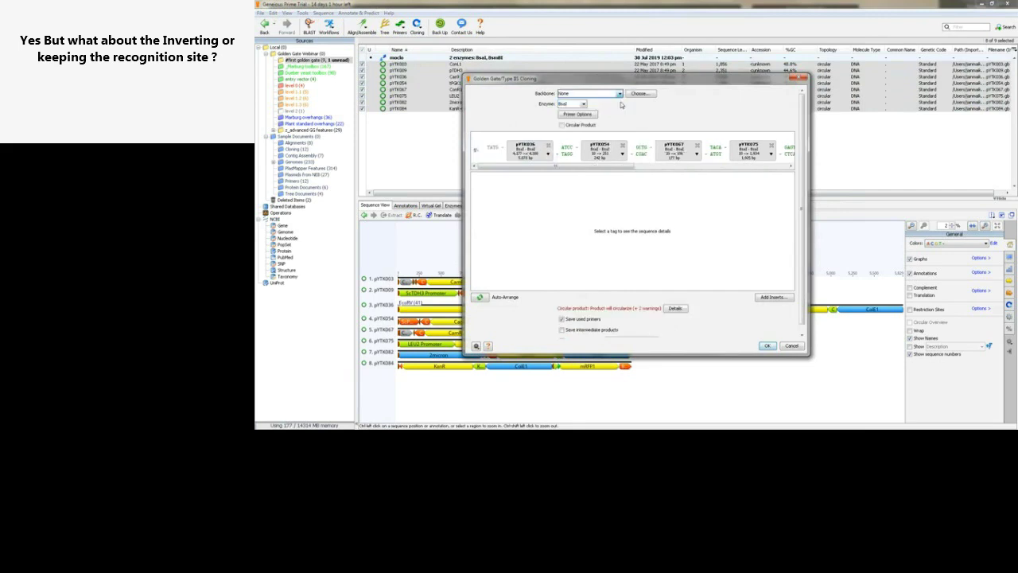
click(577, 105)
click(578, 112)
click(563, 125)
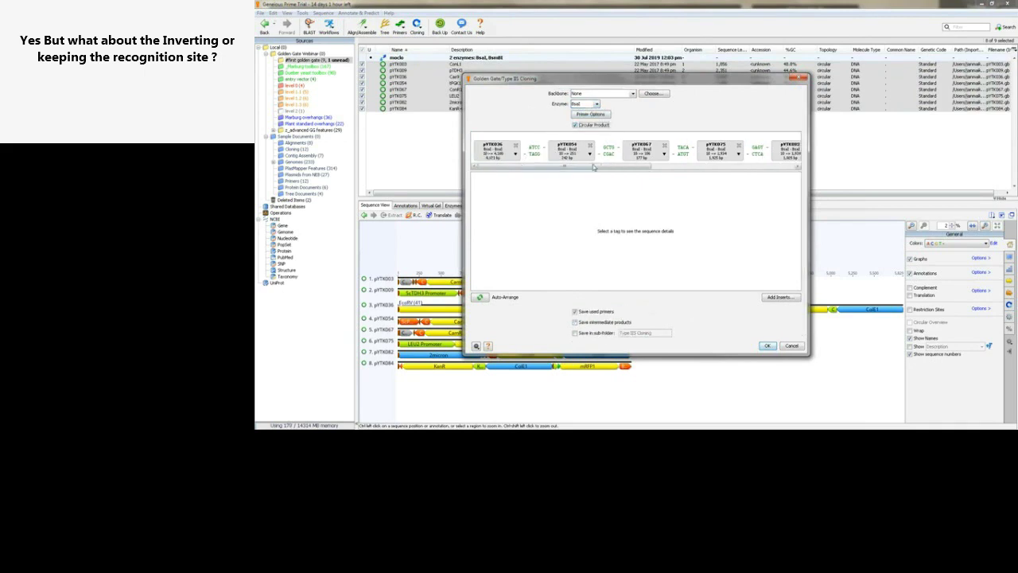
- Check the overhangs between the parts, auto-arrange the fragments and generate the Golden Gate ligation product
drag(643, 166, 549, 176)
drag(597, 166, 504, 176)
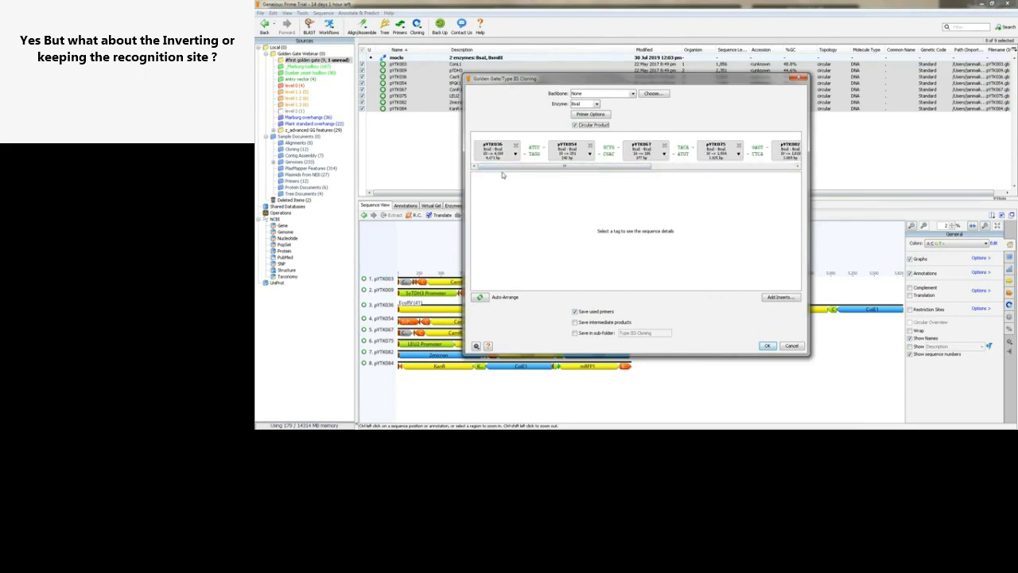
click(479, 296)
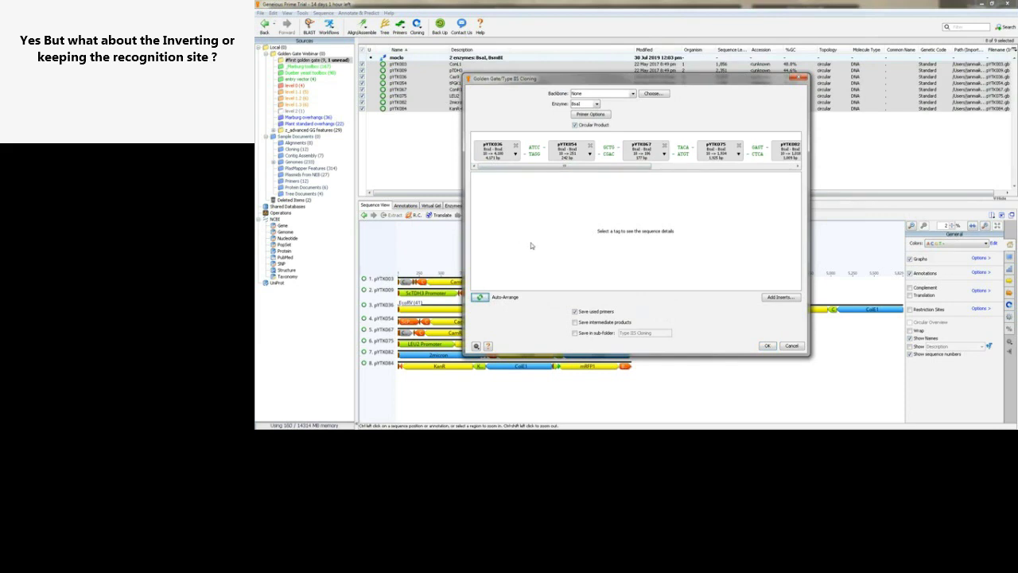
drag(703, 79, 633, 77)
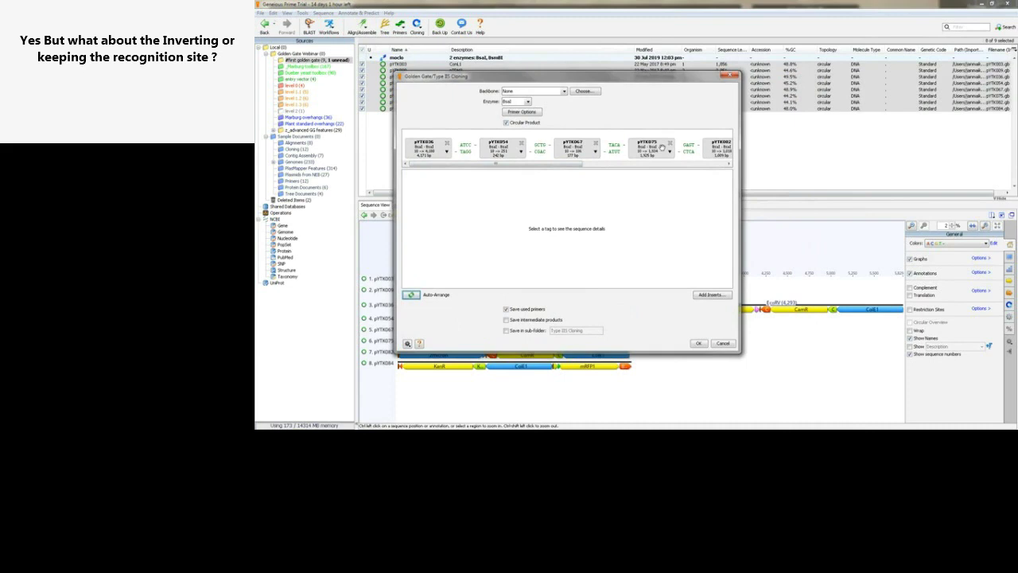
click(541, 311)
click(698, 344)
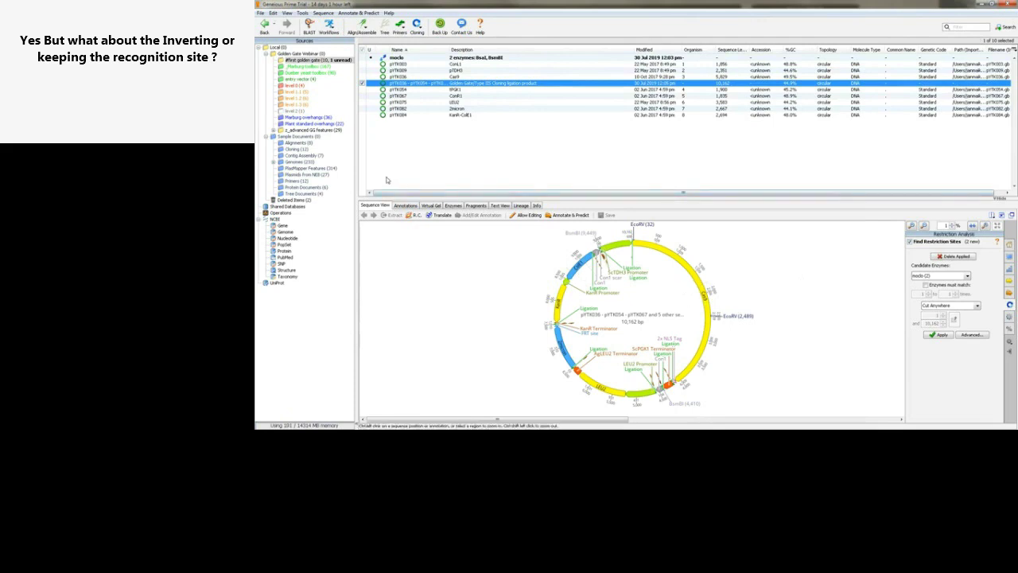
click(417, 25)
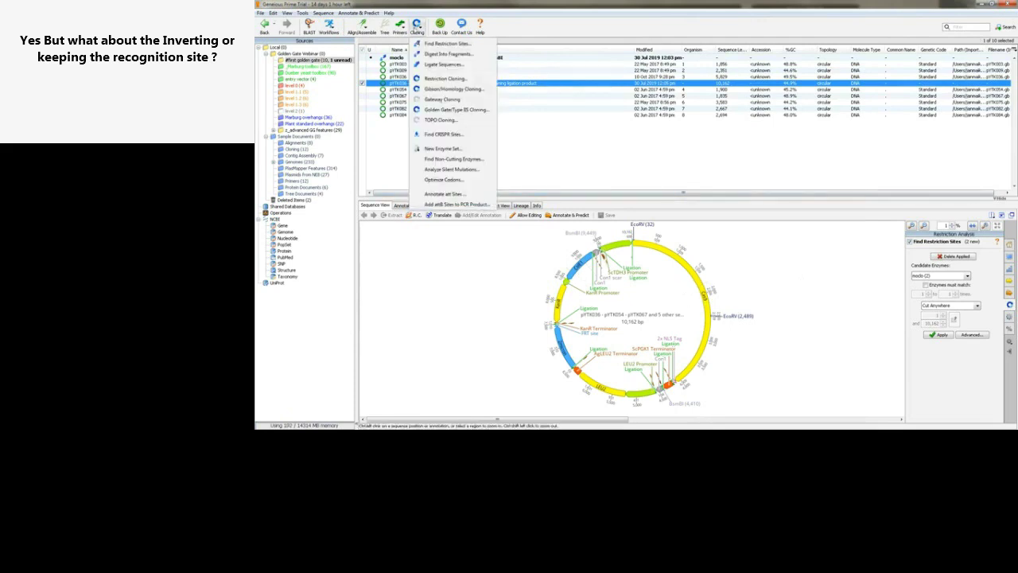
key(Escape)
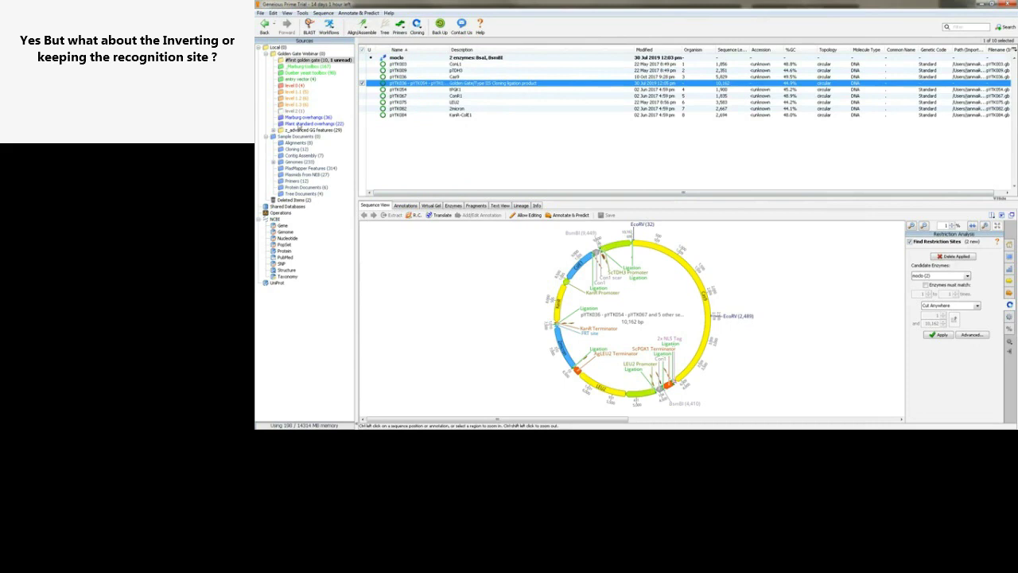
- Browse the part plasmids in the Marburg toolbox and the Dueber yeast toolbox folders
click(315, 69)
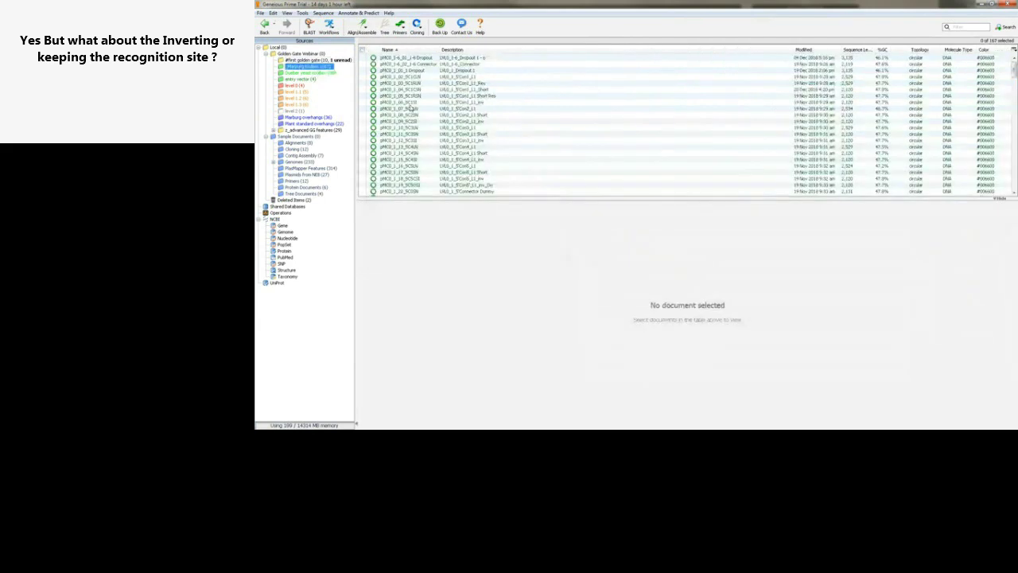
scroll(411, 109, down, 10)
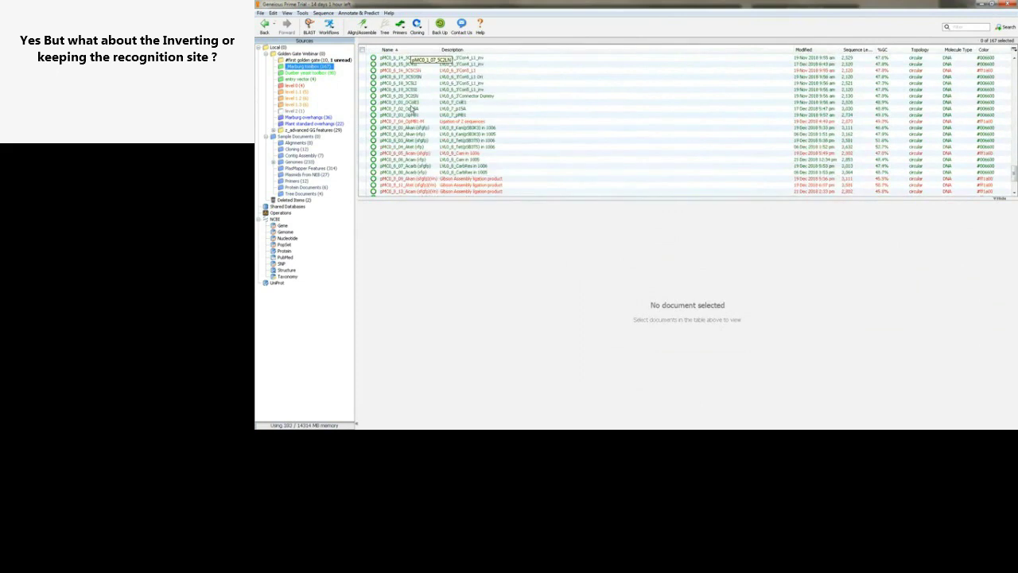
scroll(411, 109, up, 10)
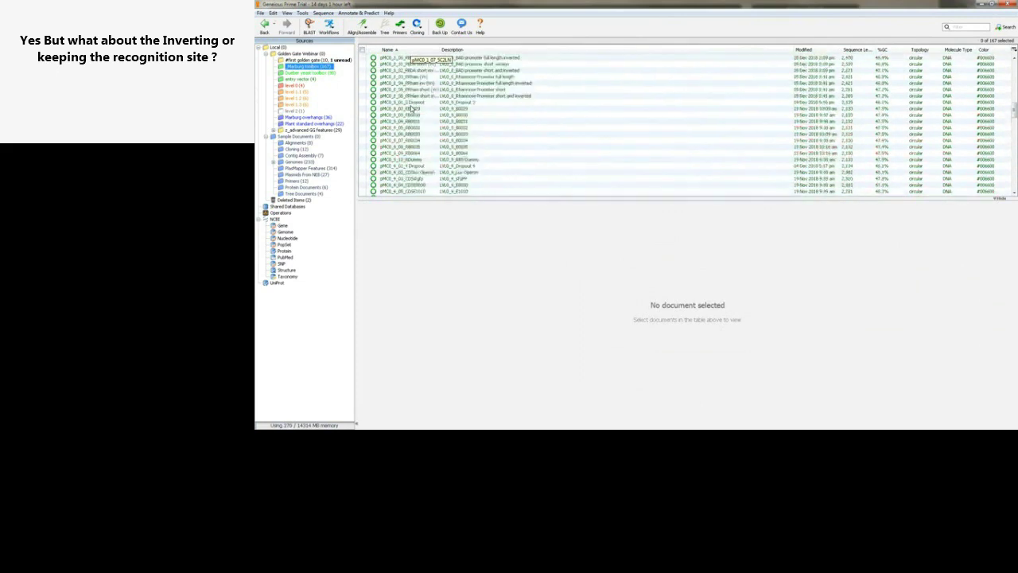
scroll(411, 109, up, 5)
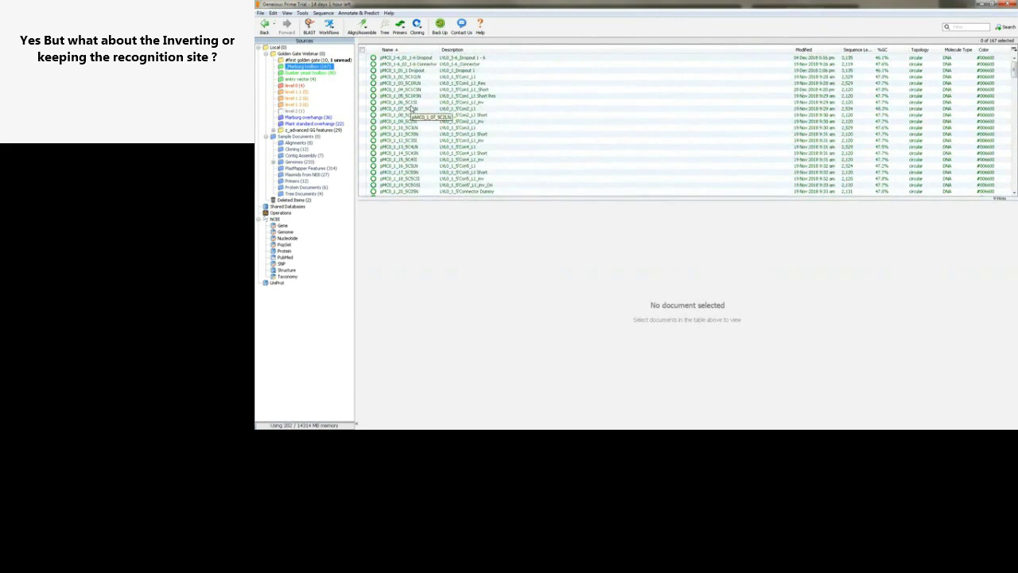
click(315, 73)
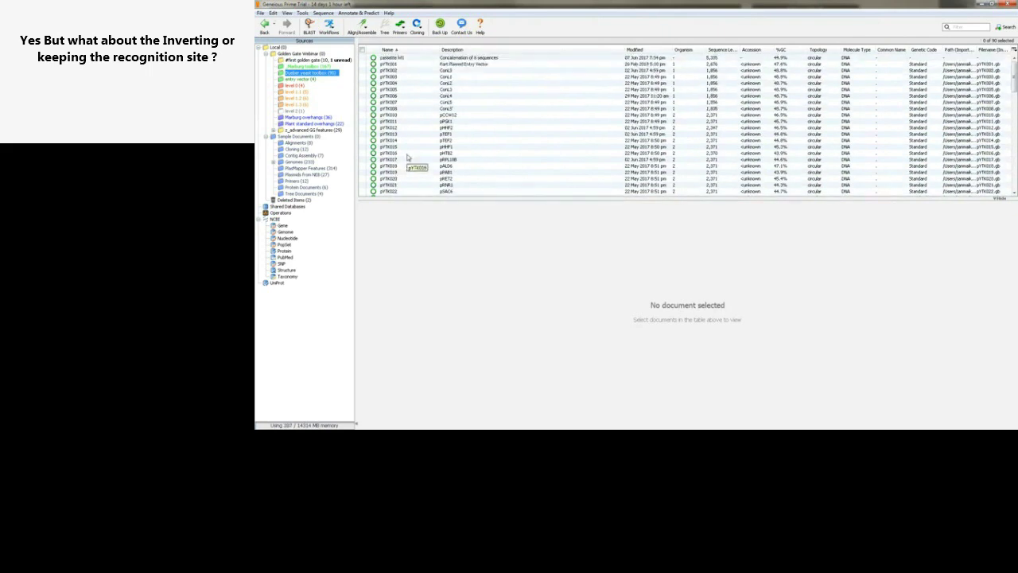
- Display the full circular map of the universal acceptor vector GFP from the entry vector folder
click(304, 78)
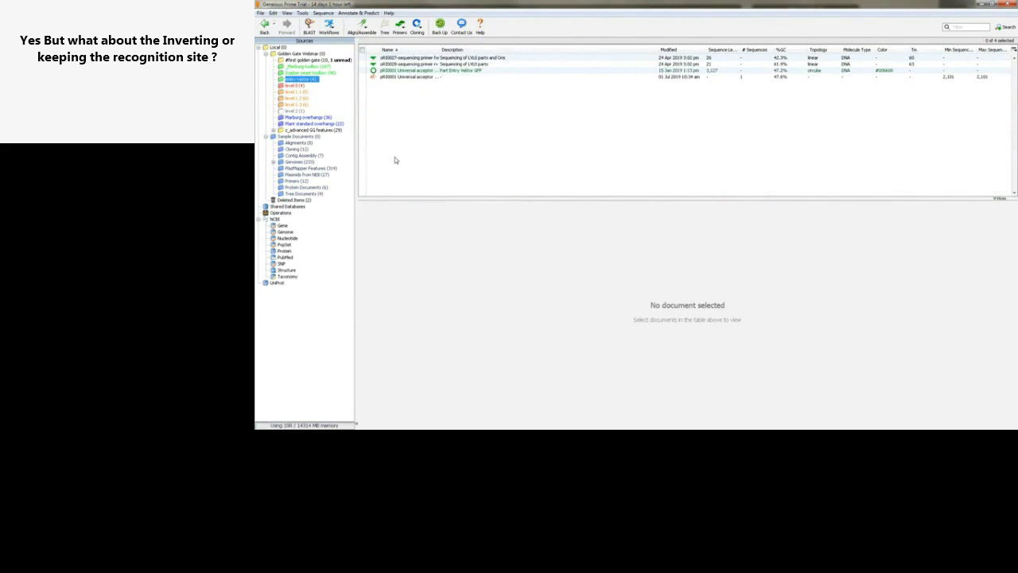
click(406, 71)
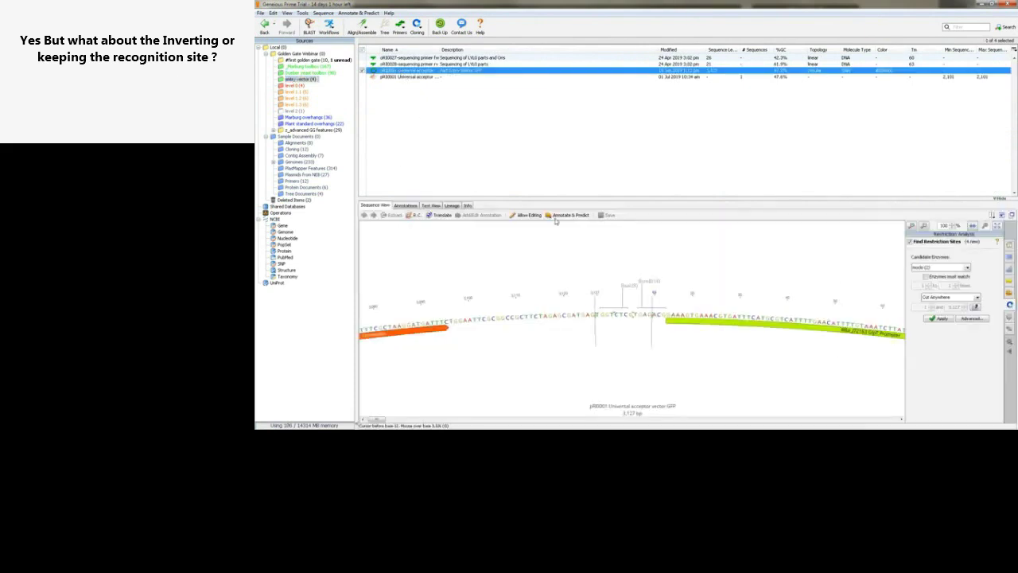
click(923, 226)
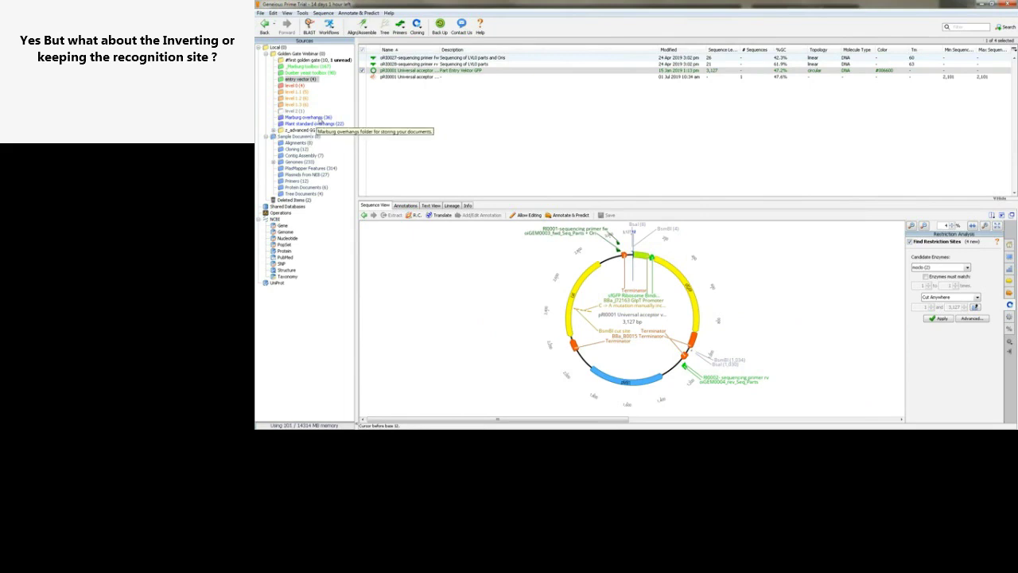
- Browse the Marburg and plant standard overhang folders and select the whole 2_Promoter fwd sequence in the plant standard set
click(320, 119)
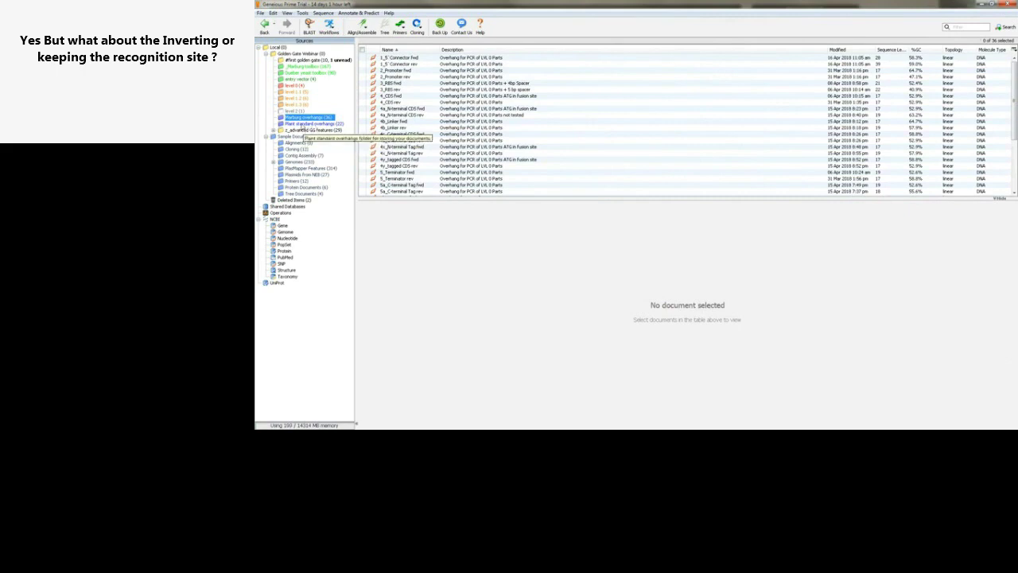
click(305, 124)
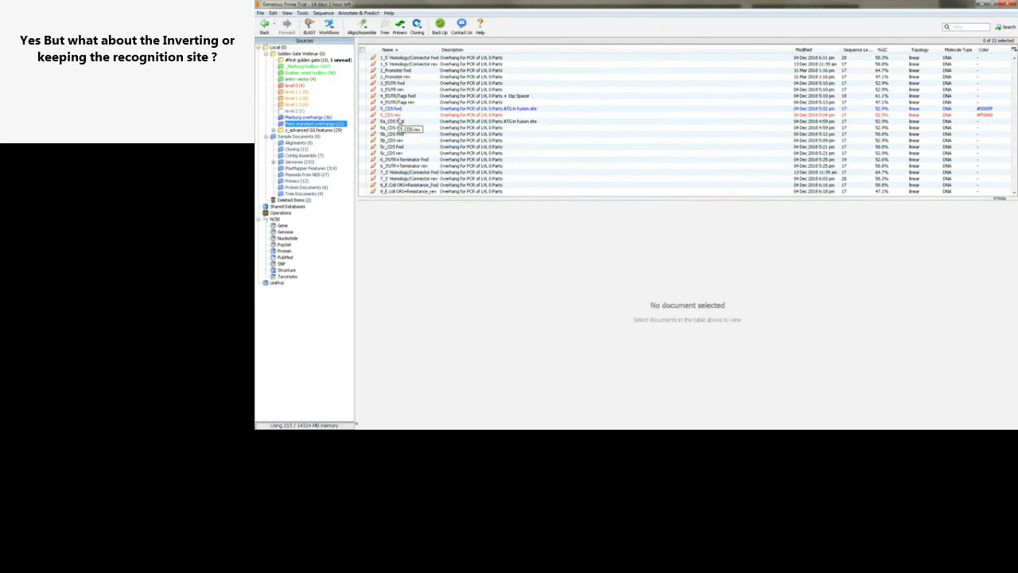
click(391, 71)
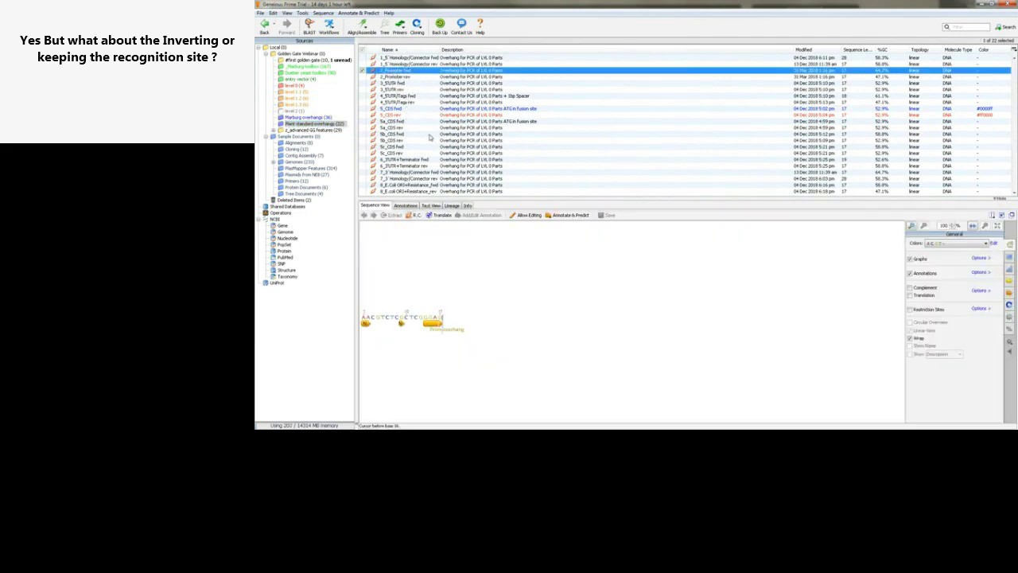
drag(467, 311, 331, 320)
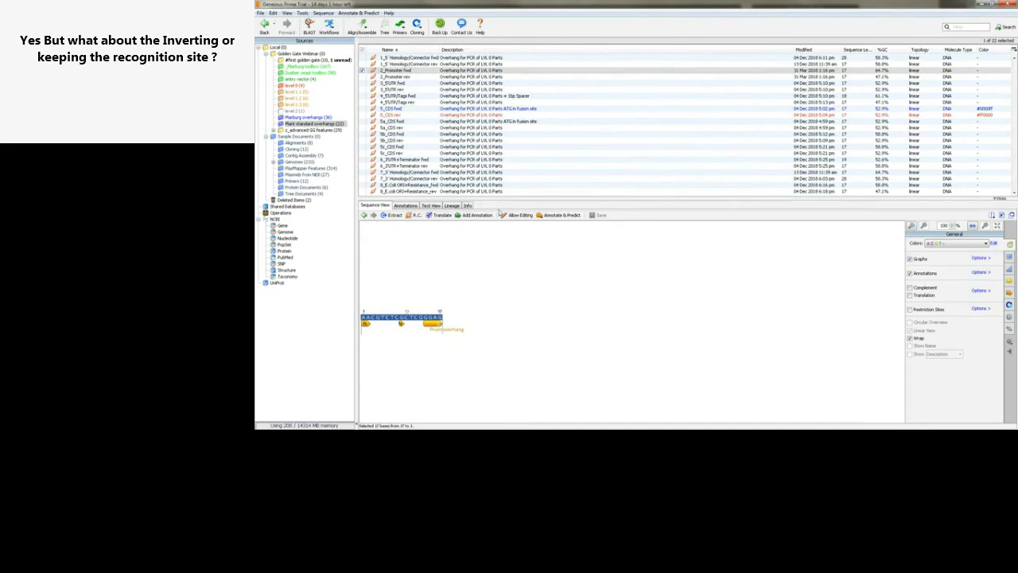
- Select the whole 2_Promoter rev overhang sequence and show the copy options for it, including reverse complement
click(411, 77)
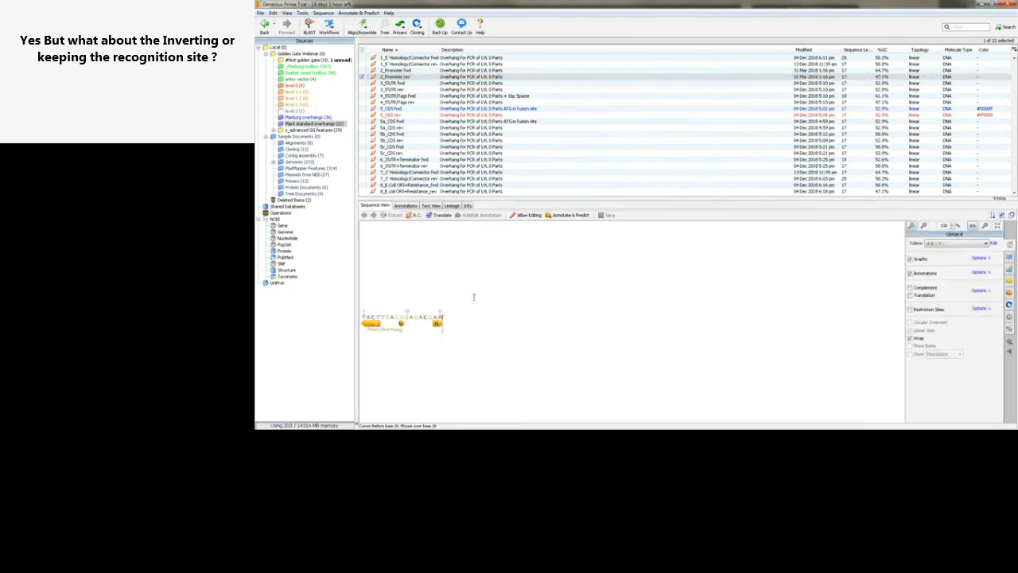
drag(444, 316, 362, 318)
right_click(401, 316)
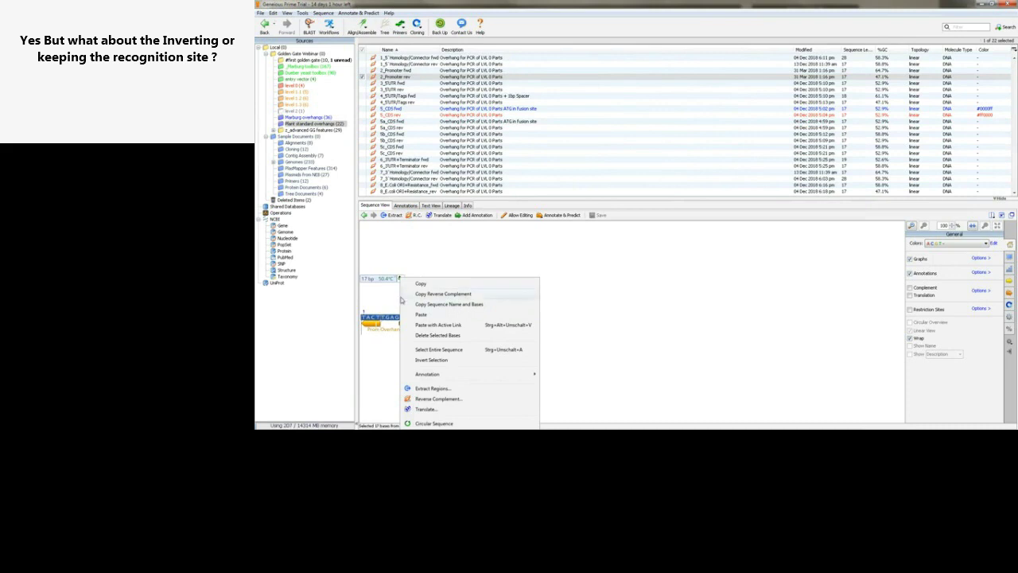
click(427, 251)
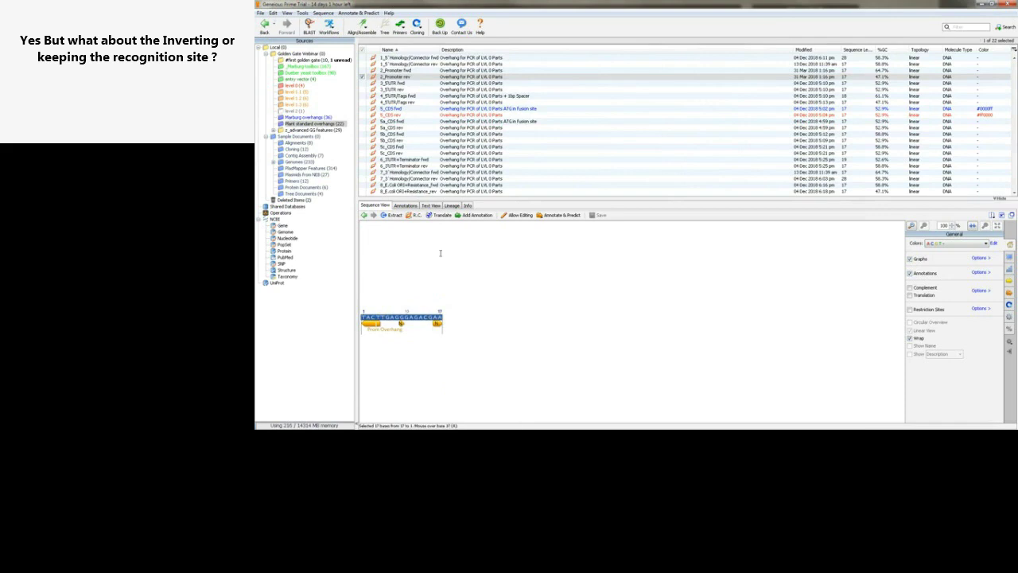
- View the 4_5'UTR/Tags rev and 5c_CDS fwd overhangs and check the subfolders of z_advanced GG features
click(413, 72)
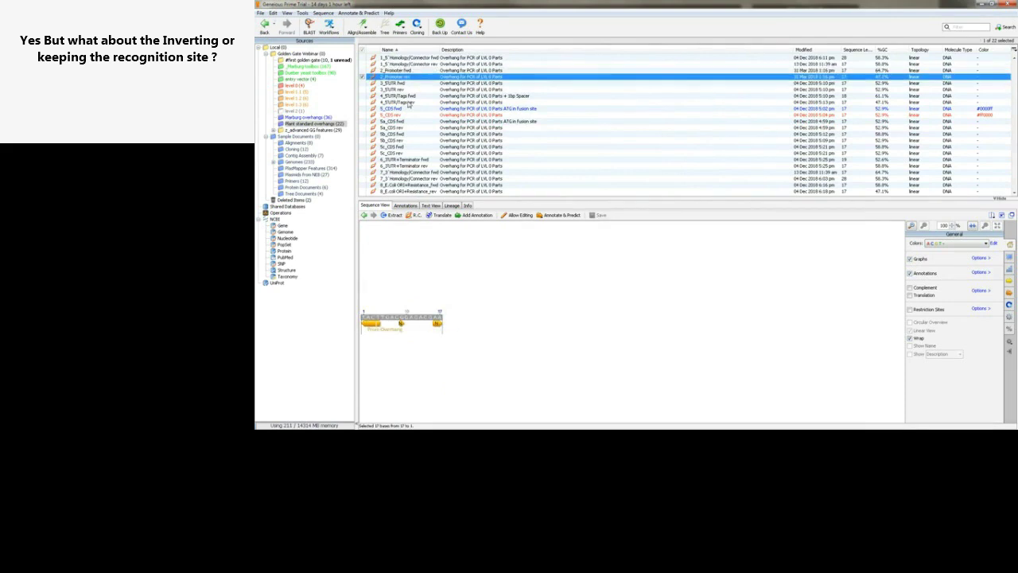
click(406, 102)
click(402, 146)
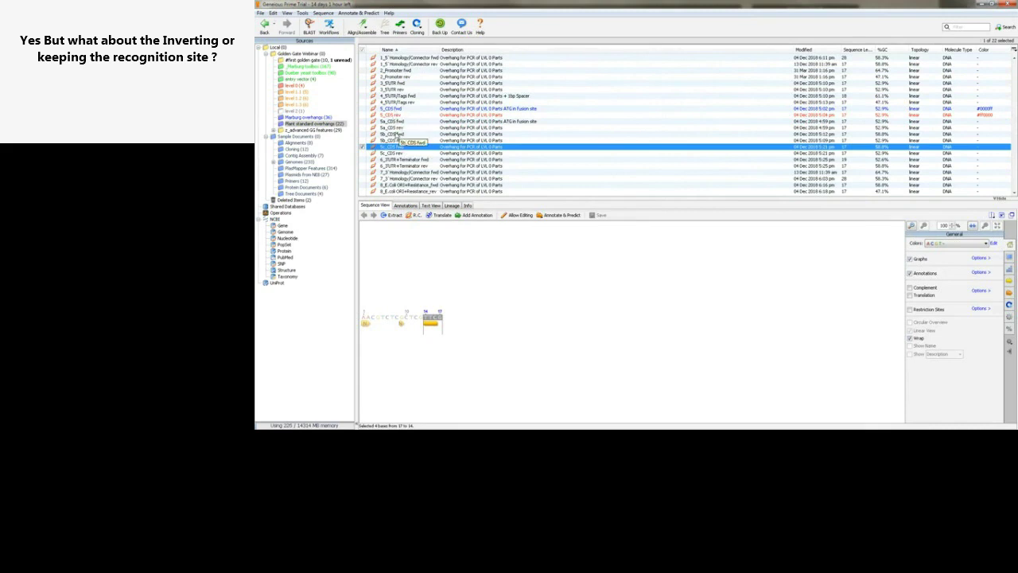
click(275, 131)
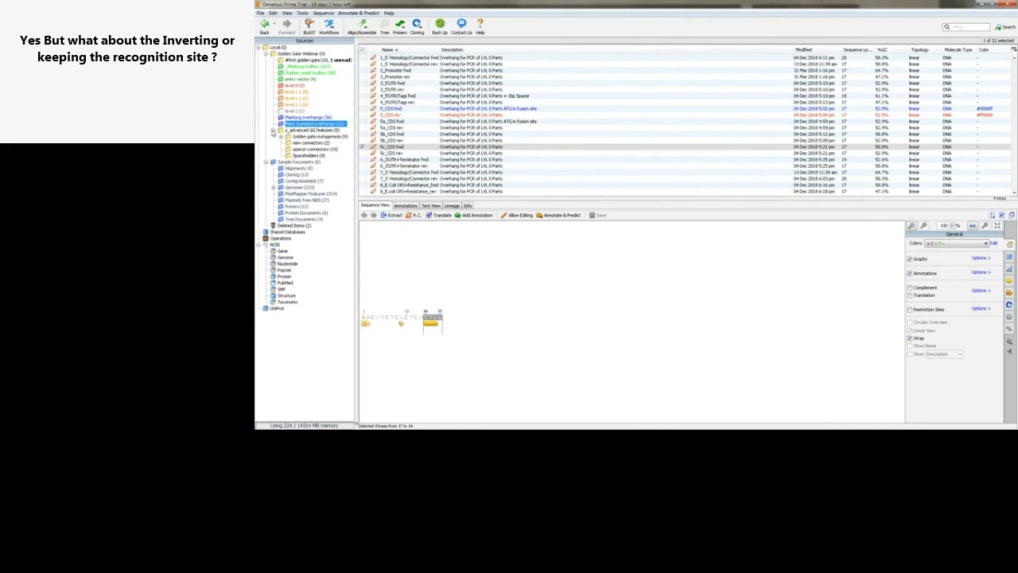
click(274, 130)
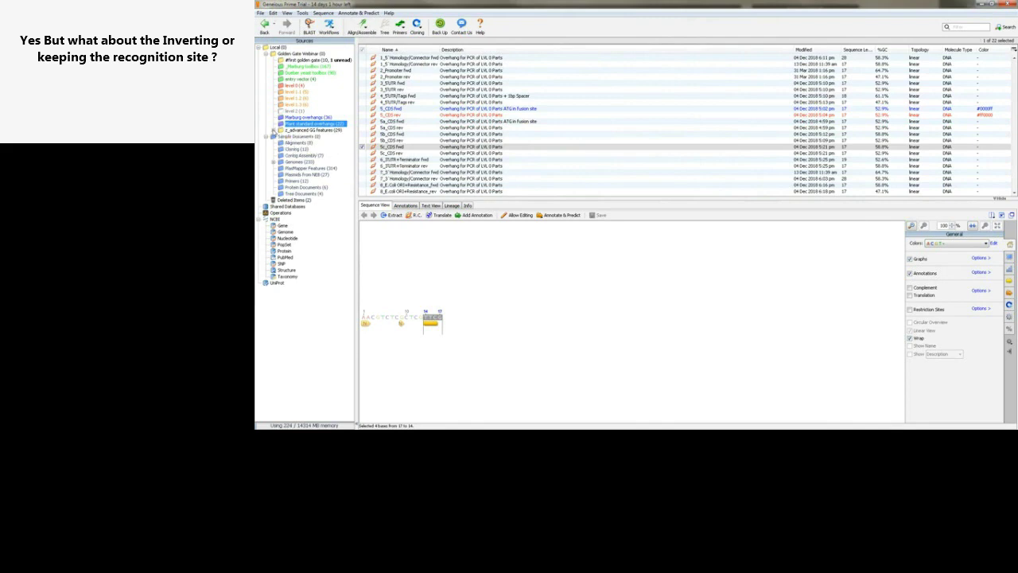
- View the mCherry template plasmid and the fw mcherry primer in the level 0 folder
click(299, 86)
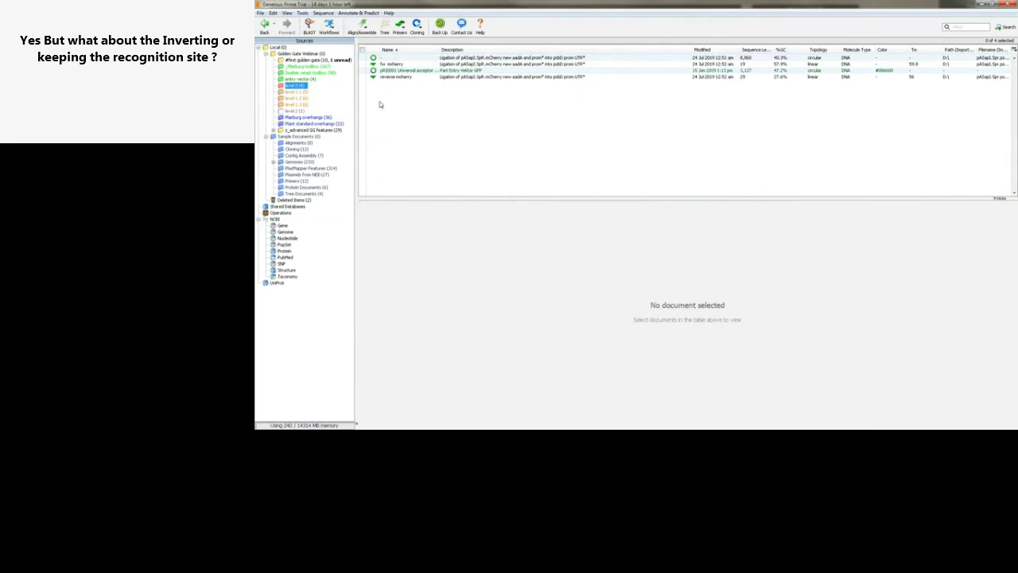
click(398, 59)
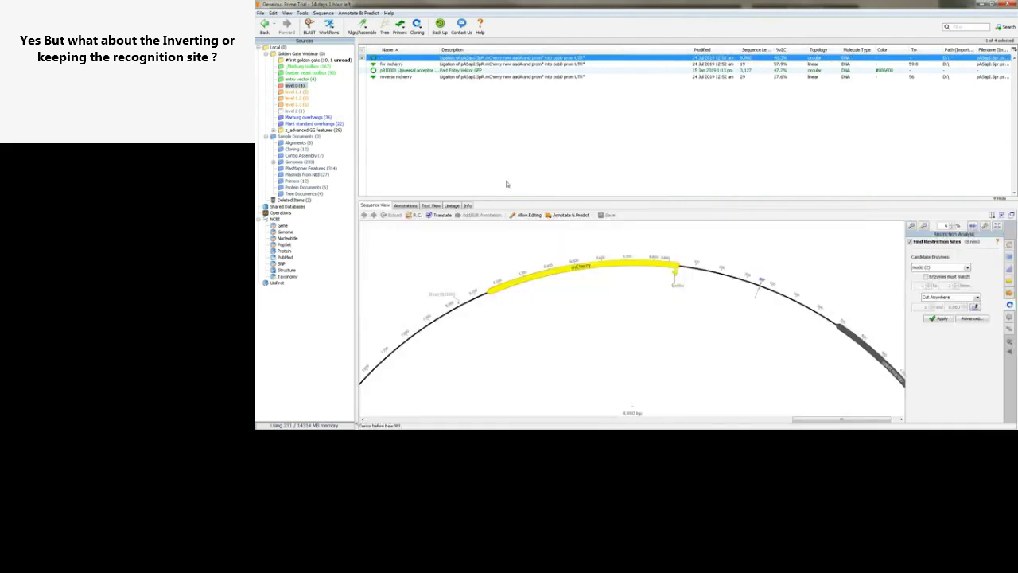
click(407, 64)
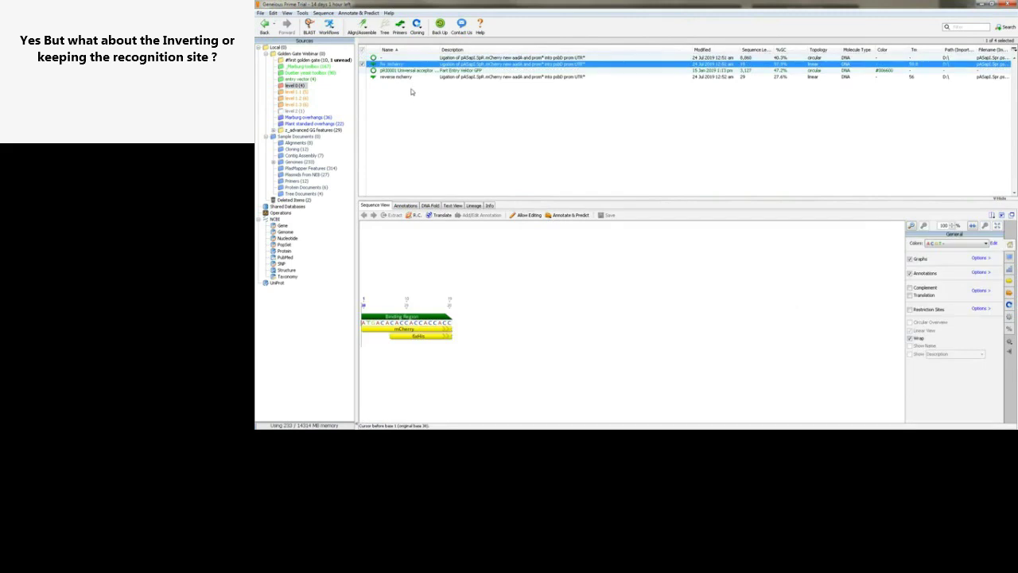
- Compare the two mCherry primers and select the whole 5_CDS fwd sequence in the Plant standard overhangs folder for copying
click(407, 77)
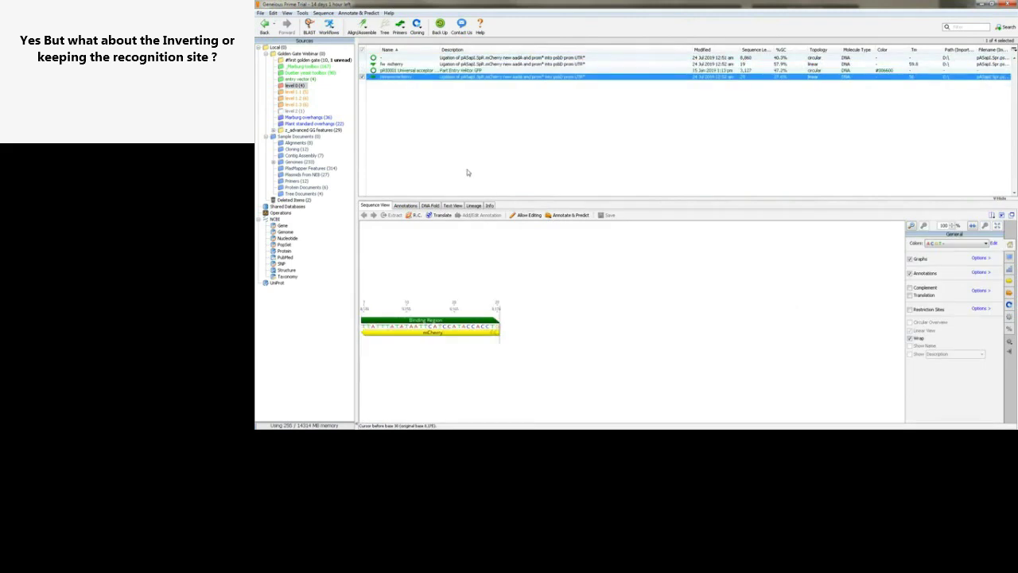
click(401, 67)
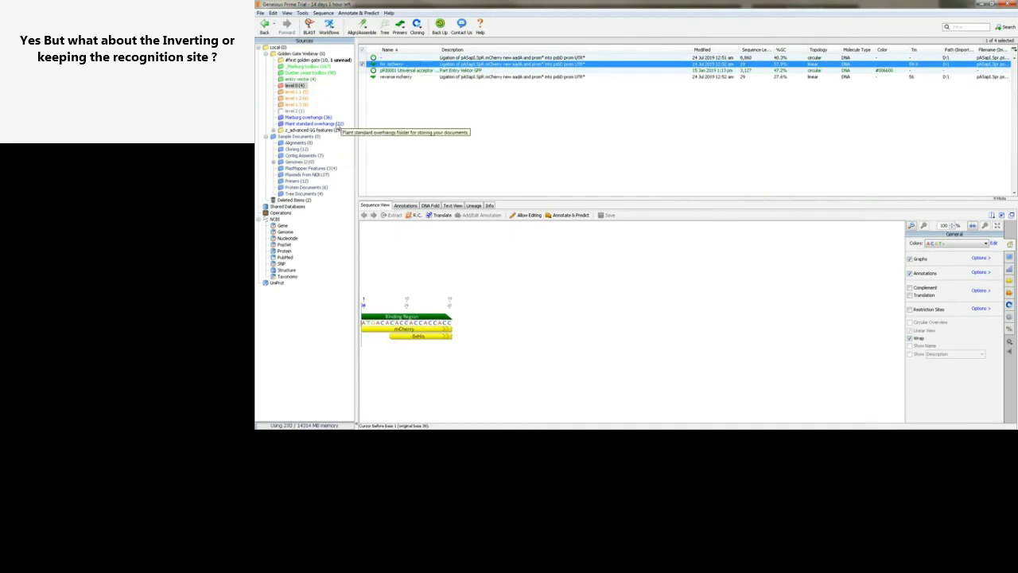
click(321, 125)
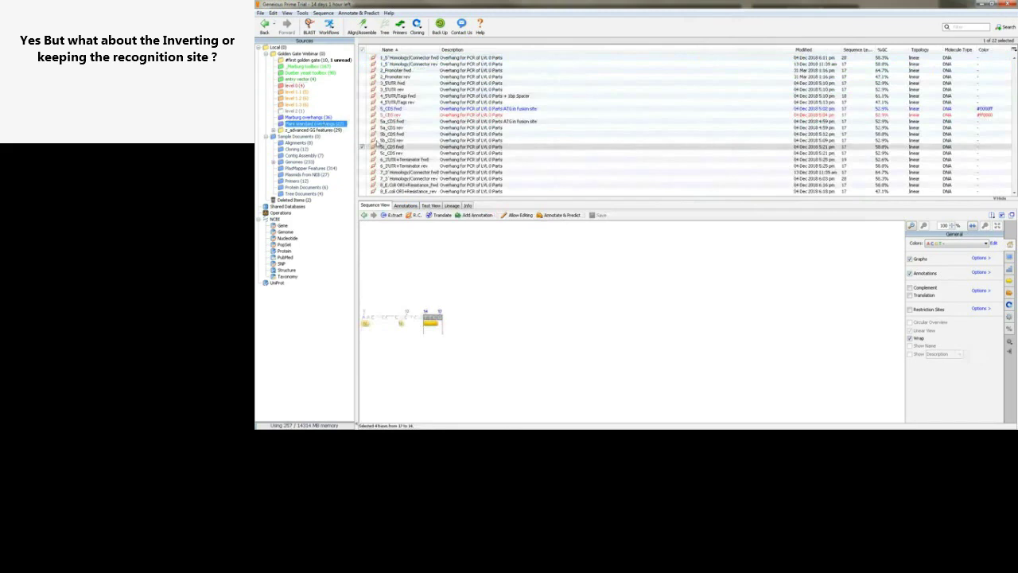
click(401, 108)
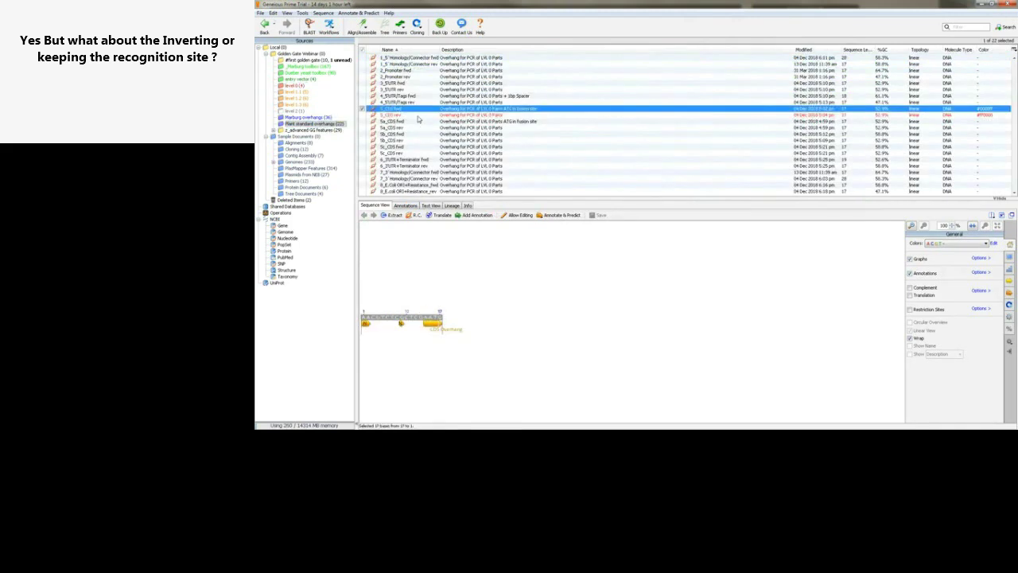
click(419, 126)
click(413, 109)
click(497, 310)
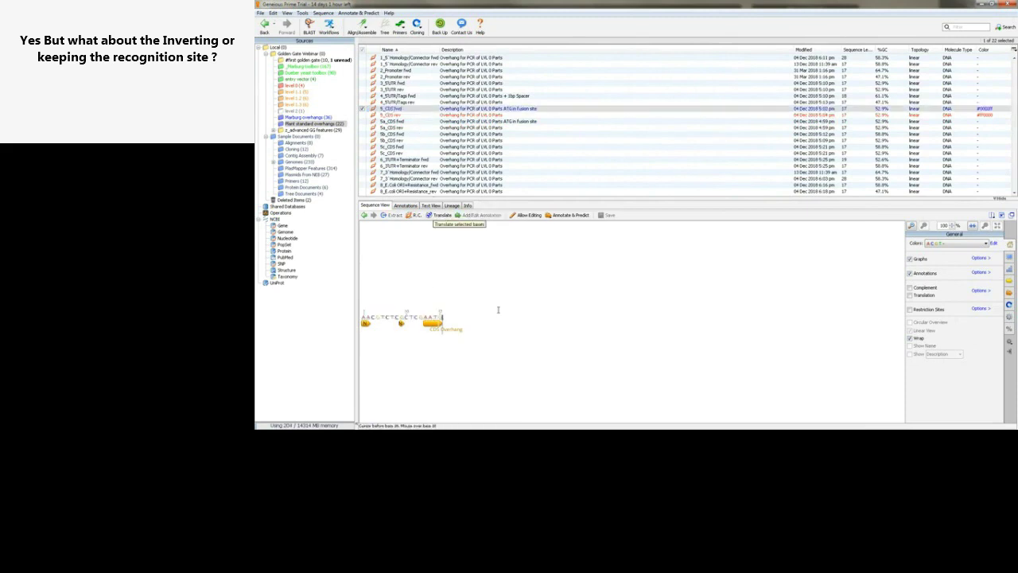
drag(458, 320, 354, 320)
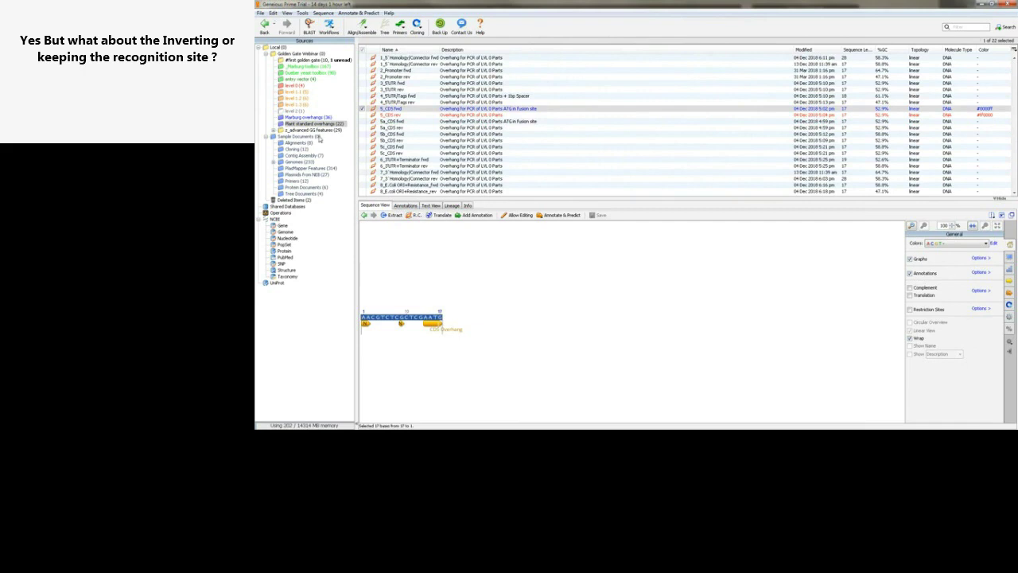
- Paste the copied 5_CDS fwd overhang before the first base of the level 0 fw mcherry primer, allowing editing, and save it
click(294, 86)
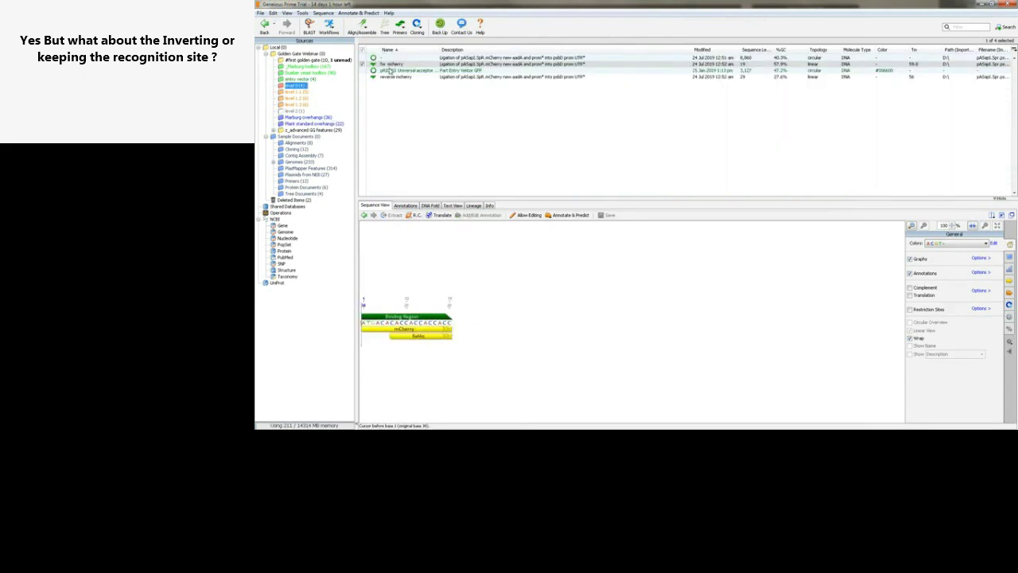
click(362, 326)
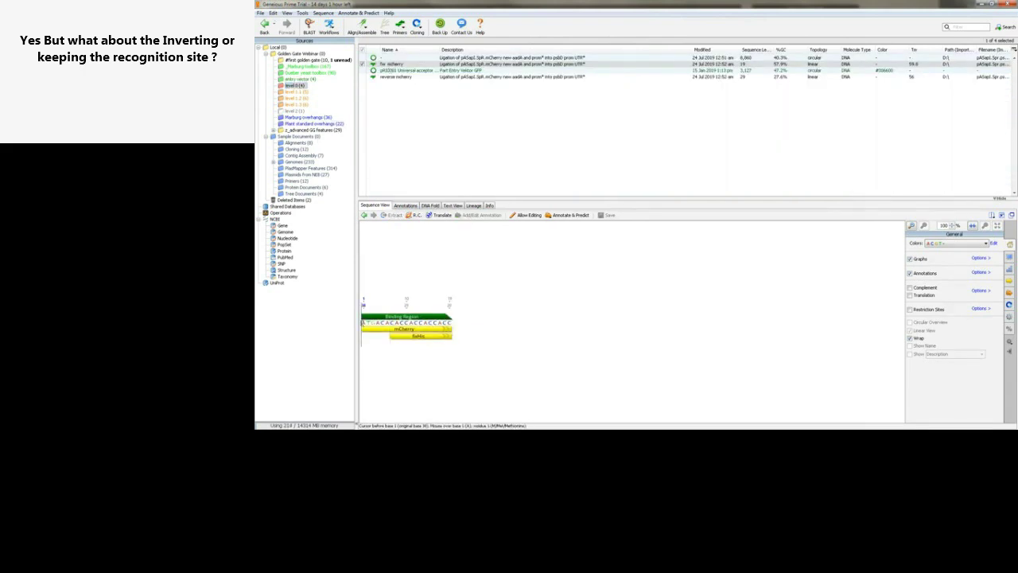
key(ctrl+v)
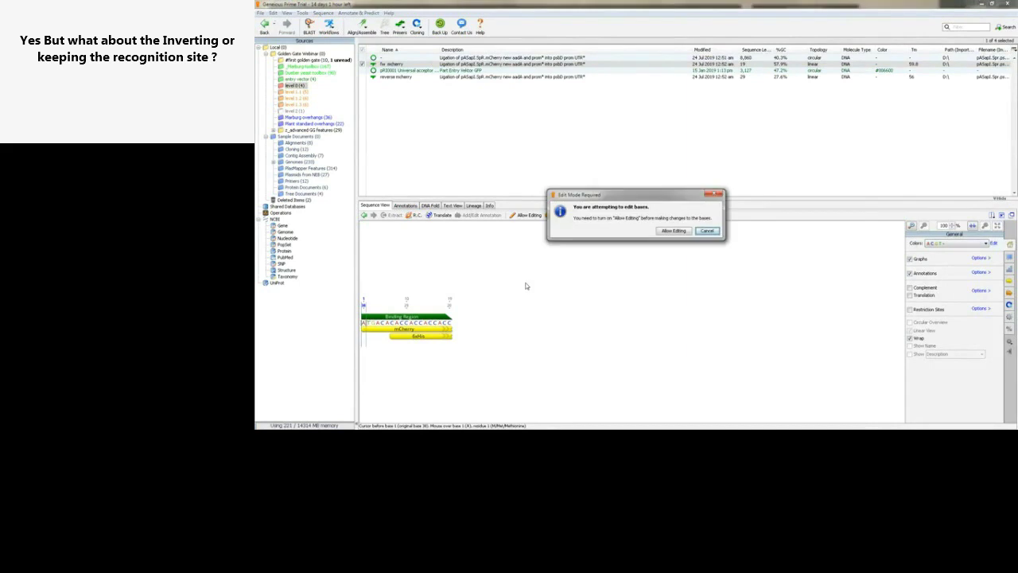
click(673, 231)
key(ctrl+s)
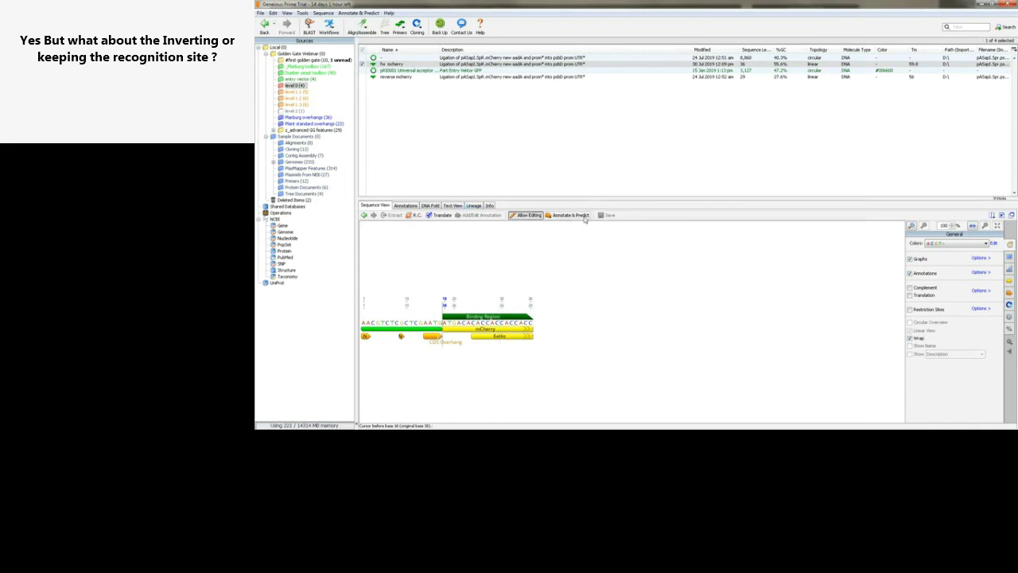
- Copy the reverse complement of the whole 5_CDS rev plant overhang and open the reverse mcherry primer in level 0
click(314, 123)
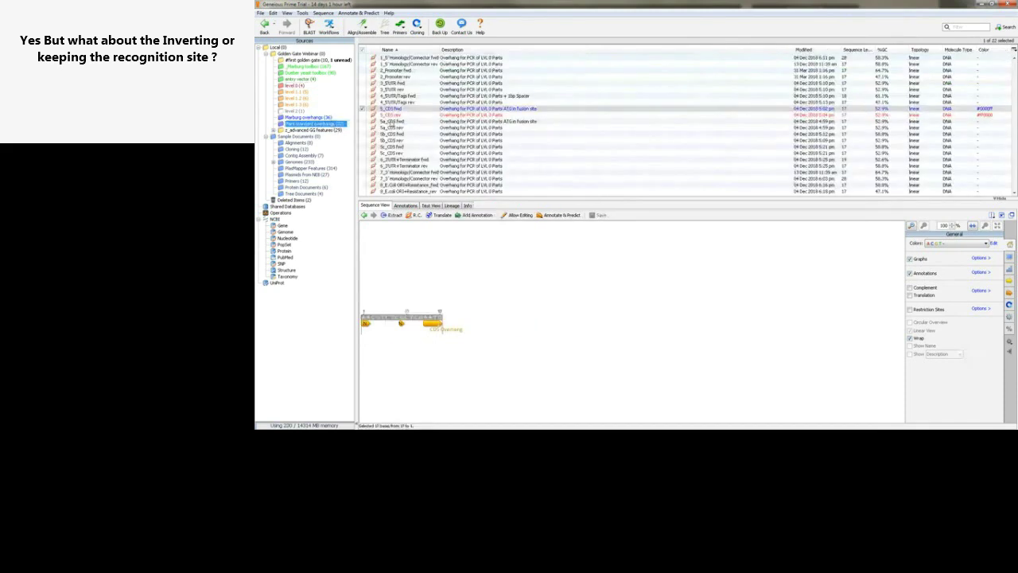
click(392, 116)
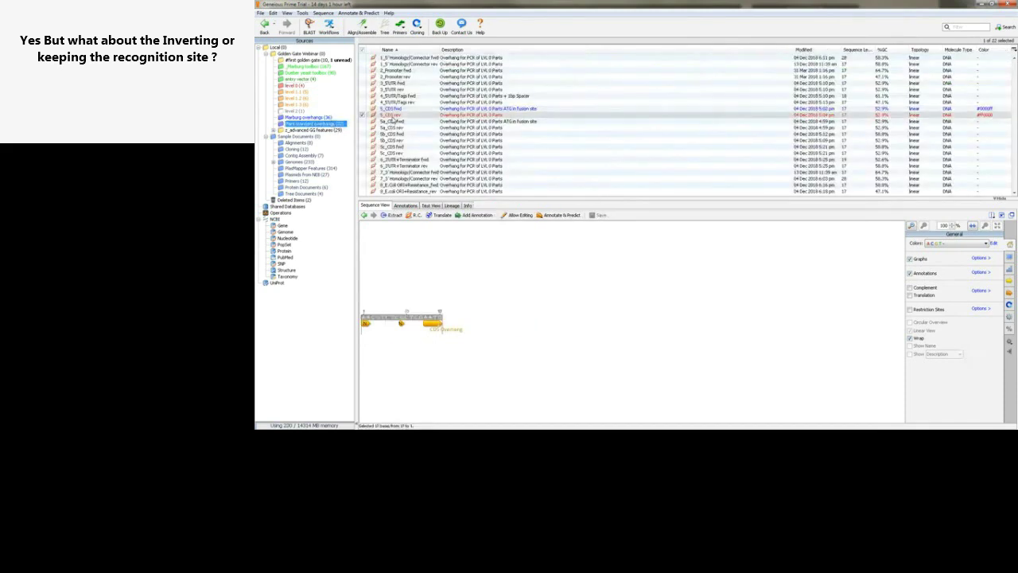
drag(477, 325, 345, 329)
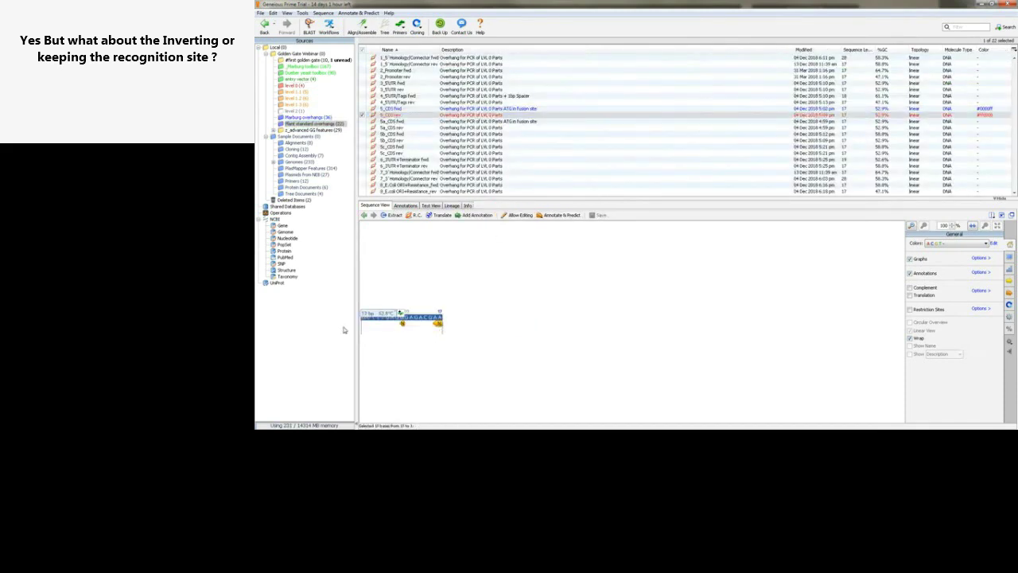
right_click(427, 318)
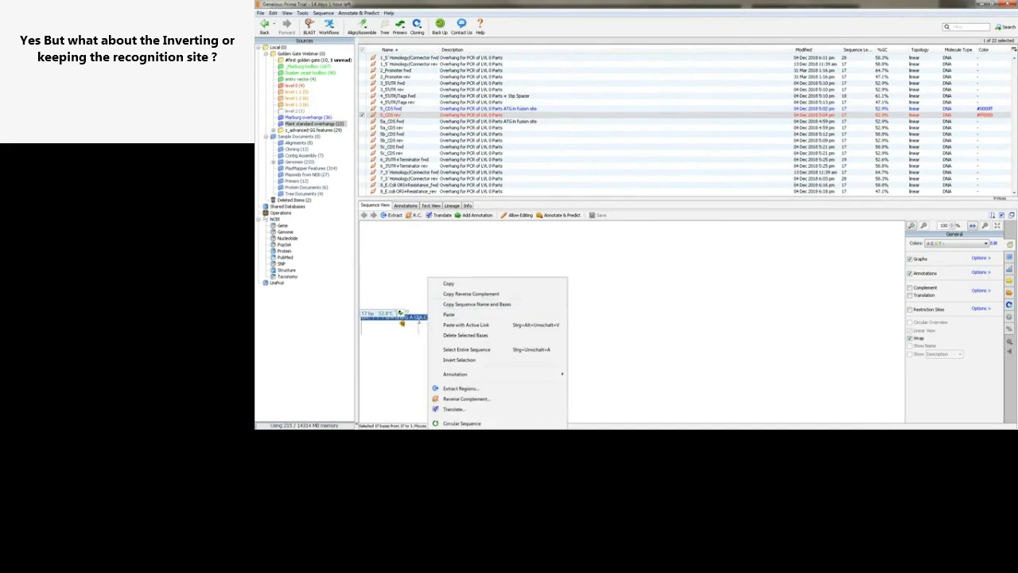
click(455, 296)
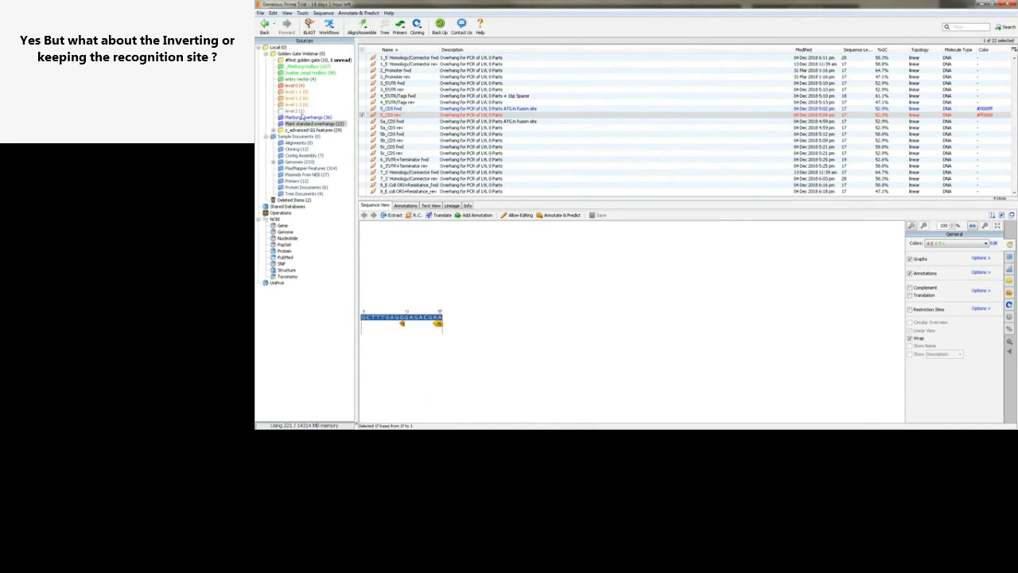
click(302, 86)
click(387, 77)
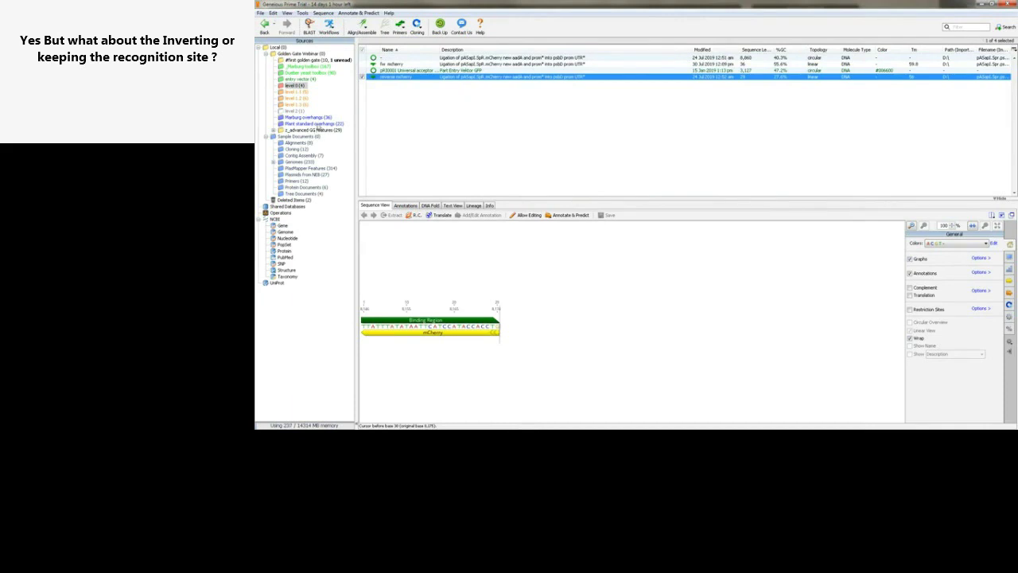
- Return to the 5_CDS rev overhang, reselect its whole sequence and copy the reverse complement again
click(315, 124)
right_click(417, 278)
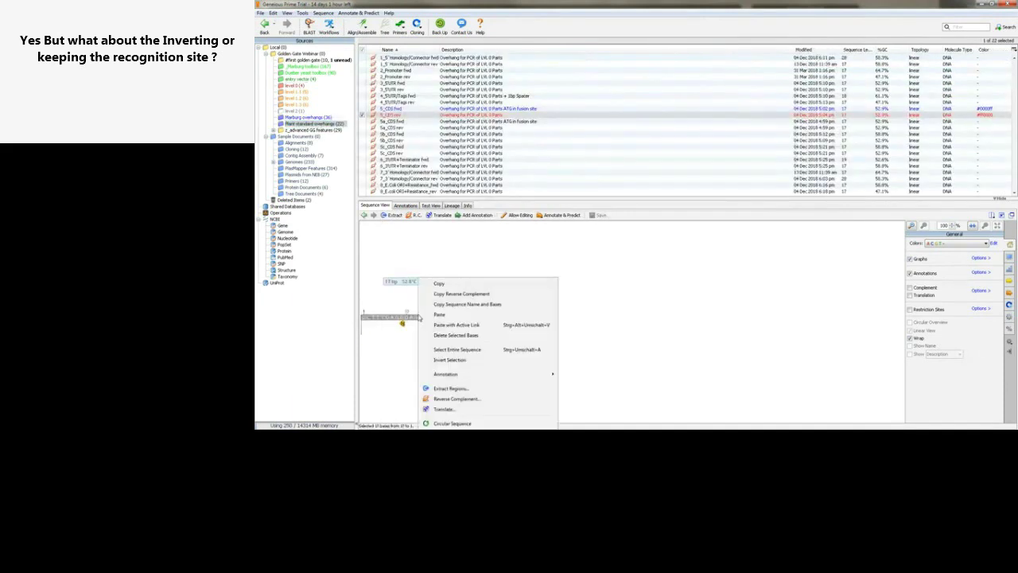
key(Escape)
click(450, 317)
drag(450, 316, 362, 317)
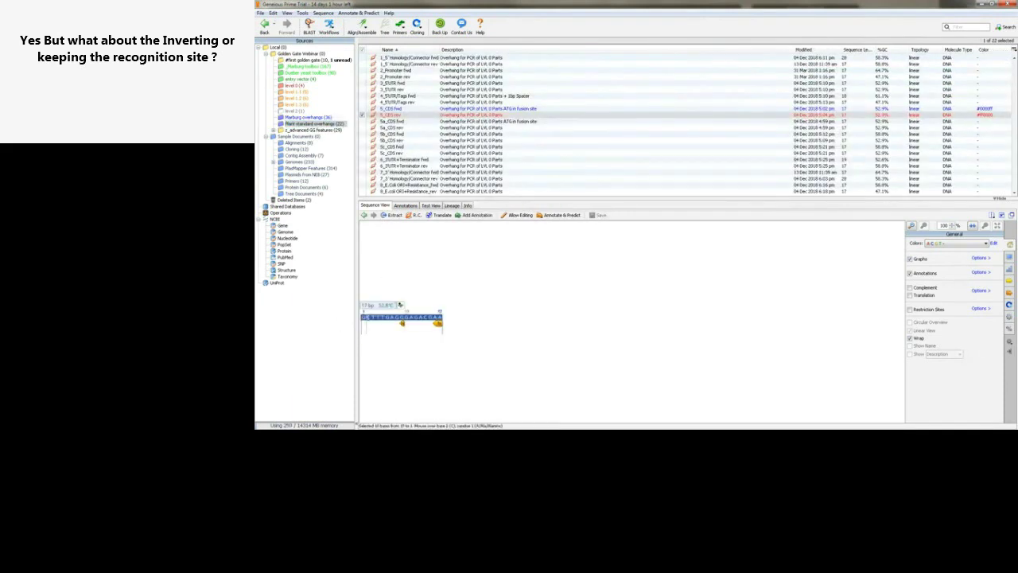
right_click(367, 318)
click(409, 295)
- Paste the copied overhang before the first base of the level 0 reverse mcherry primer, save it and display its restriction sites
click(299, 86)
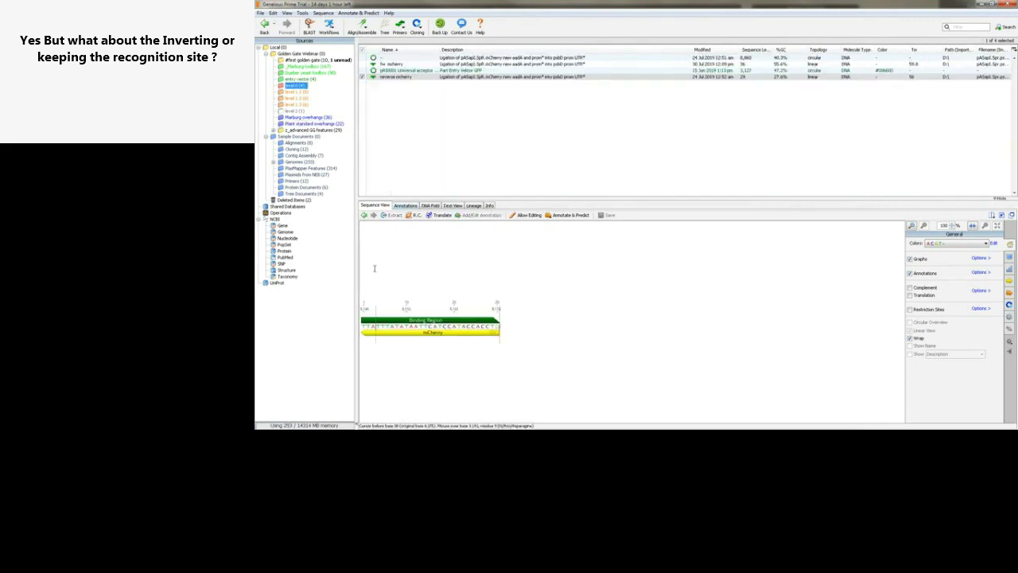
click(363, 326)
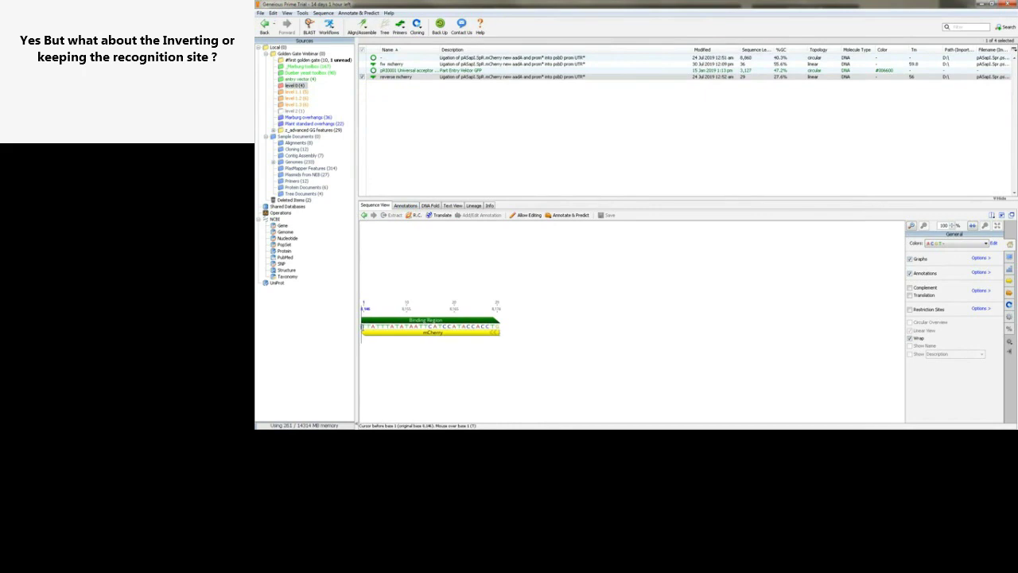
key(ctrl+v)
click(668, 230)
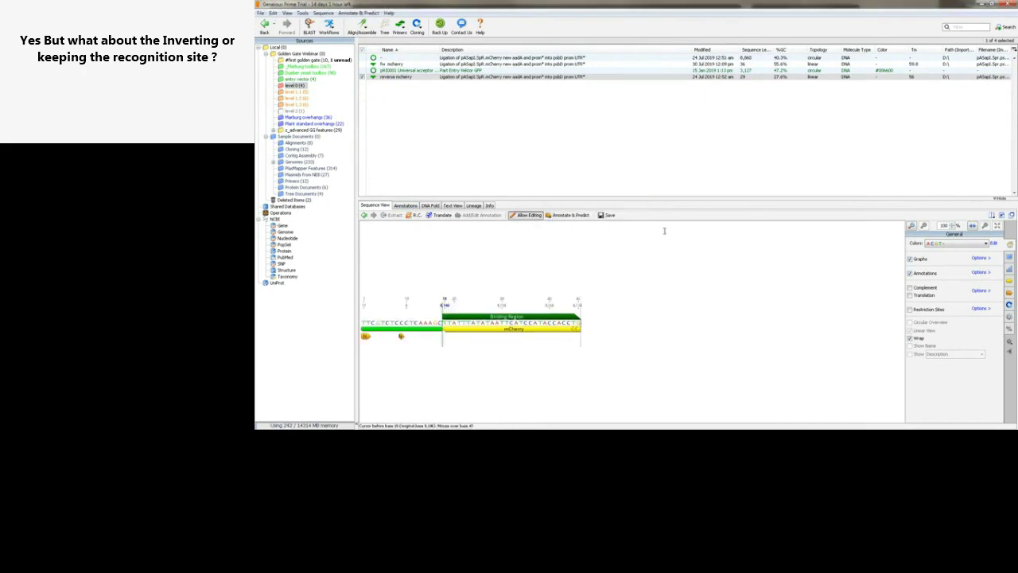
click(609, 214)
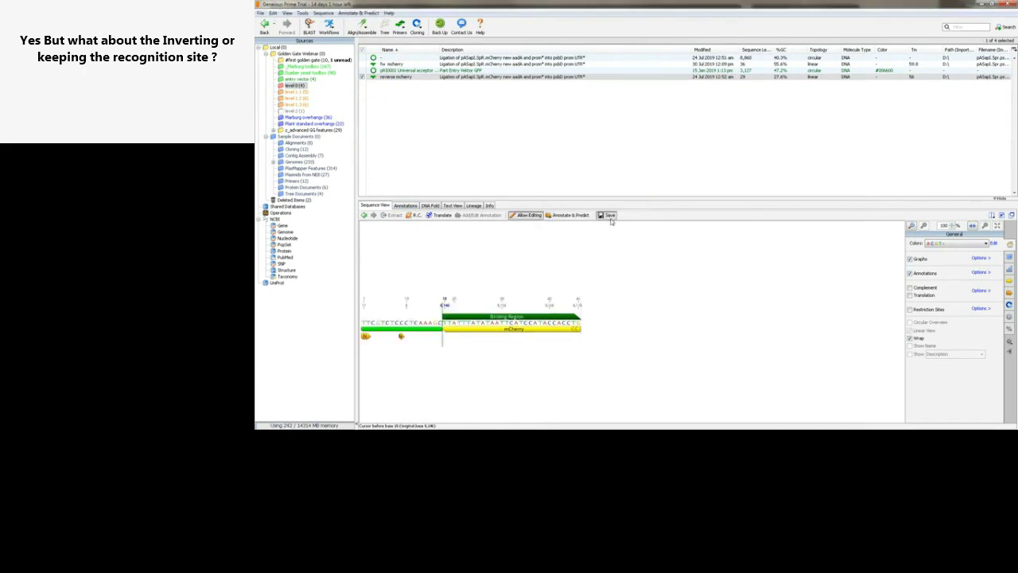
click(1009, 306)
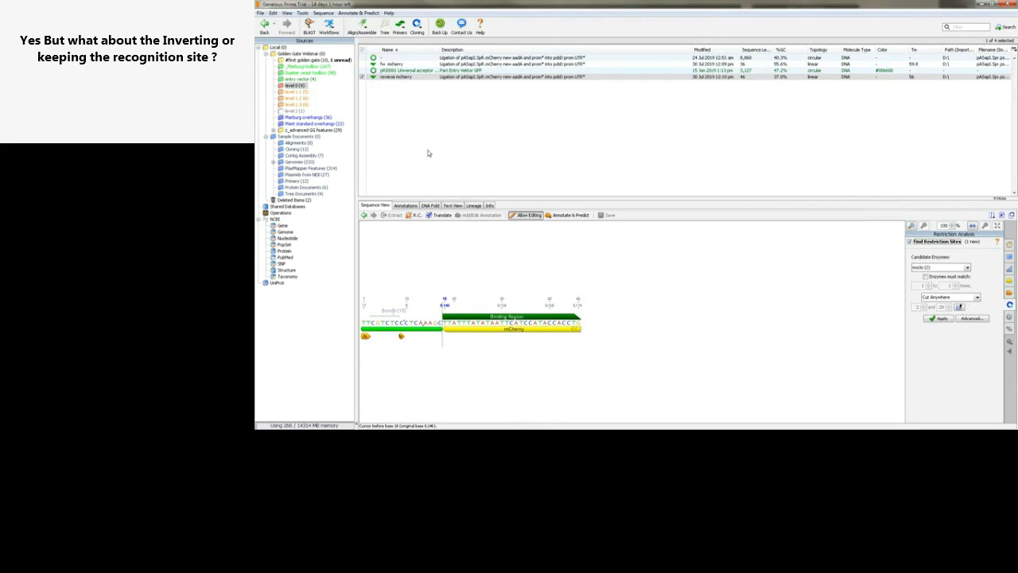
- Test the mCherry template plasmid with the saved fw mcherry and reverse mcherry primers from level 0, binding anywhere on the sequence
click(395, 59)
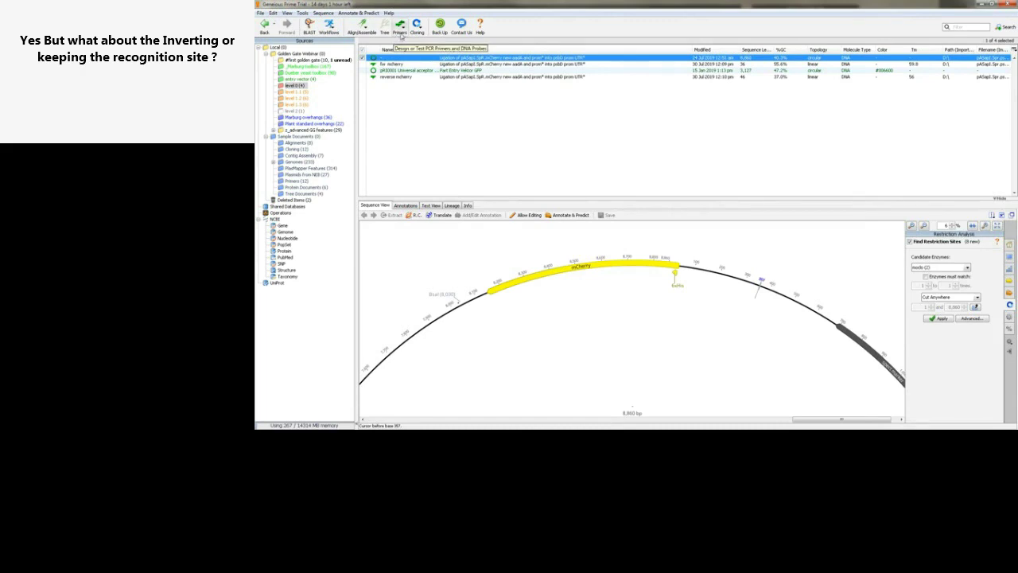
click(400, 32)
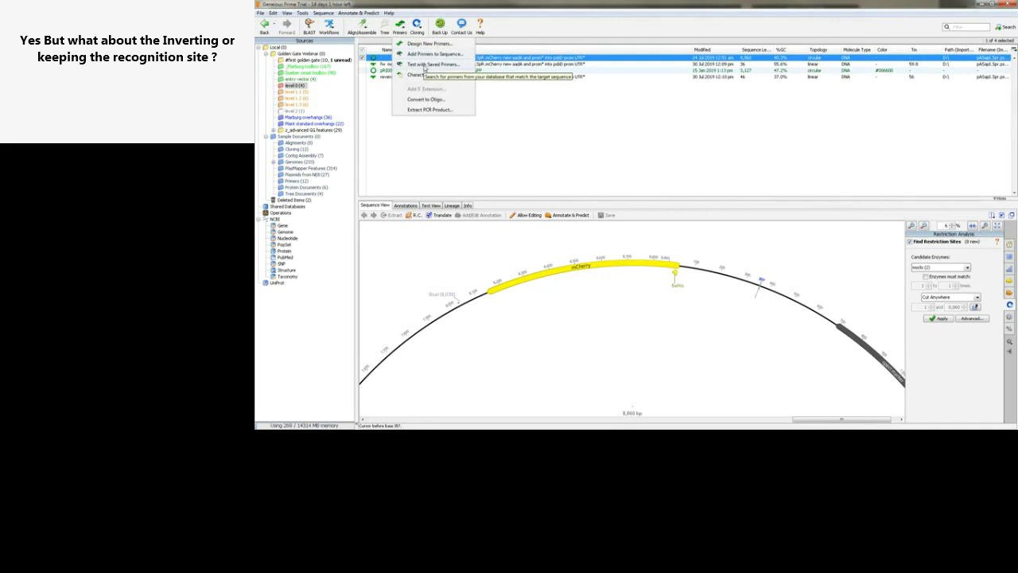
click(429, 64)
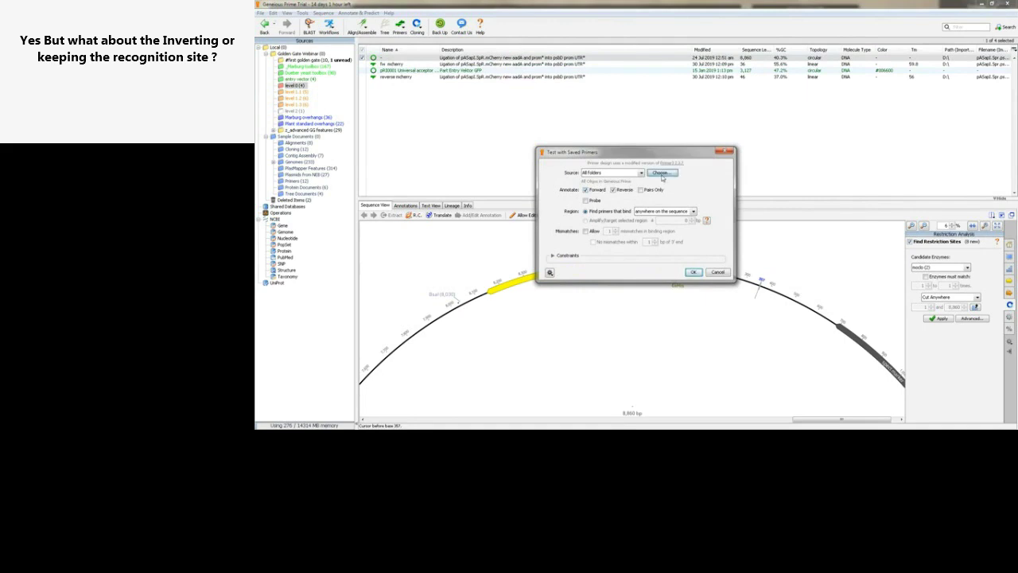
click(661, 174)
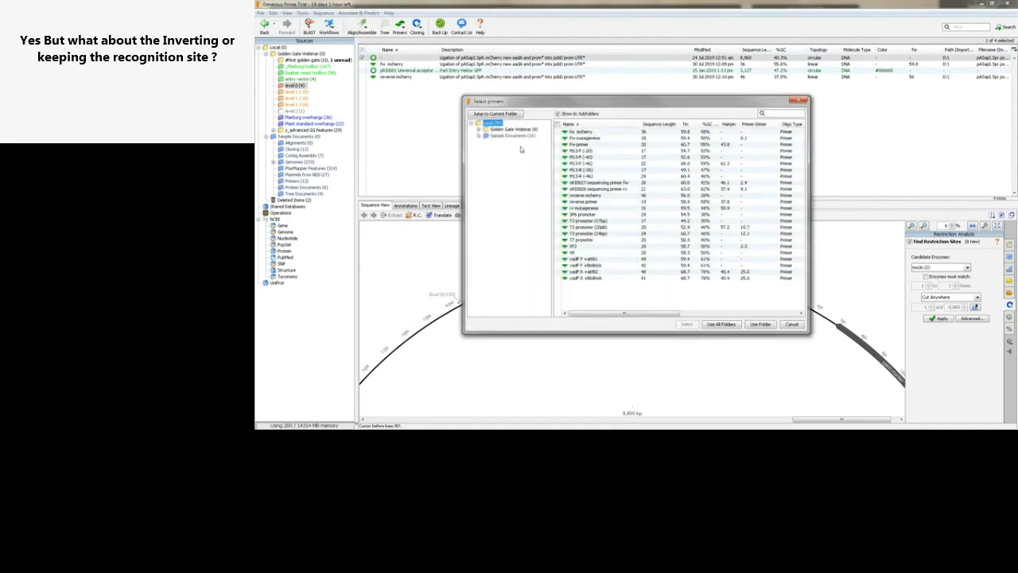
click(479, 128)
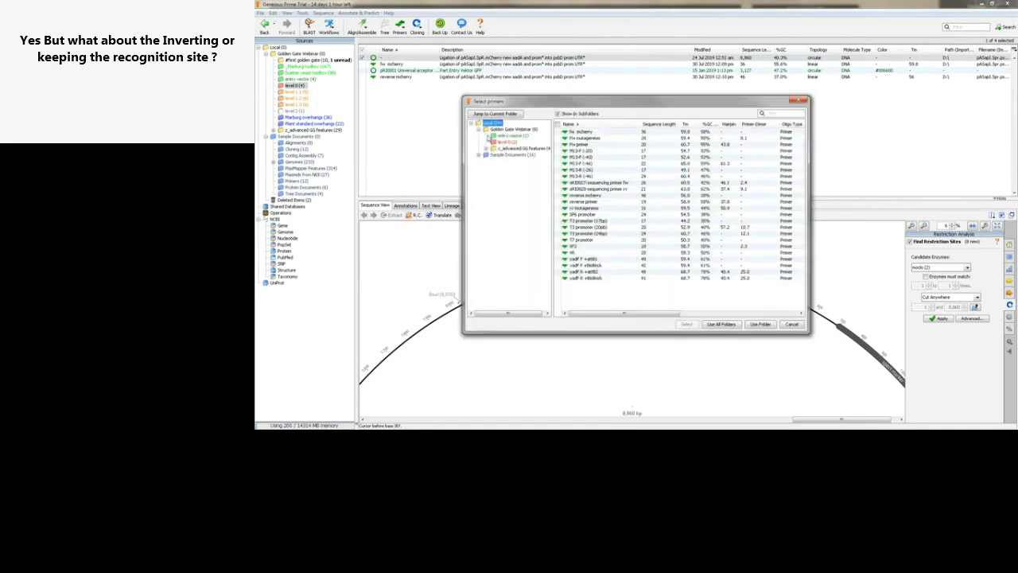
click(513, 144)
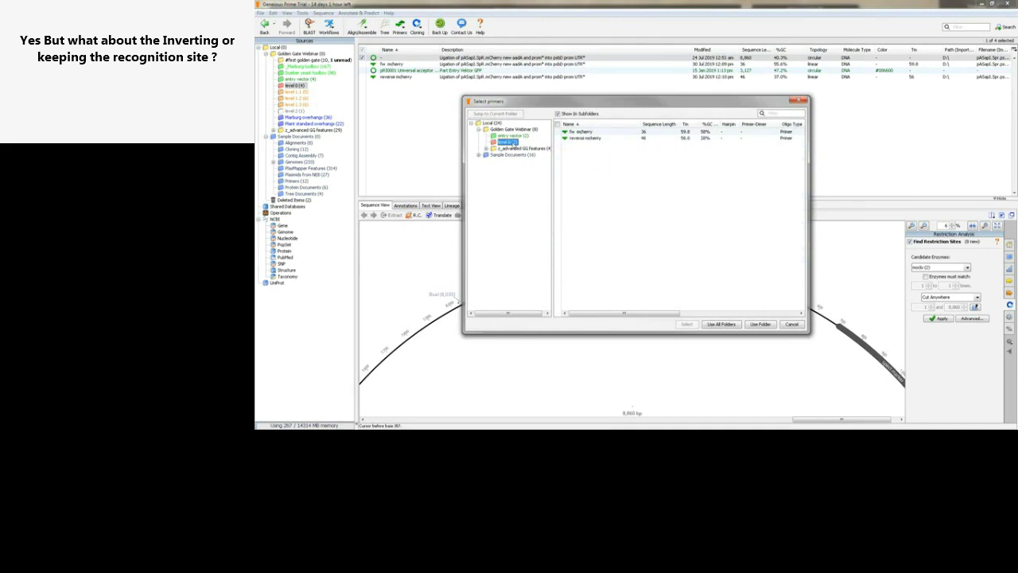
click(586, 132)
shift+click(587, 140)
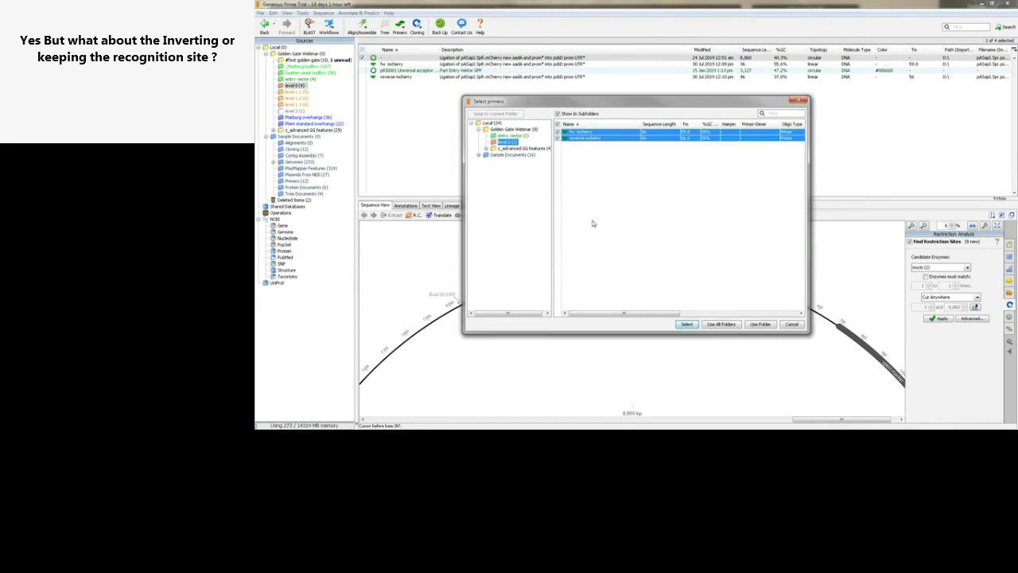
click(682, 324)
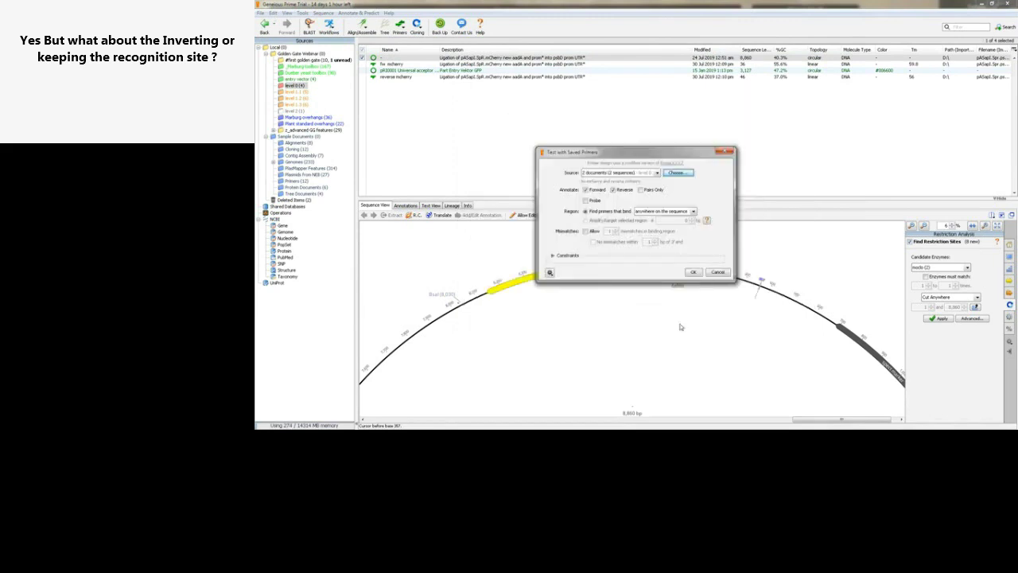
click(691, 273)
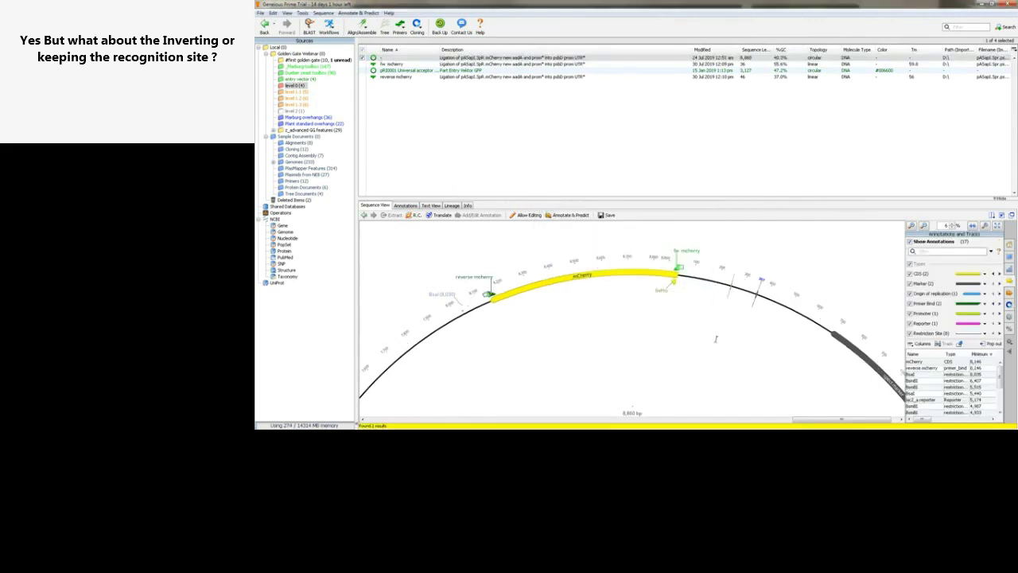
- Save the annotated mCherry template plasmid and extract the PCR product between the reverse mcherry and fw mcherry primers
click(694, 269)
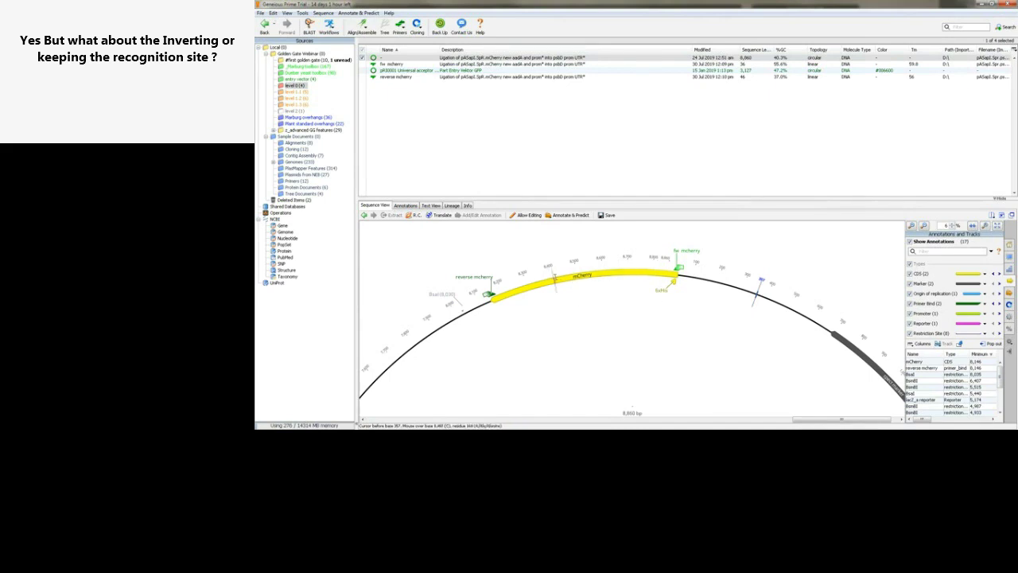
click(395, 59)
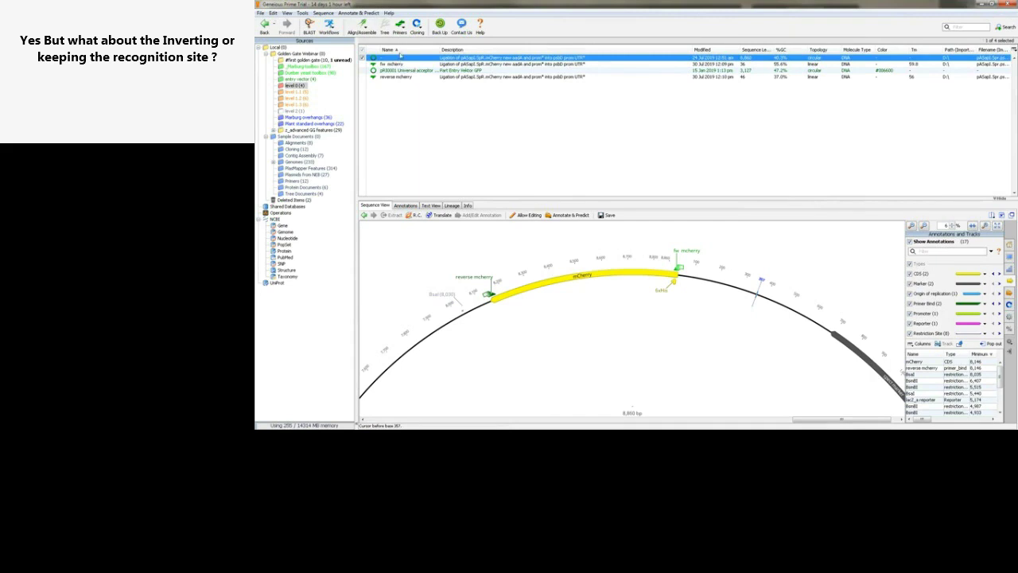
click(402, 36)
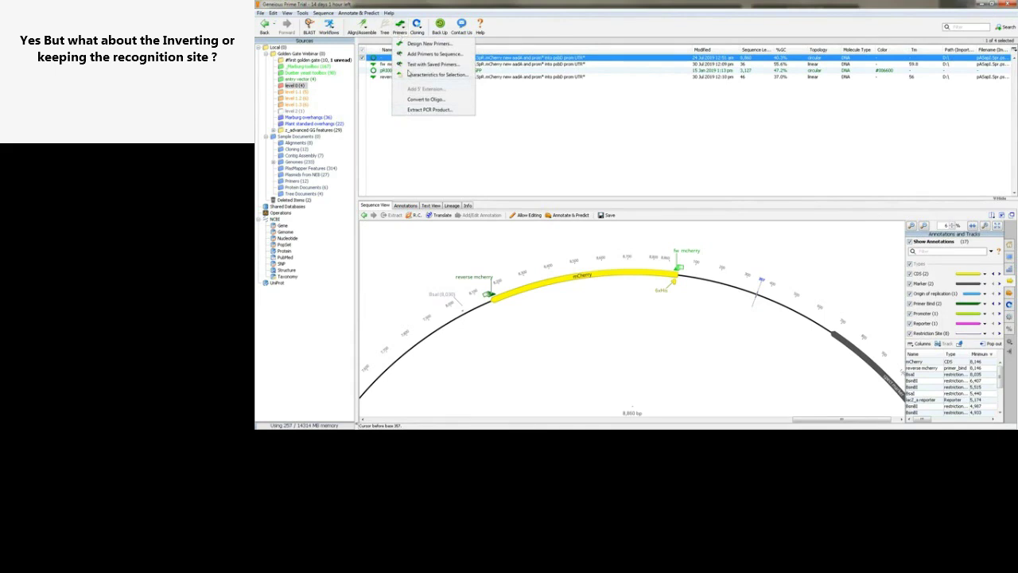
click(421, 110)
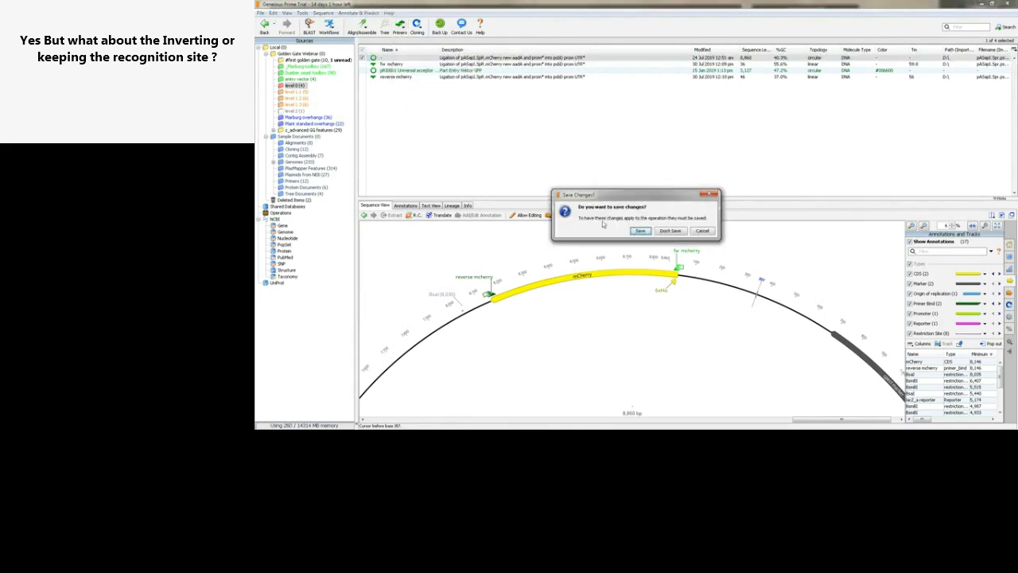
click(640, 231)
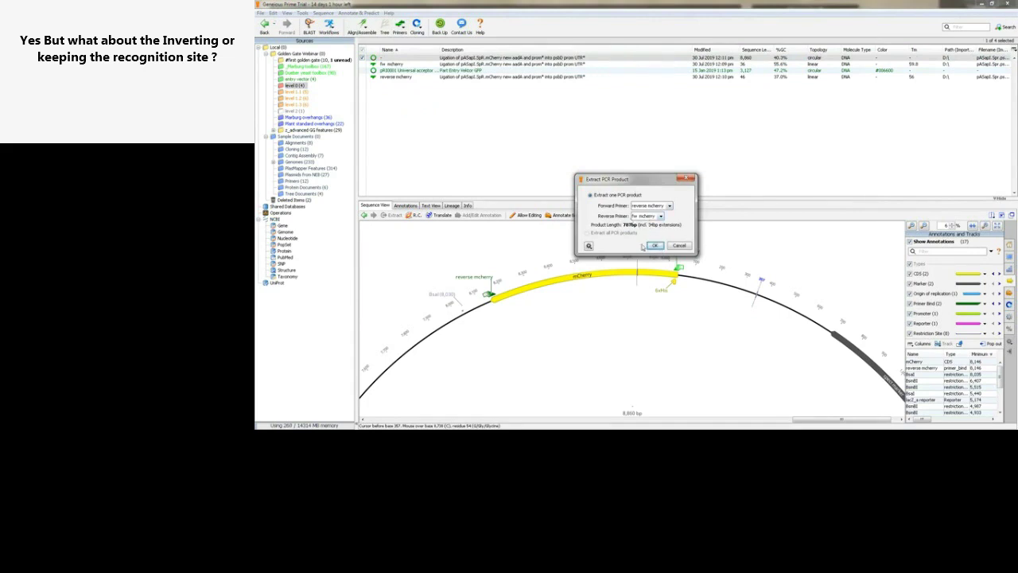
click(654, 246)
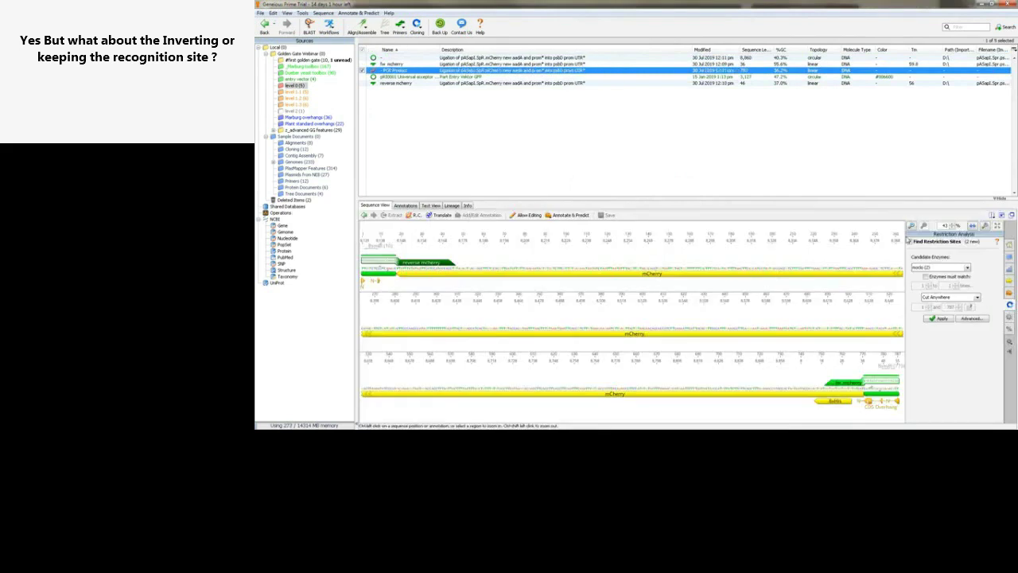
- Examine the primer extensions and CDS overhangs at both ends of the extracted mCherry PCR product
click(912, 228)
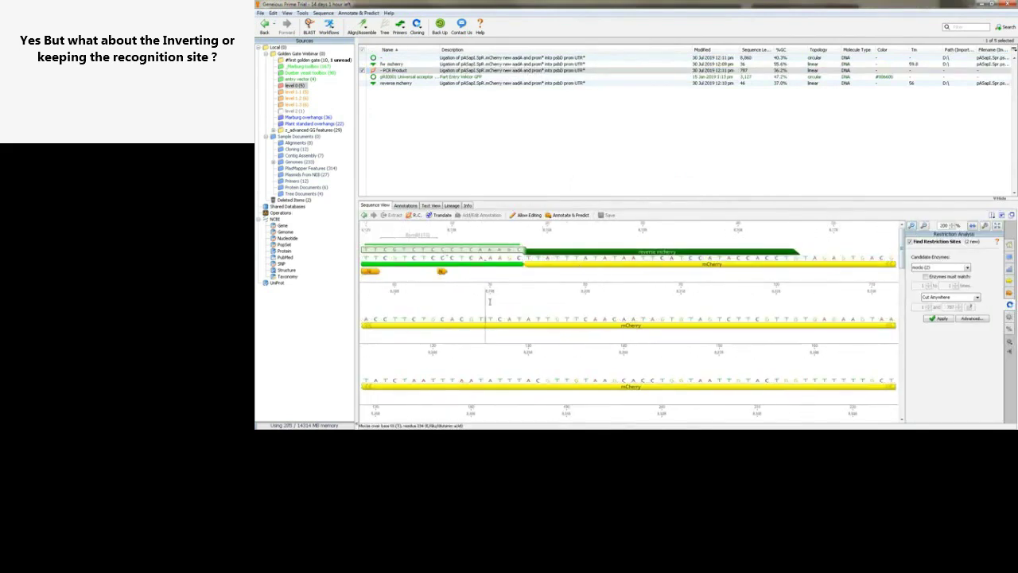
scroll(489, 301, down, 10)
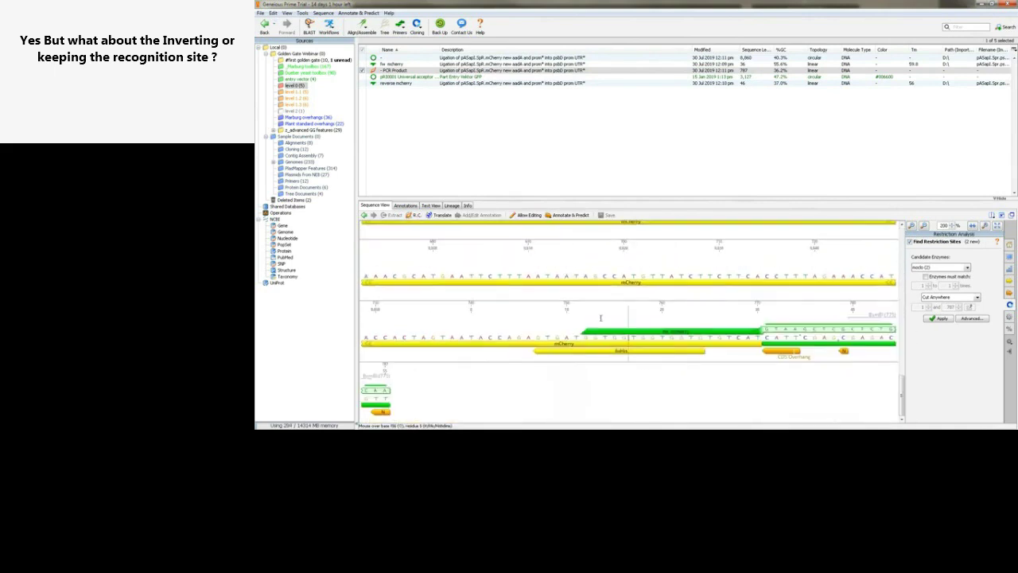
scroll(840, 347, up, 10)
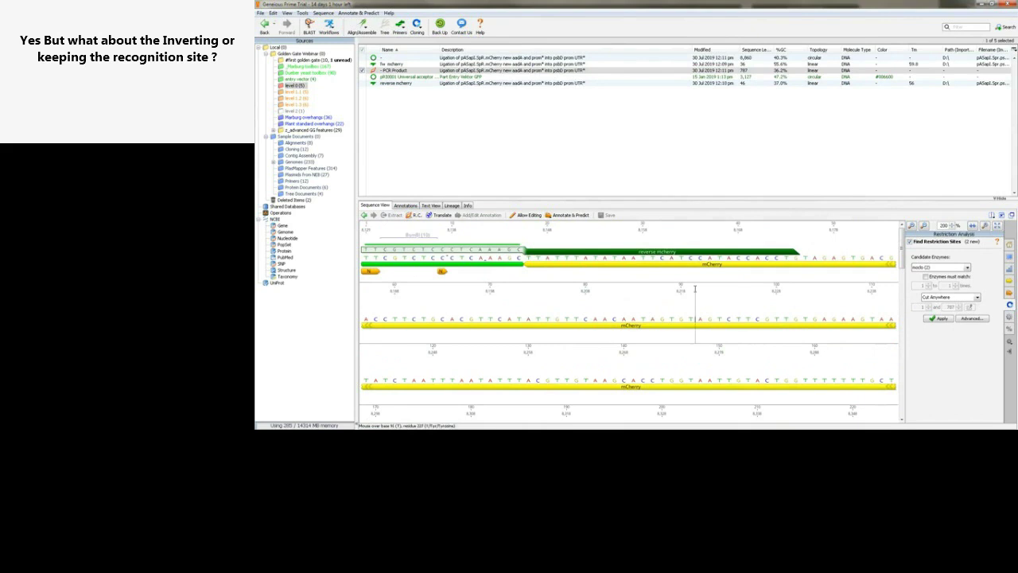
- Widen the document table's Name column and select the PCR product together with the universal acceptor vector GFP
click(400, 71)
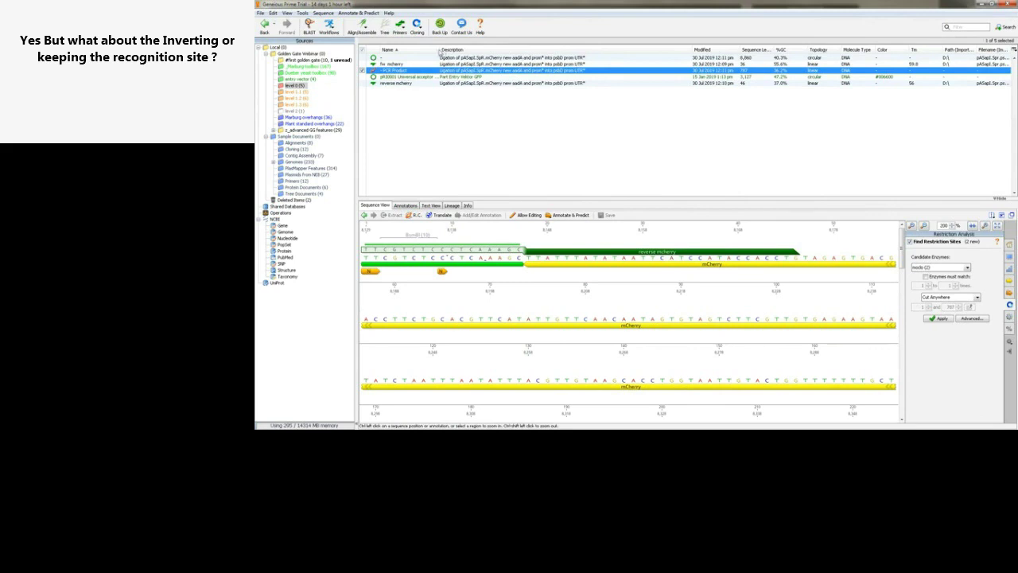
drag(439, 49, 468, 50)
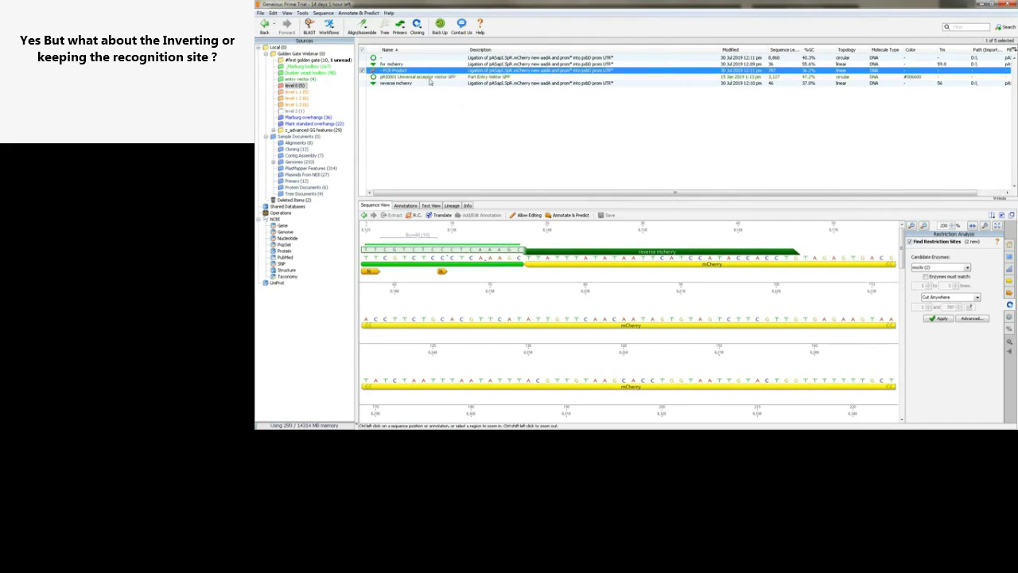
click(397, 71)
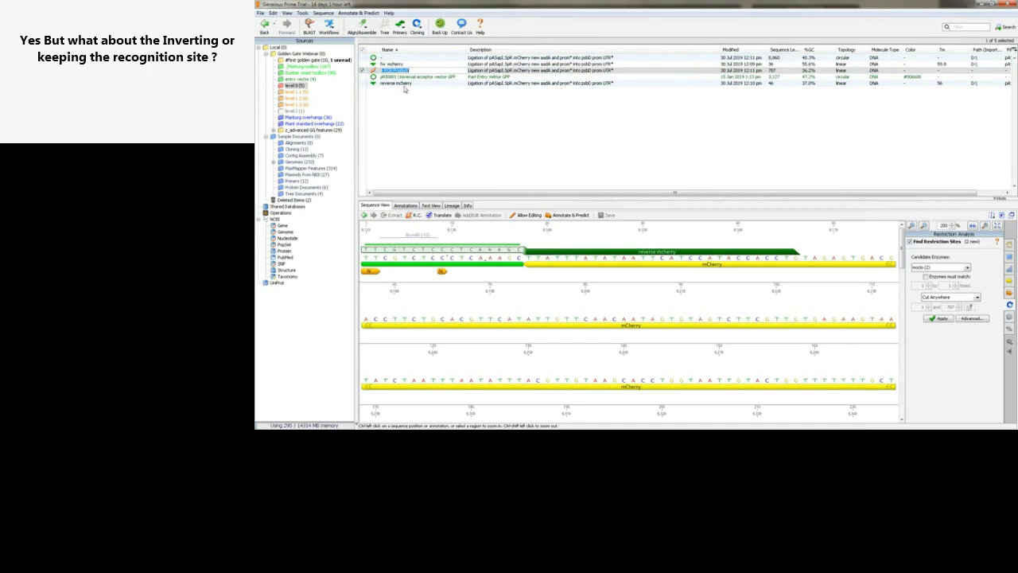
key(Return)
ctrl+click(424, 77)
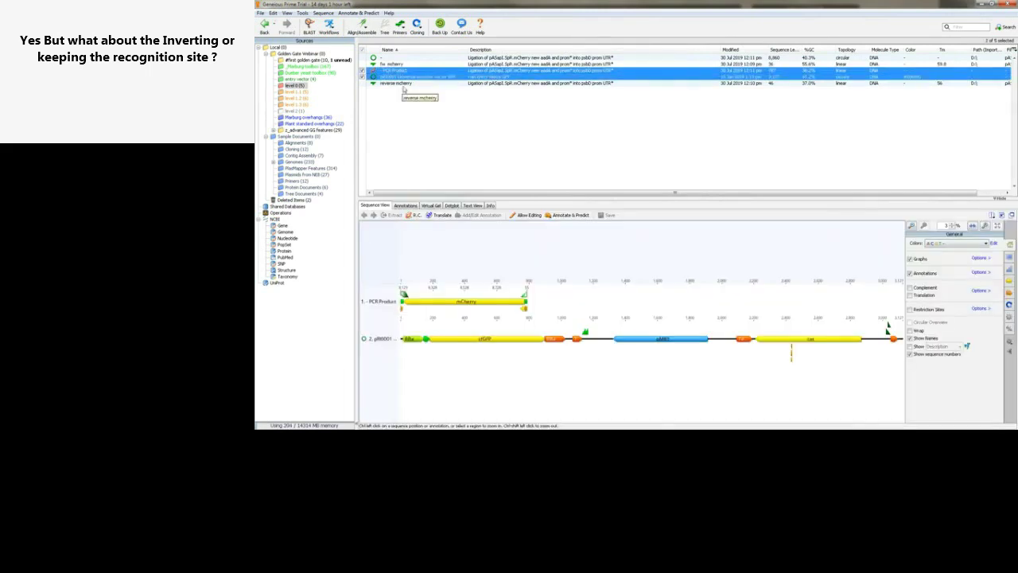
- Run Golden Gate/Type IIS cloning on both sequences with enzyme BsmBI, backbone None, a circular product and auto-arranged fragments
click(418, 32)
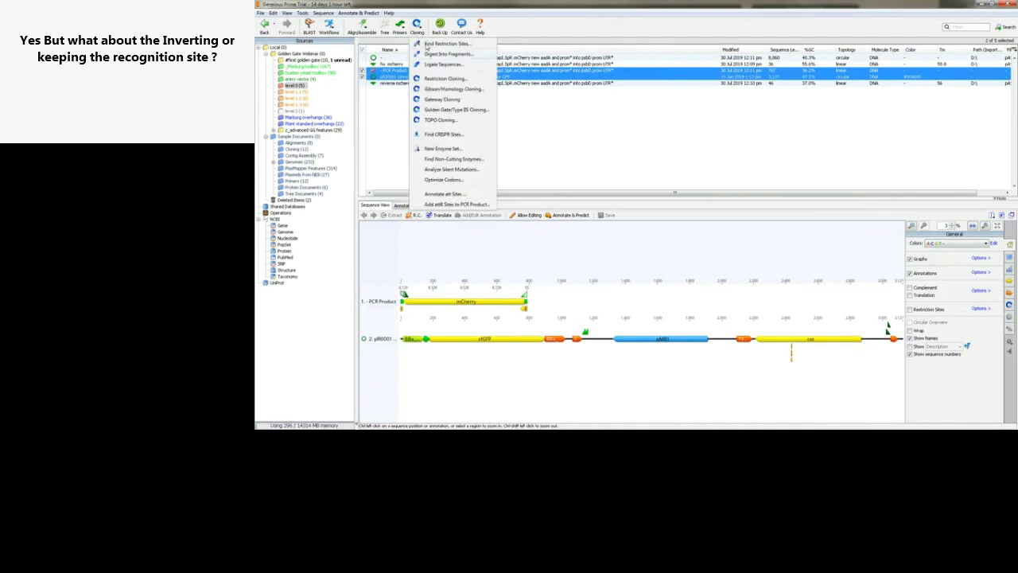
click(454, 109)
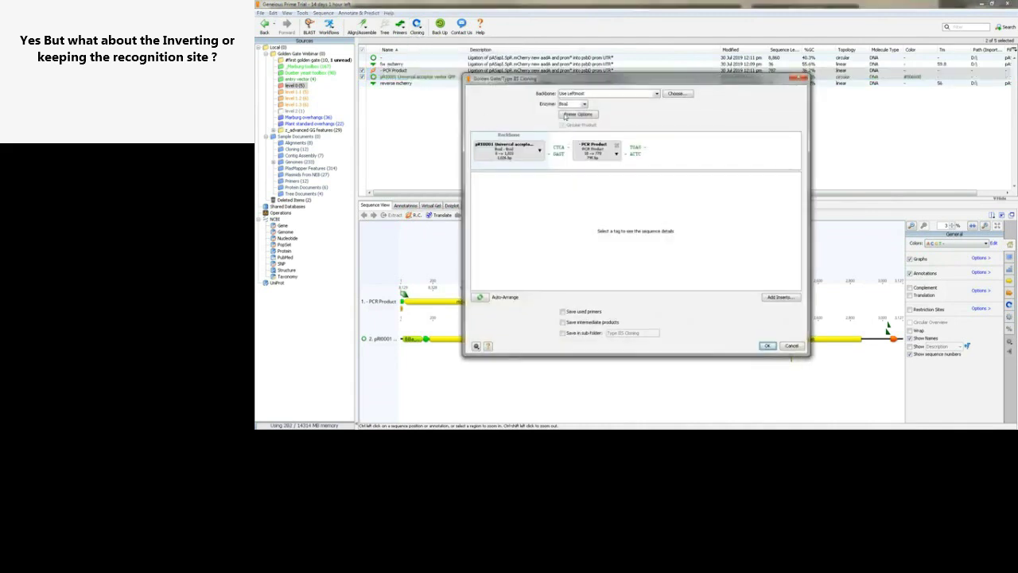
click(574, 106)
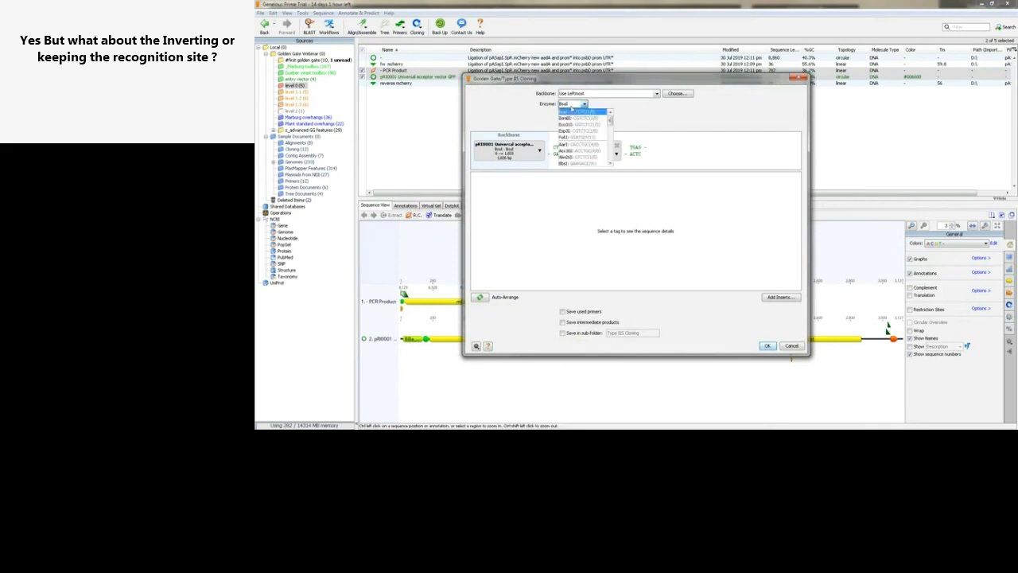
click(572, 119)
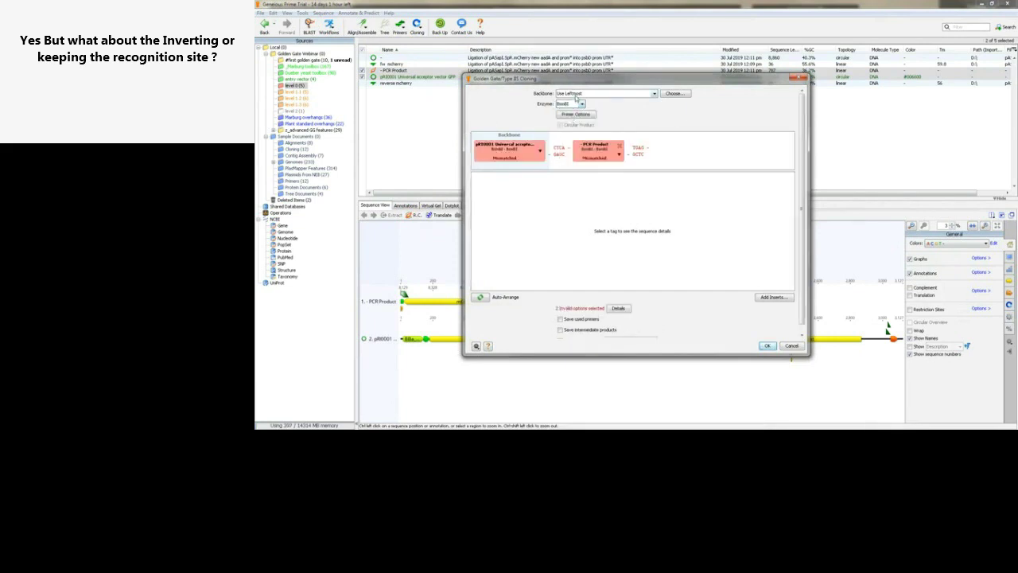
click(576, 95)
click(577, 101)
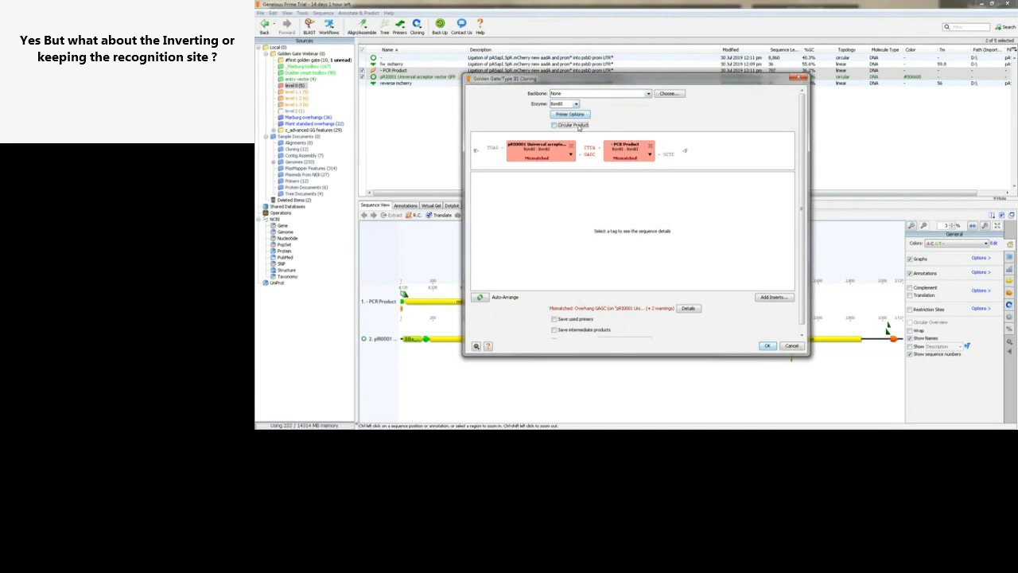
click(482, 297)
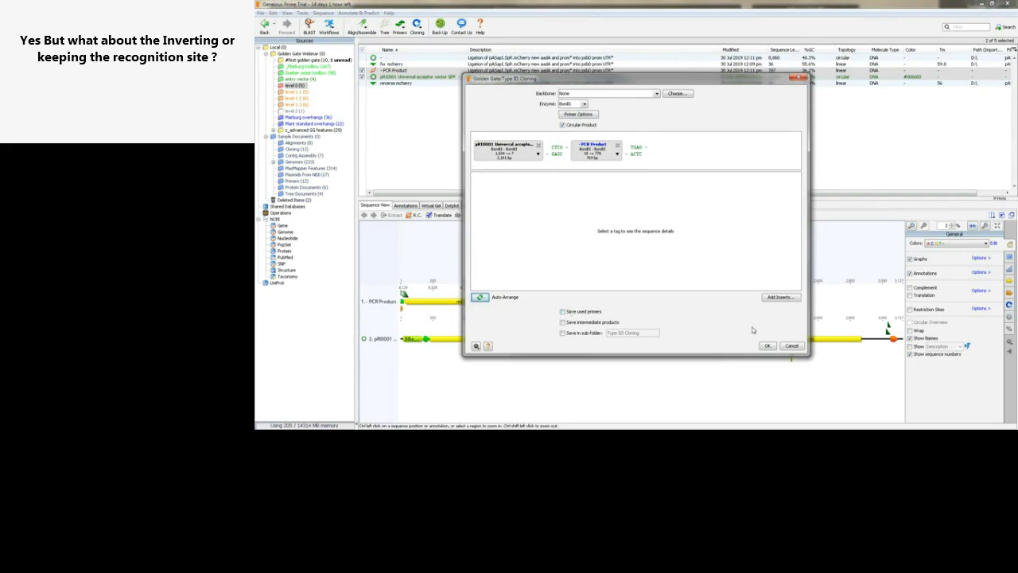
click(766, 347)
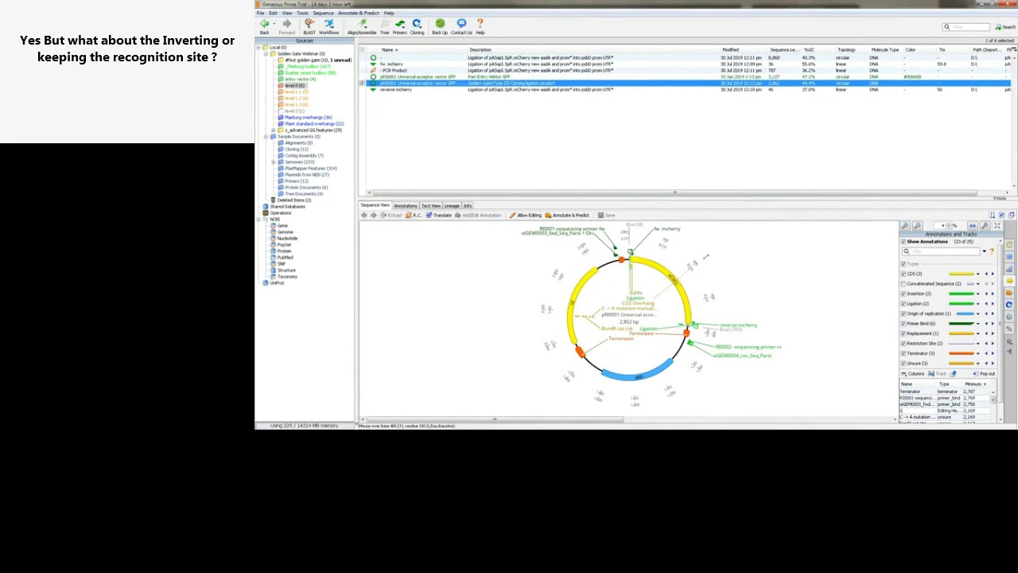
- Rename the Golden Gate ligation product as Lvl0_mcherry (reversed)
right_click(421, 83)
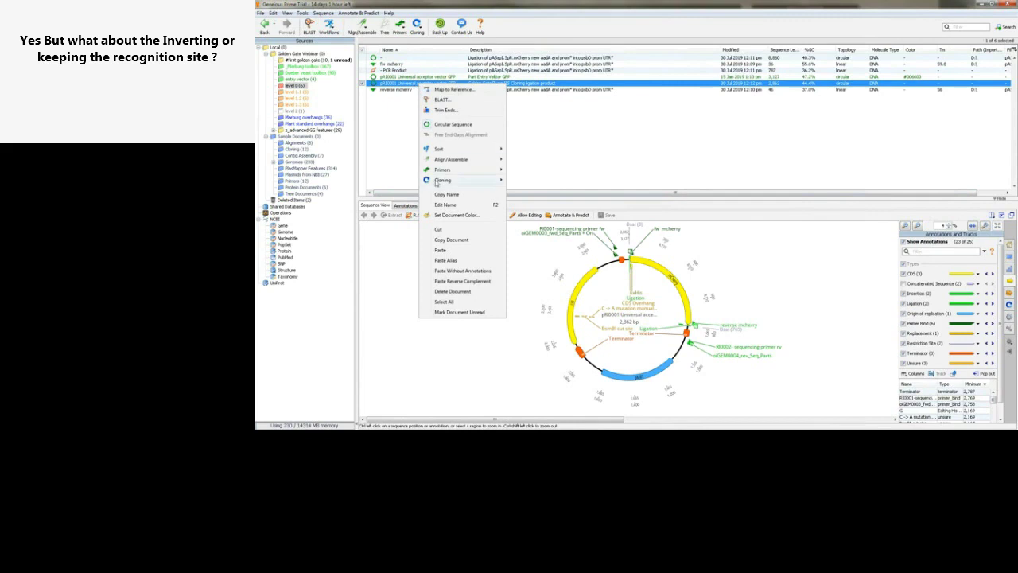
click(445, 205)
text(lv)
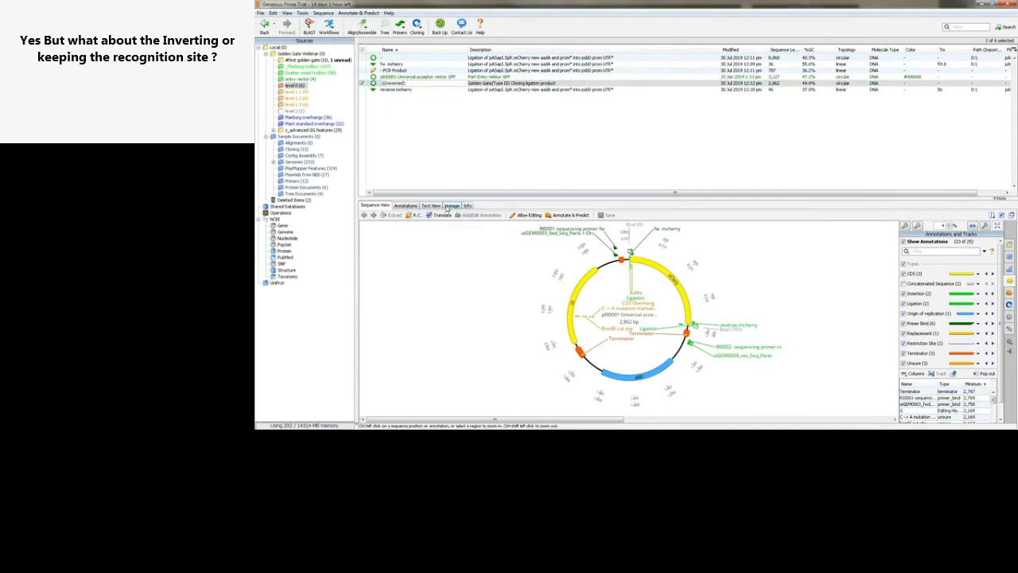
text(l0_mcherry)
key(Return)
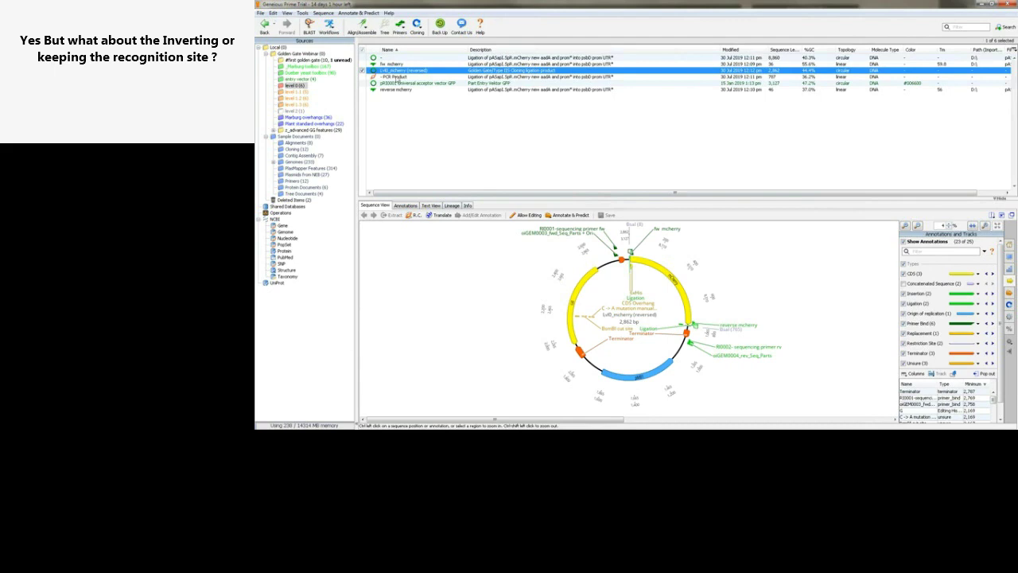
- Move the Lvl0_mcherry part into the level 1.1 folder and select all documents in that folder
drag(399, 75, 296, 96)
click(296, 92)
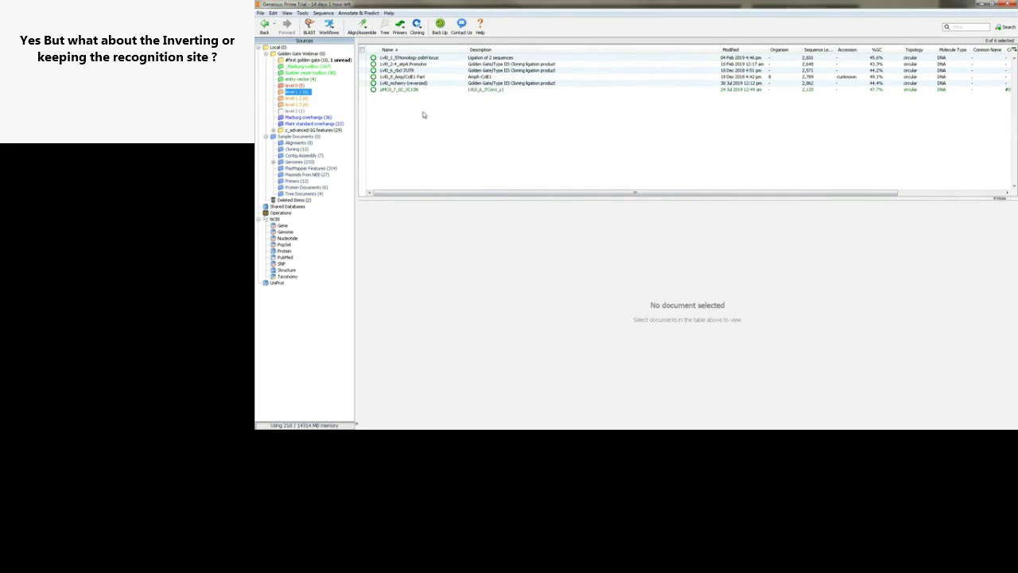
click(418, 120)
key(ctrl+a)
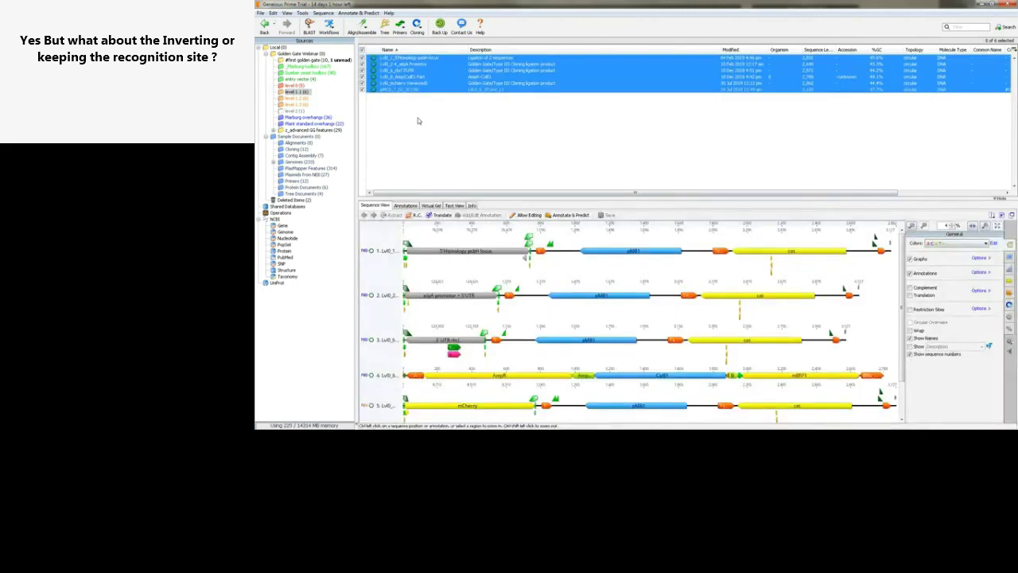
- Assemble all level 1.1 parts by Golden Gate/Type IIS cloning with enzyme BsaI, backbone None and a circular product
click(418, 30)
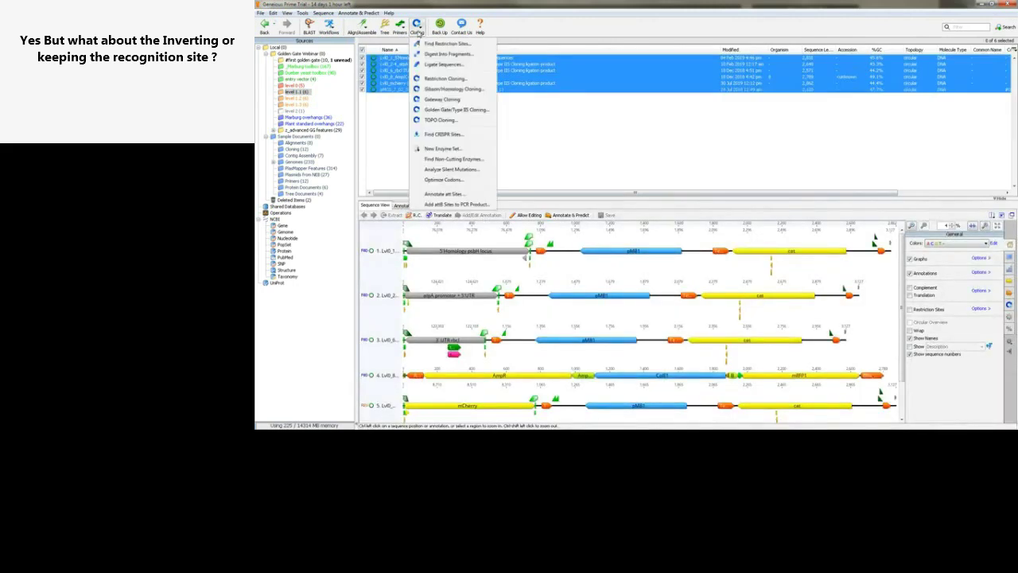
click(450, 116)
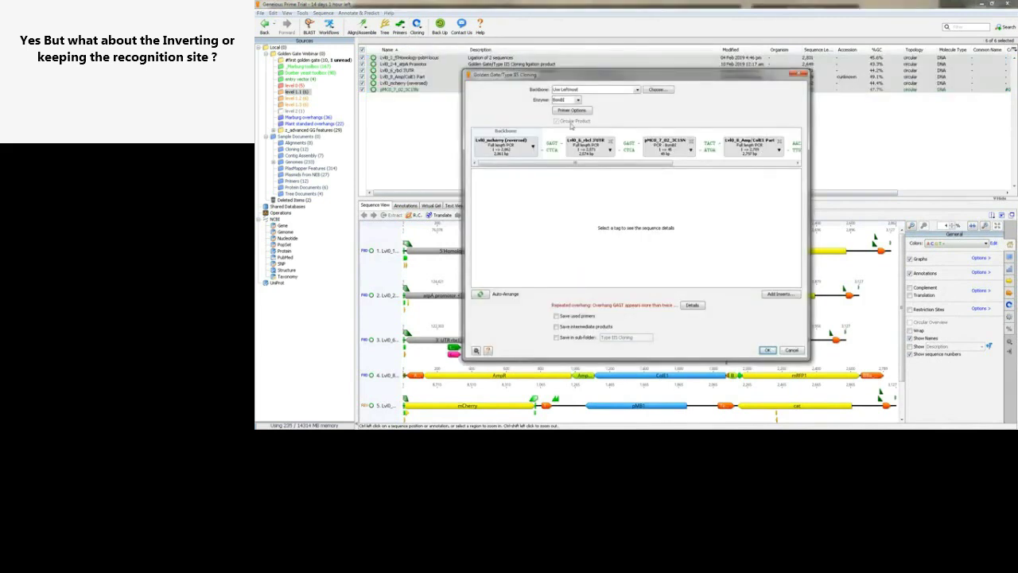
click(568, 101)
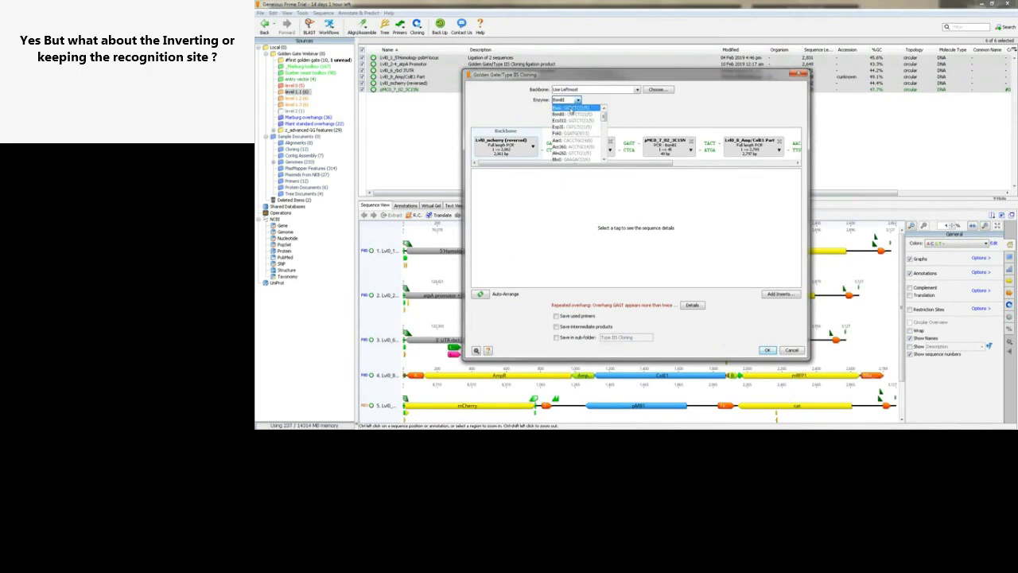
click(571, 109)
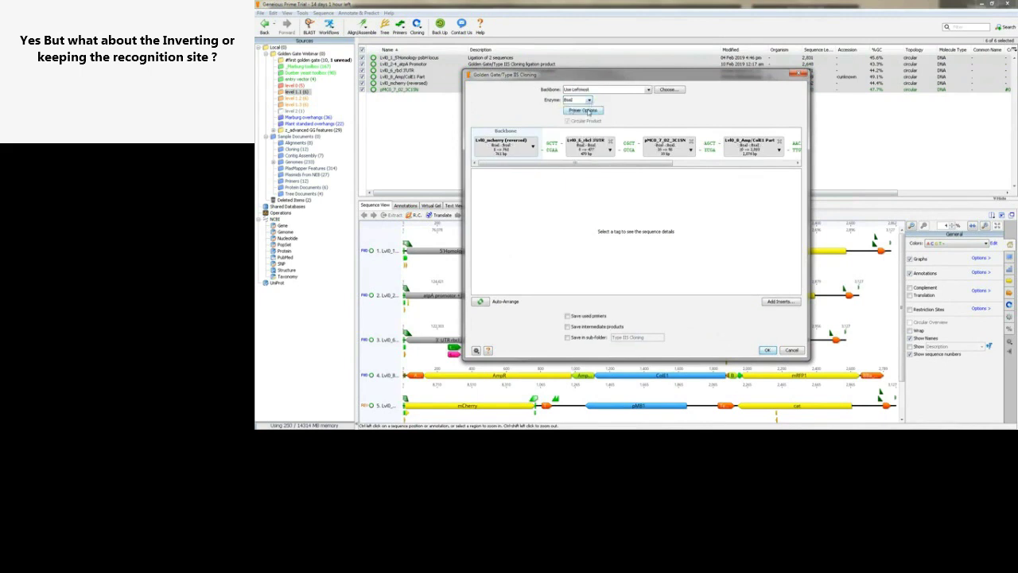
click(597, 93)
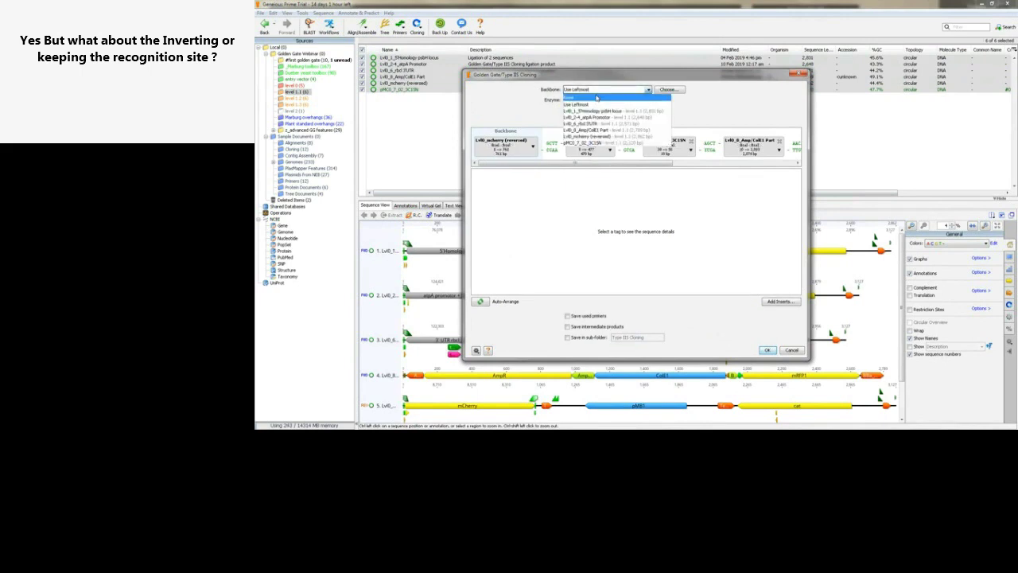
click(588, 97)
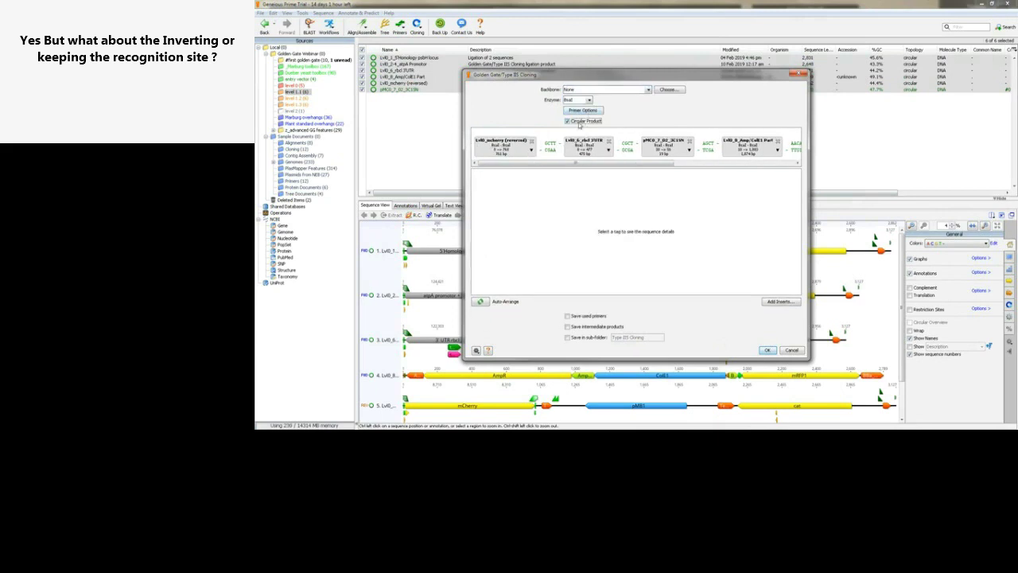
drag(561, 163, 533, 179)
click(767, 351)
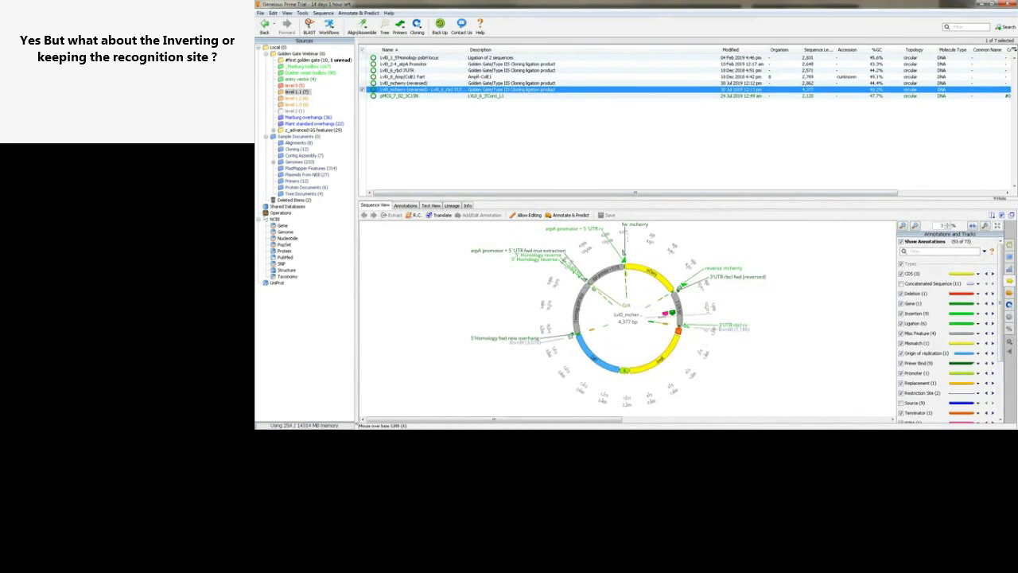
- Inspect the mCherry CDS in the level 1.1 ligation product and rename the product as Lvl1.1
click(671, 284)
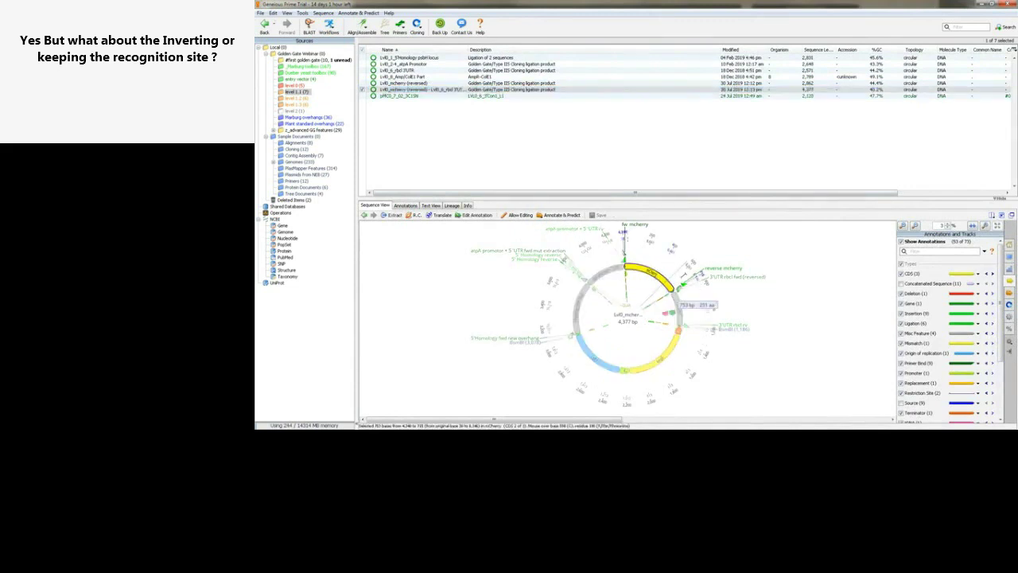
click(902, 226)
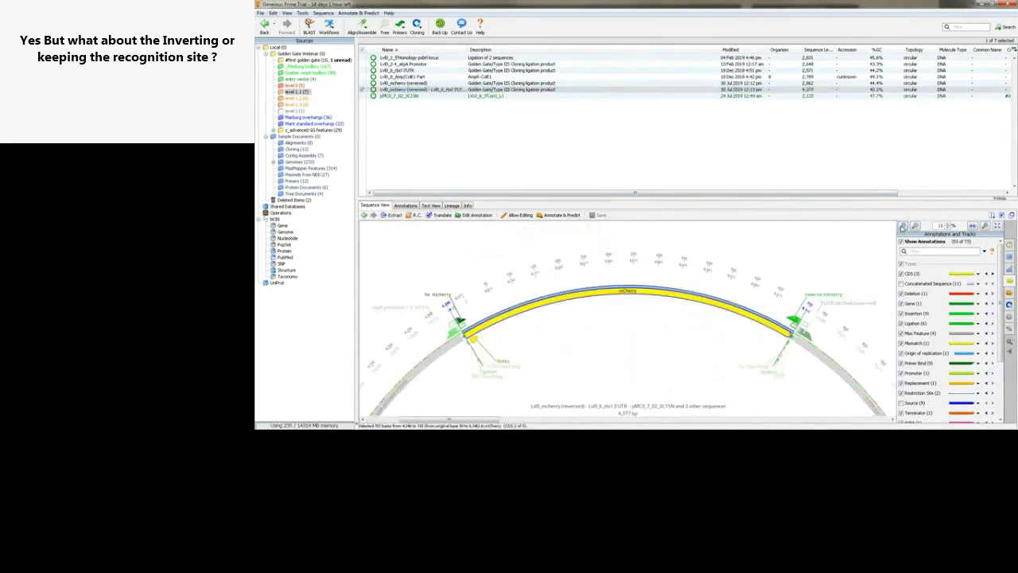
right_click(384, 90)
click(413, 210)
text(L)
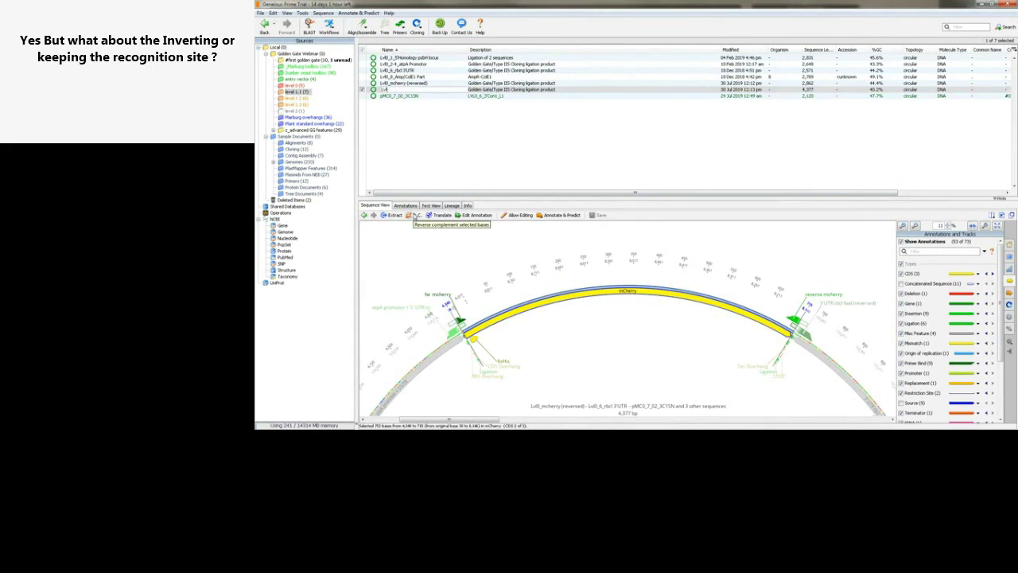
text(vl1_1)
key(Return)
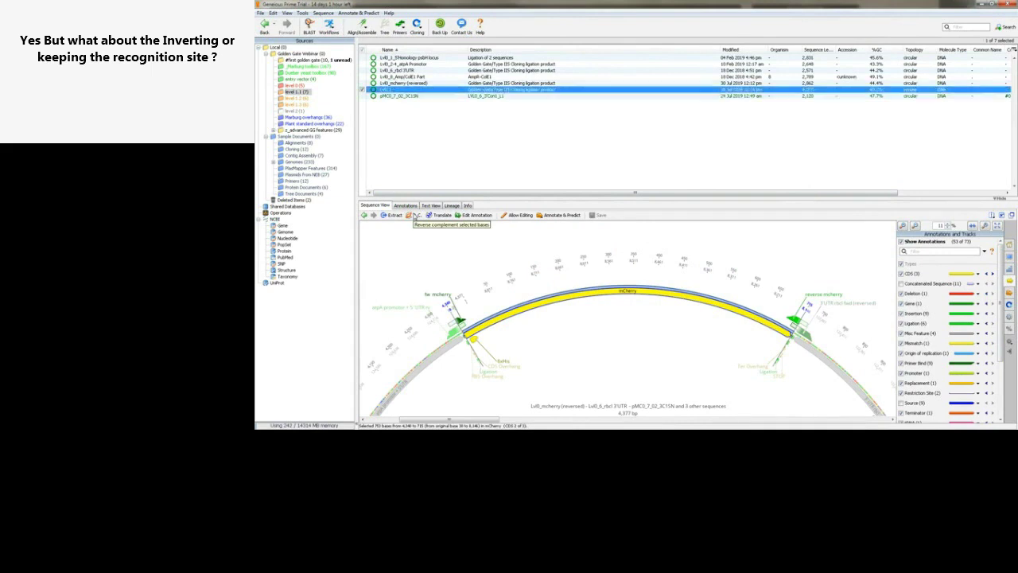
click(498, 150)
click(390, 92)
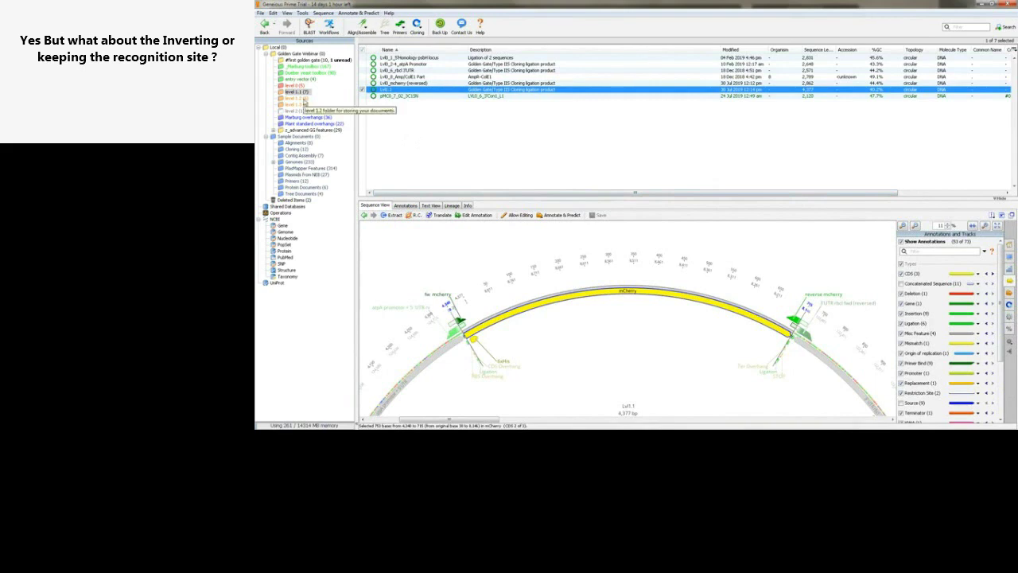
- Assemble all parts in the level 1.2 folder by Golden Gate/Type IIS cloning with enzyme BsaI and backbone Use Leftmost
click(298, 98)
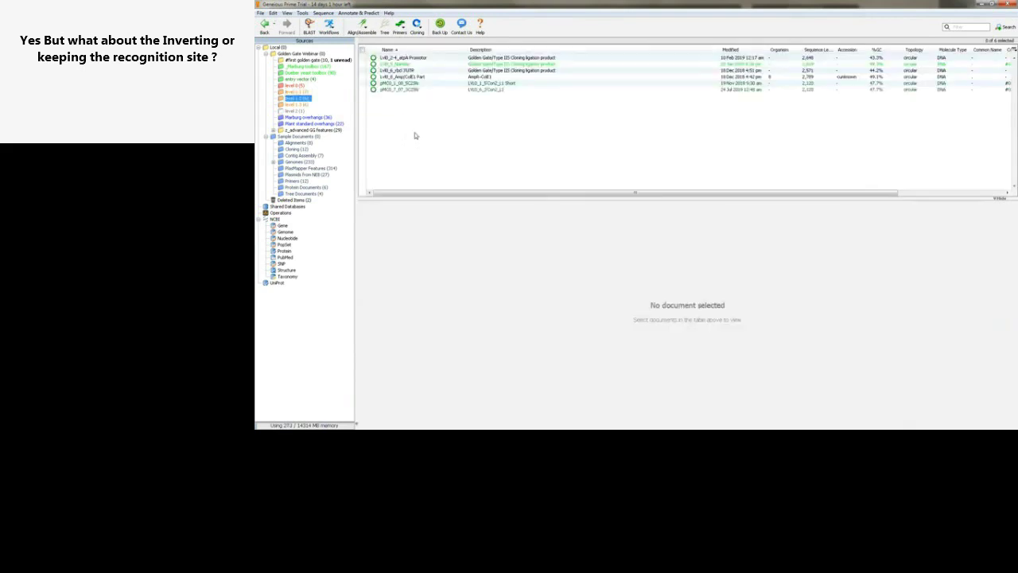
key(ctrl+a)
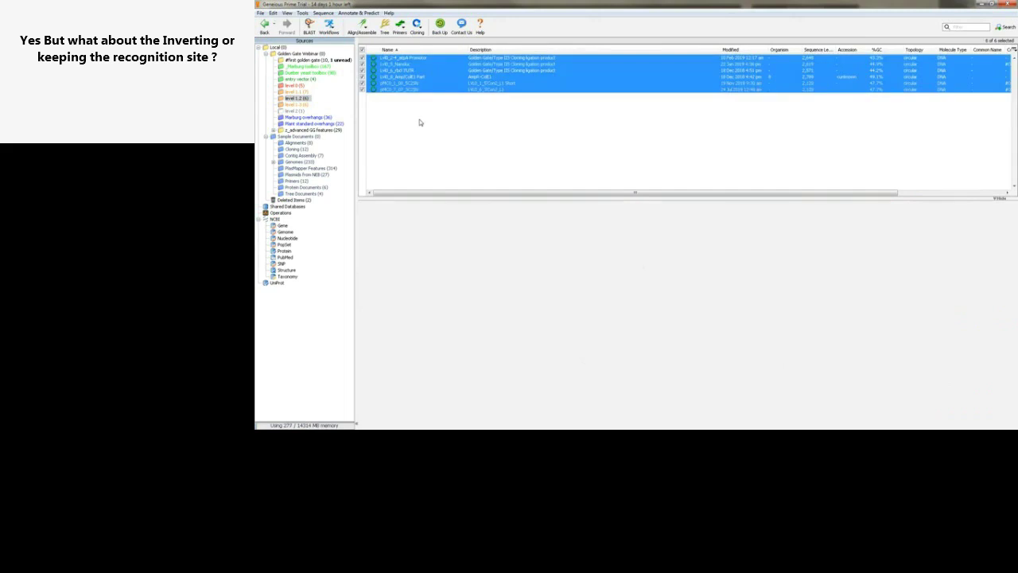
click(418, 31)
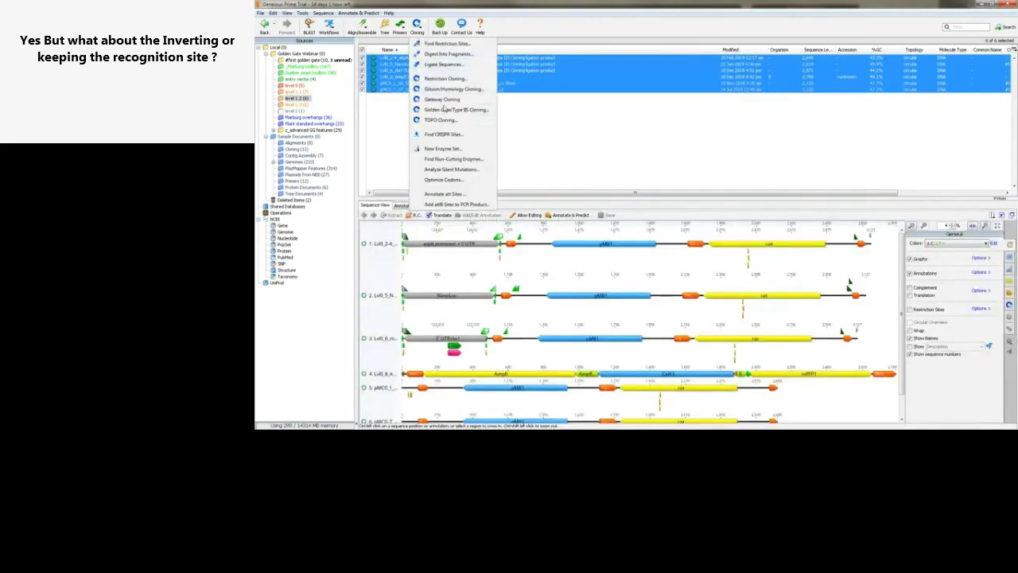
click(444, 110)
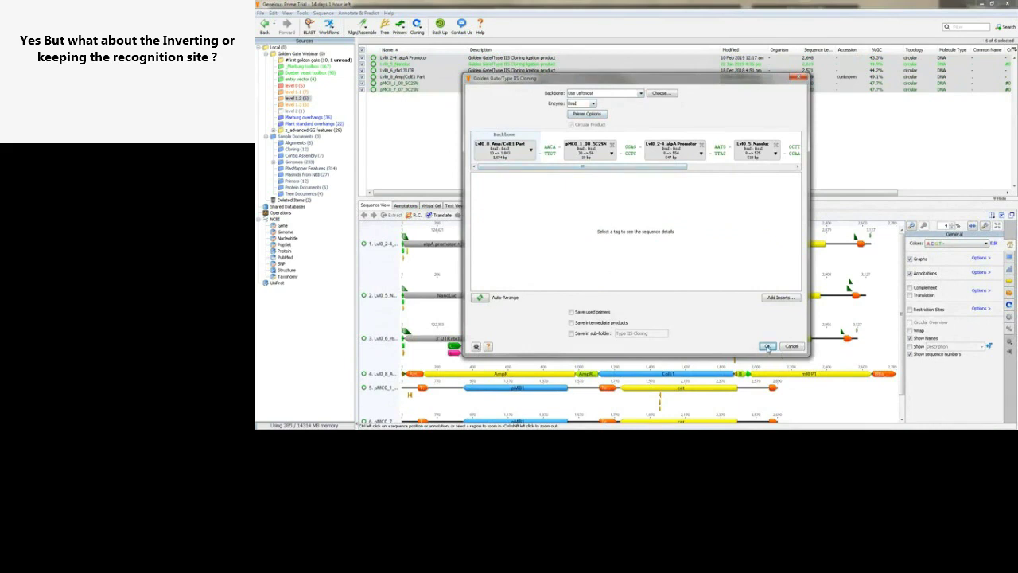
click(767, 347)
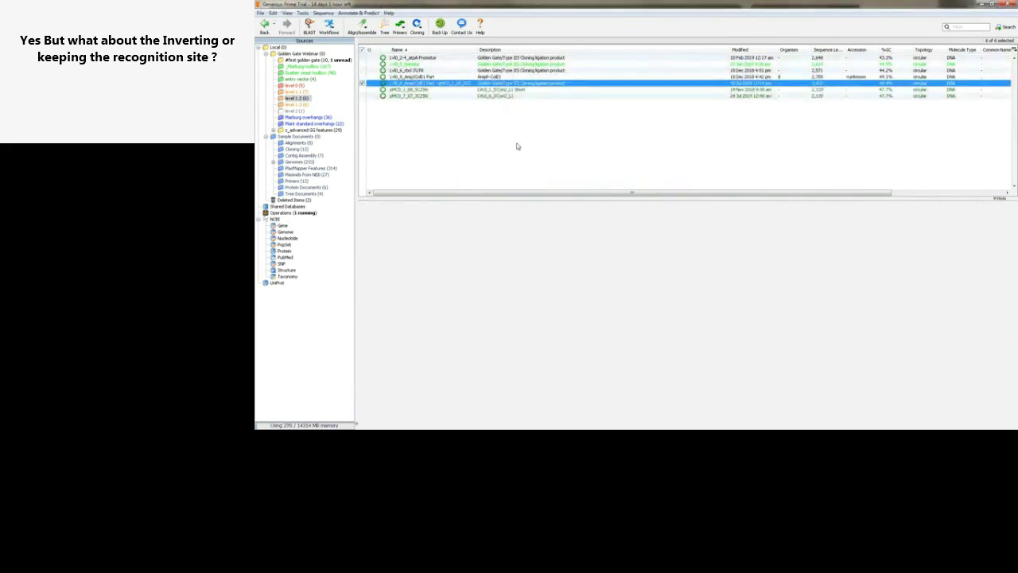
- Rename the ligation product in the level 1.2 folder as lvl1.2
right_click(425, 85)
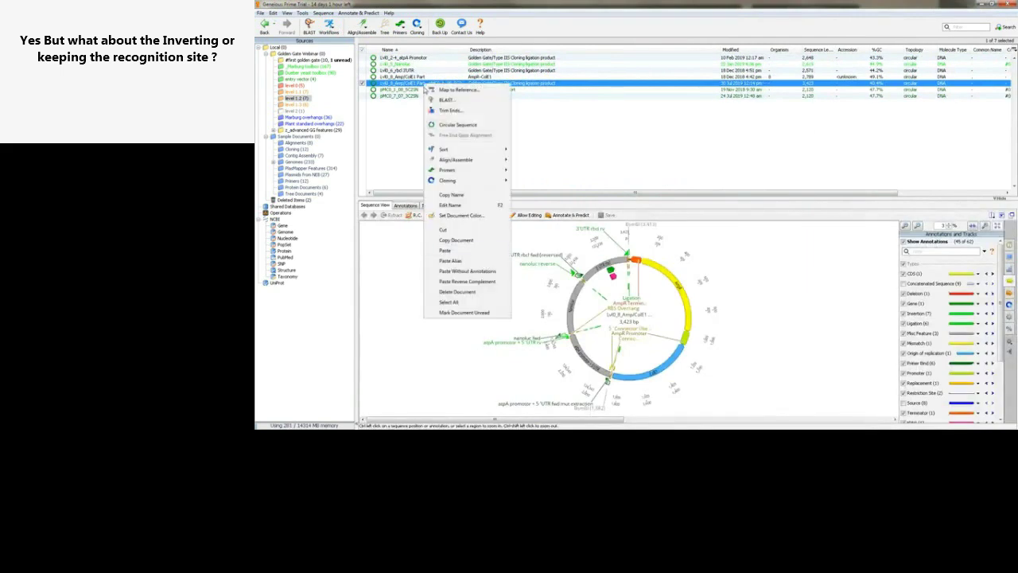
click(467, 205)
key(BackSpace)
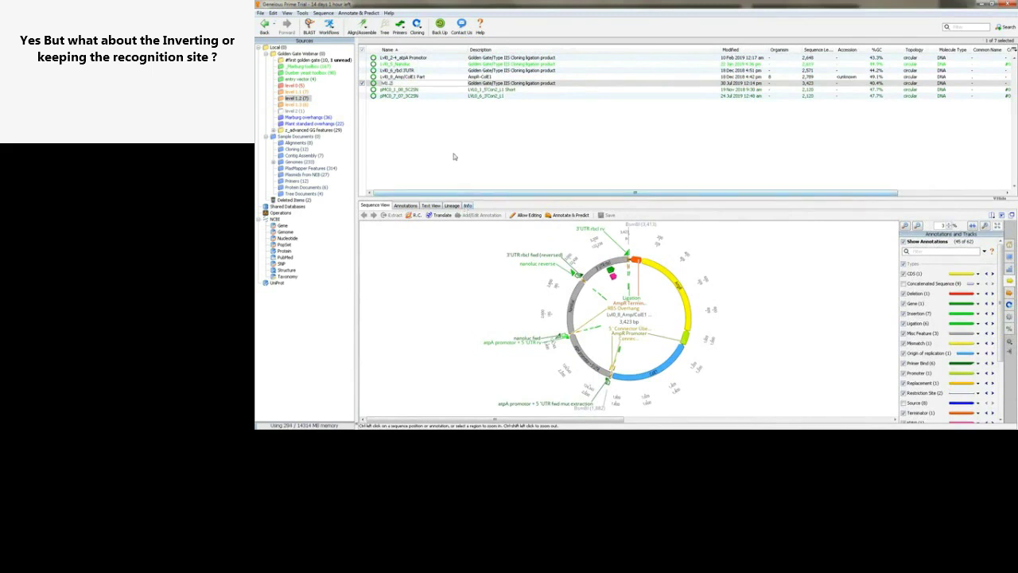
text(lvl1.2)
key(Return)
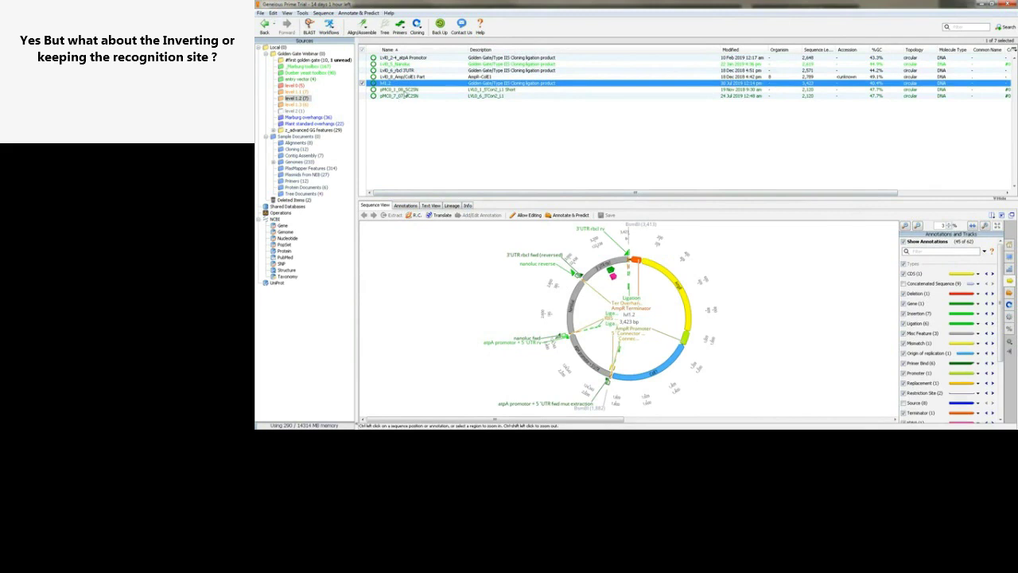
- Assemble all parts in the level 1.3 folder by Golden Gate/Type IIS cloning with enzyme BsaI and backbone Use Leftmost
click(307, 105)
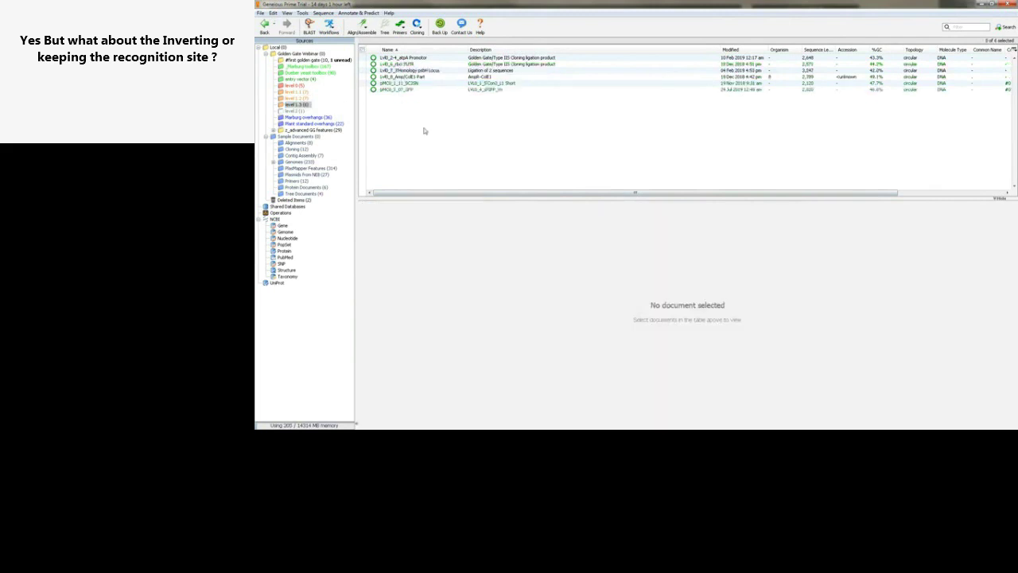
key(ctrl+a)
click(417, 24)
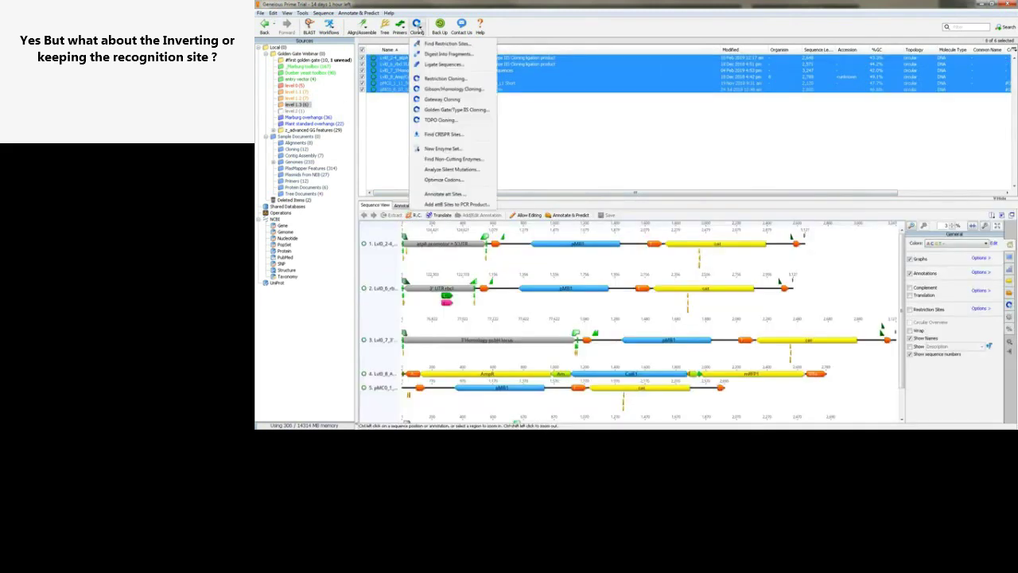
click(447, 110)
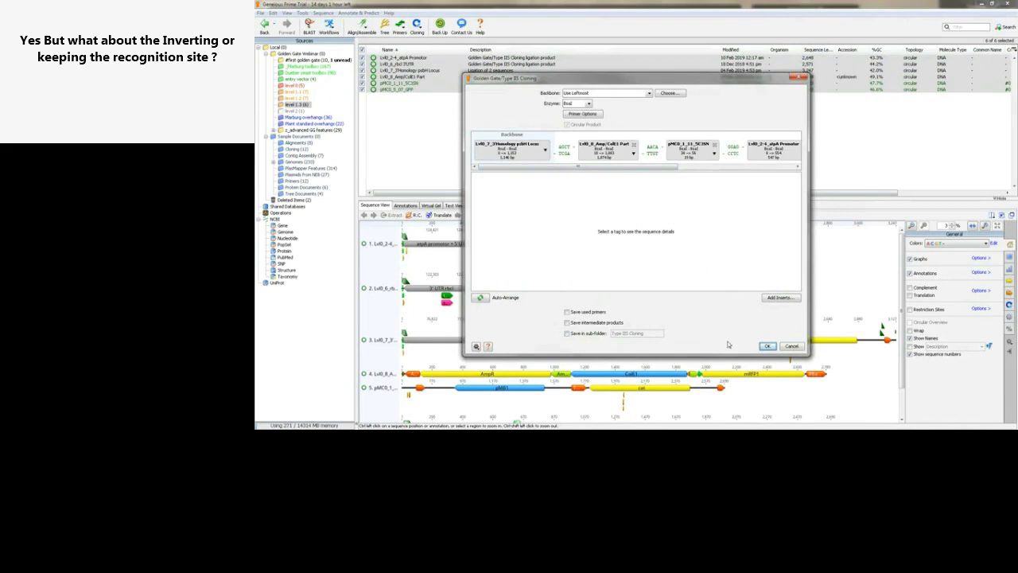
click(767, 346)
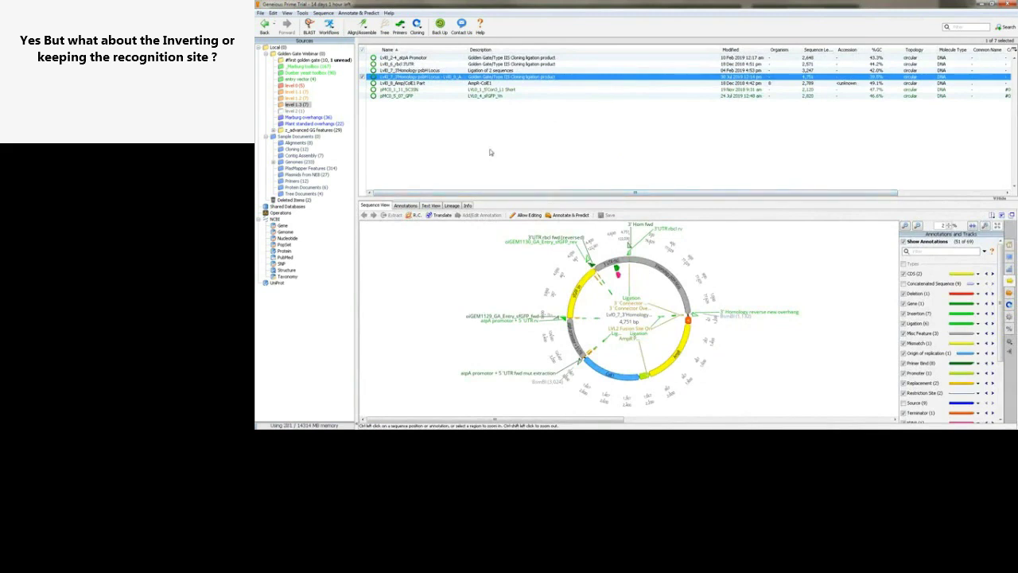
- Rename the ligation product in the level 1.3 folder as lvl 1.3
right_click(422, 78)
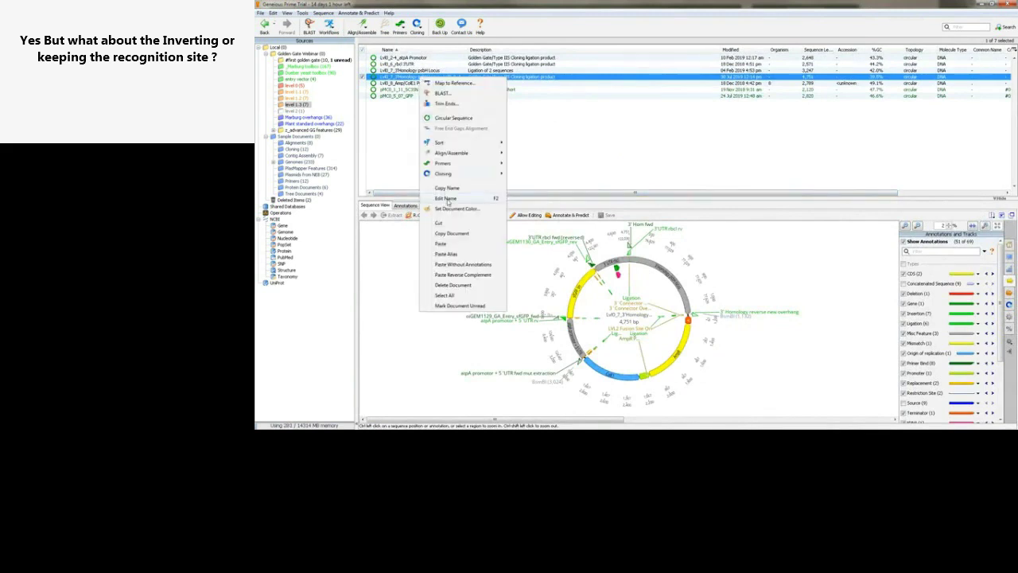
click(448, 199)
text(Lvl 1_3)
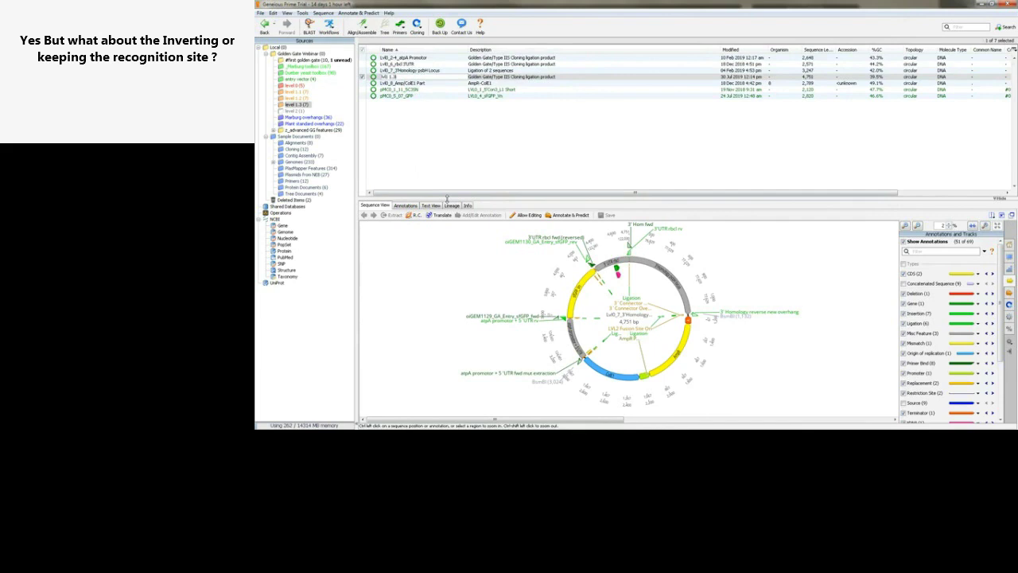
key(Return)
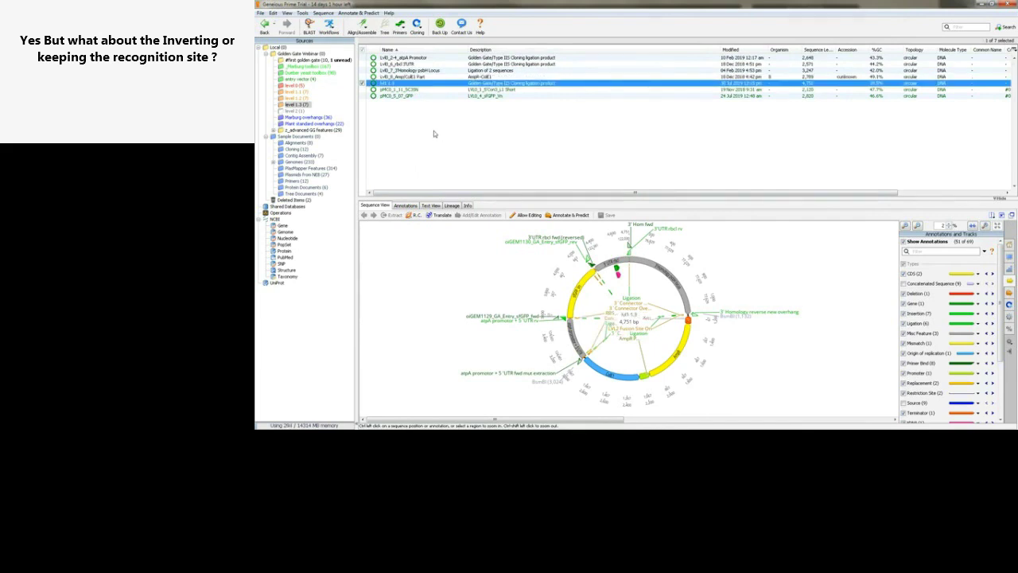
- Move the Lvl1.1, lvl1.2 and lvl 1.3 plasmids from their folders into the level 2 folder and open that folder
click(305, 92)
click(395, 90)
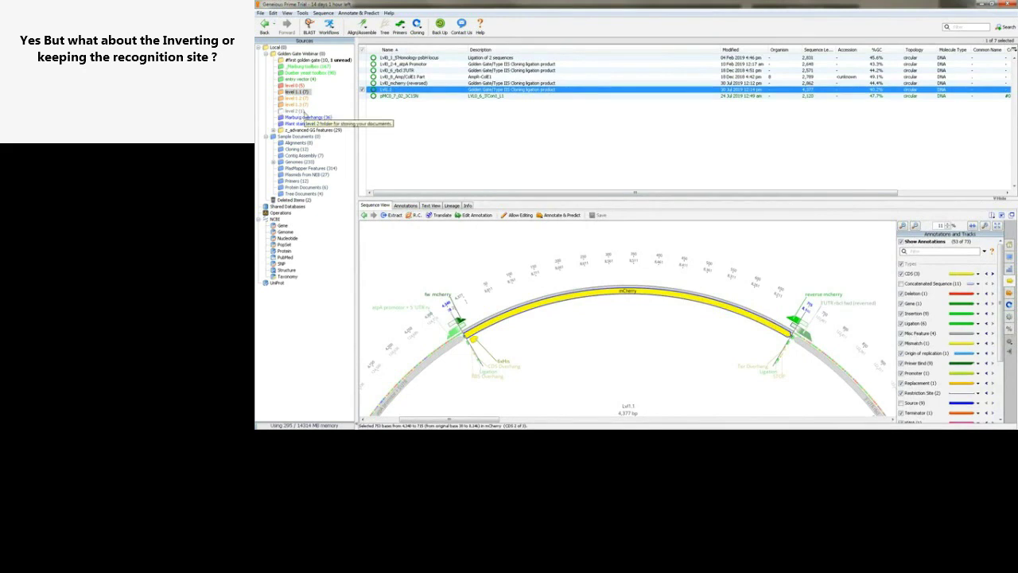
click(299, 112)
drag(303, 117, 299, 112)
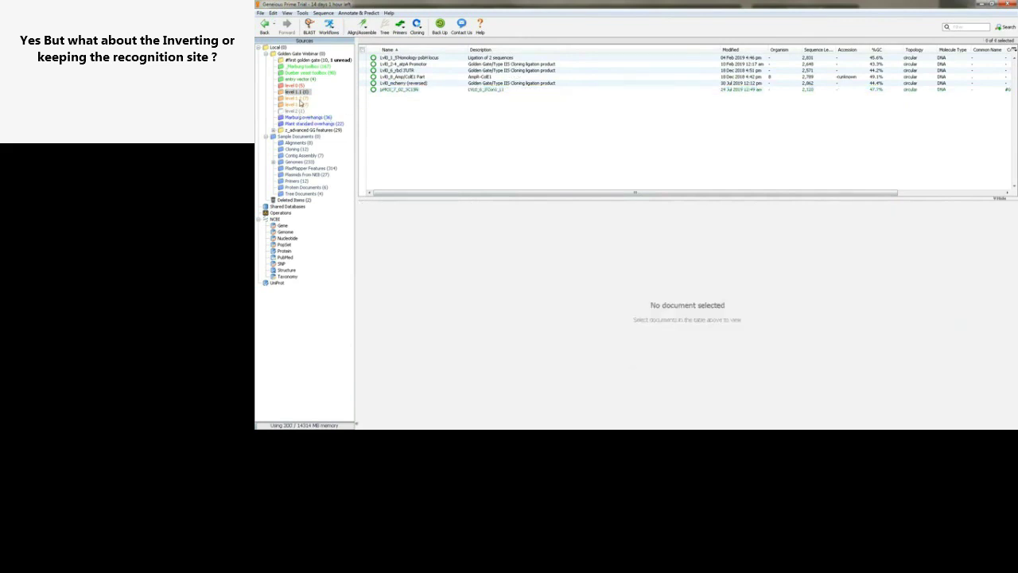
click(299, 98)
drag(387, 85, 305, 111)
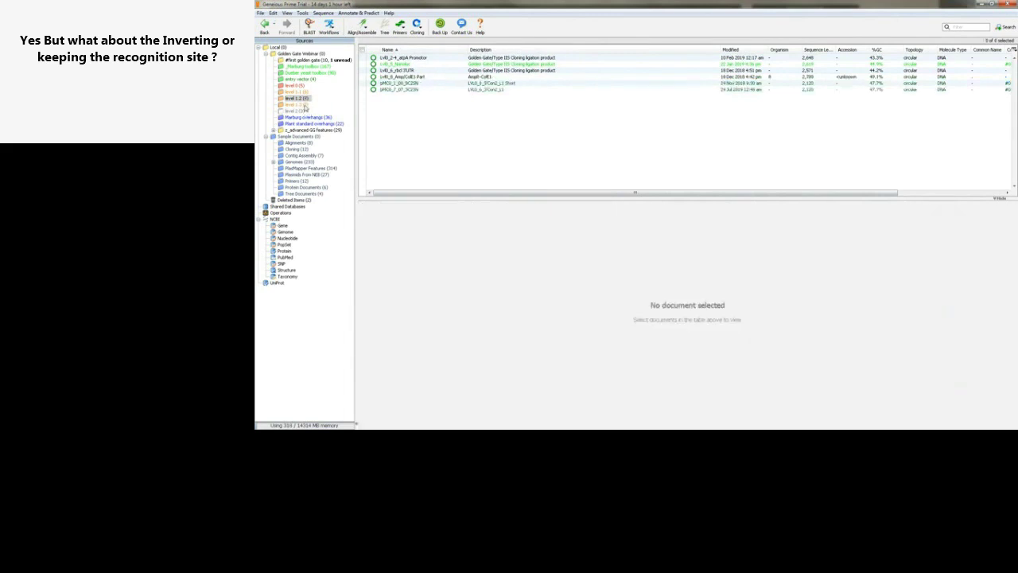
click(302, 105)
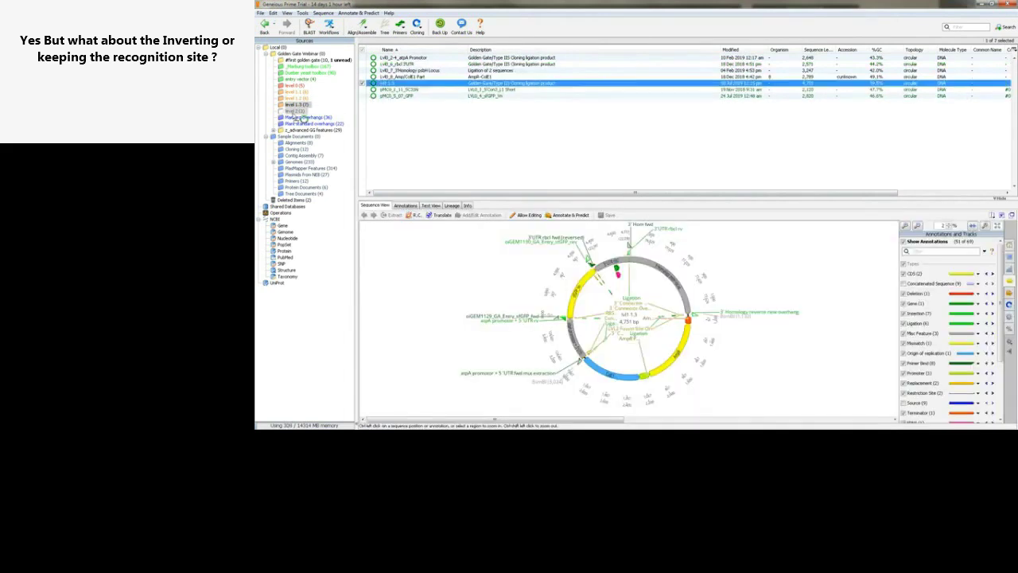
drag(307, 117, 298, 111)
click(296, 111)
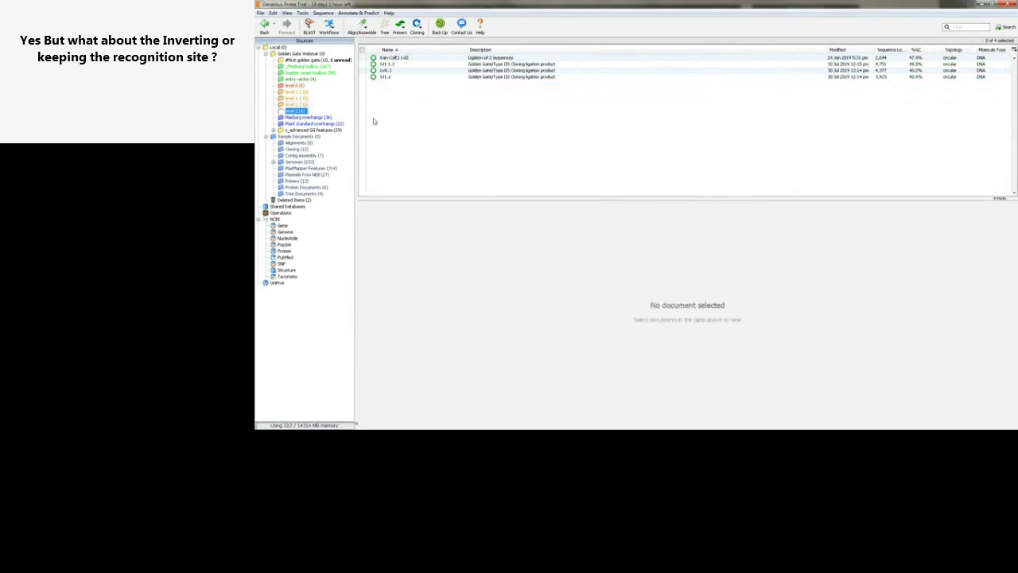
- Assemble the Kan-ColE1 Lvl2 part and the three level 1 plasmids by Golden Gate/Type IIS cloning with enzyme BsmBI and backbone Use Leftmost
click(412, 58)
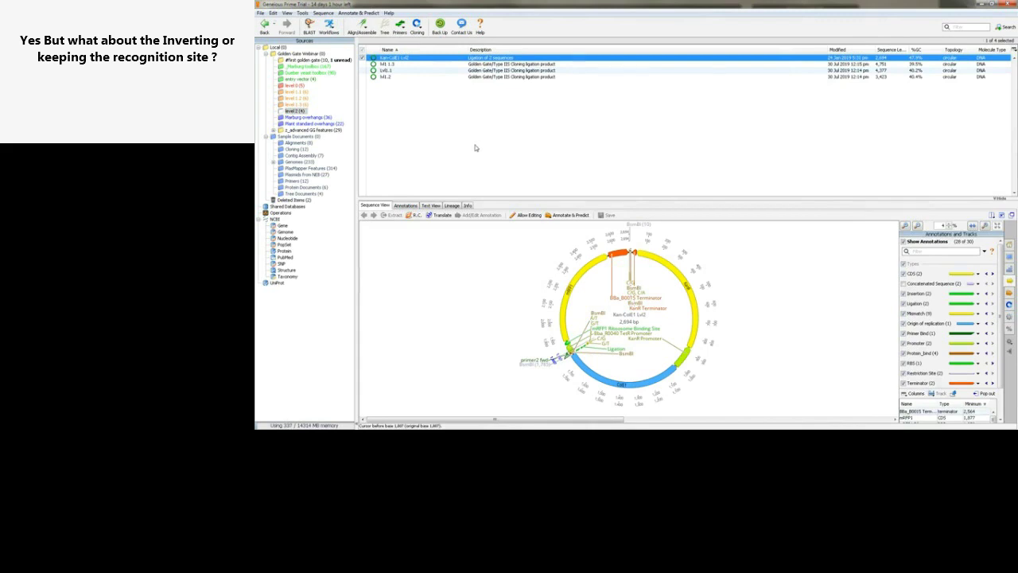
key(ctrl+a)
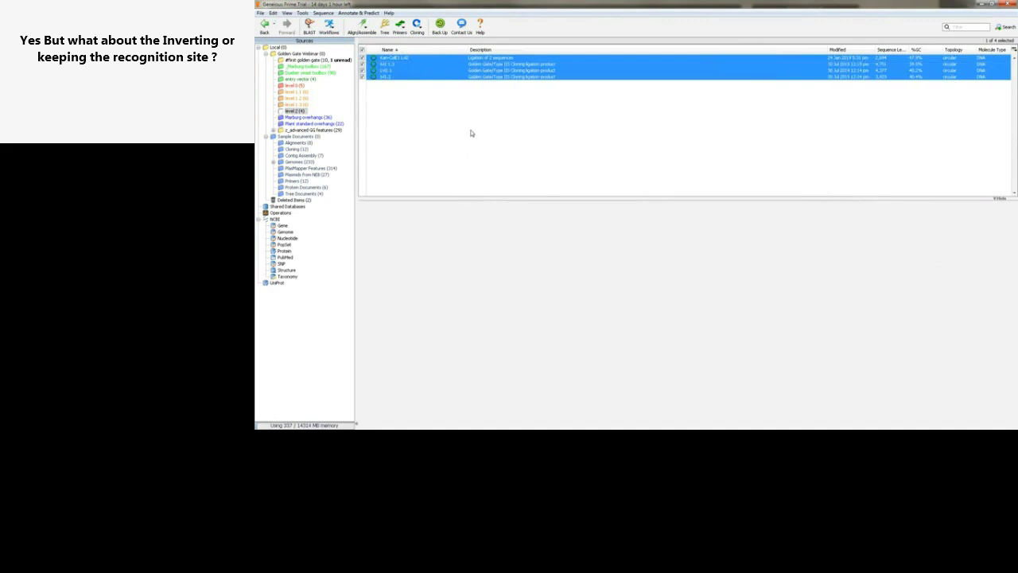
click(416, 26)
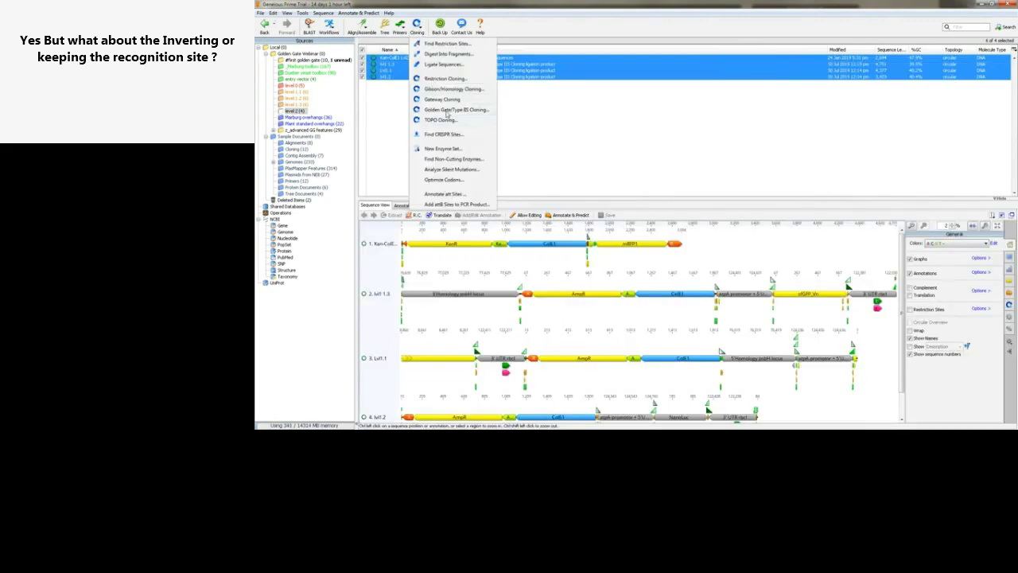
click(449, 110)
click(591, 104)
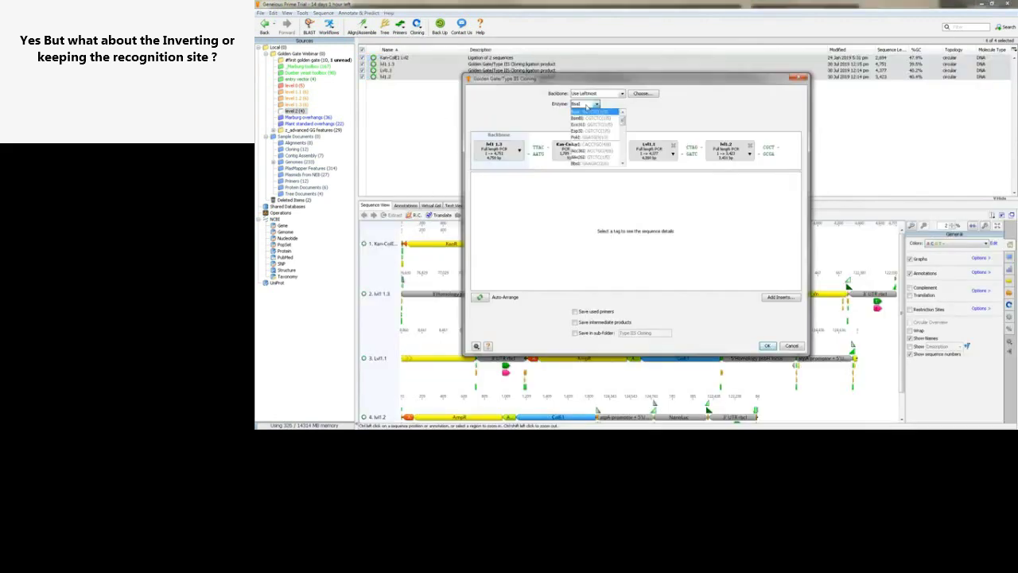
click(589, 120)
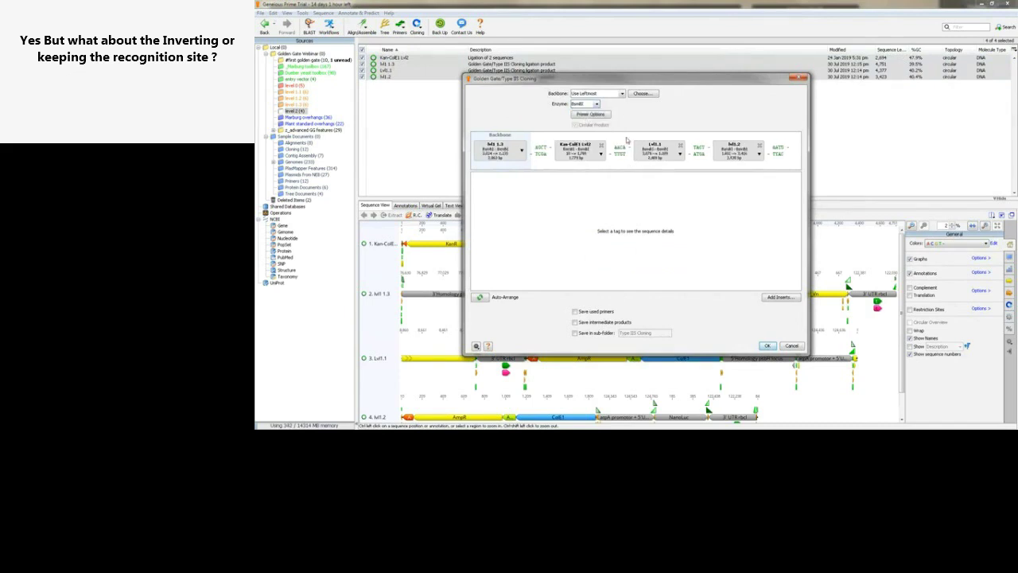
click(769, 346)
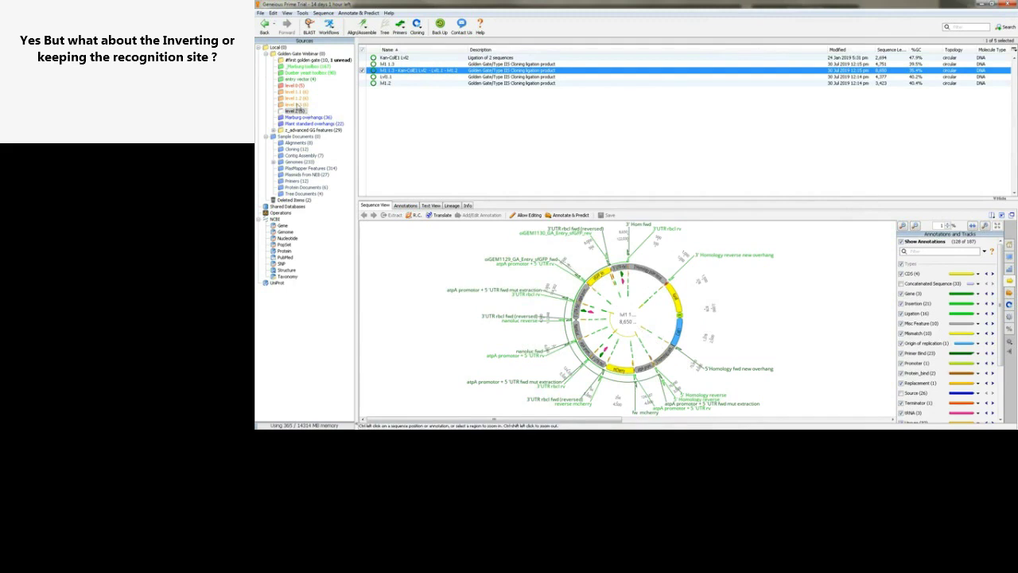
- Examine the BsaI and BsmBI sites and connector overhangs of the pMC0_1_11 connector part in the level 1.3 folder
click(297, 105)
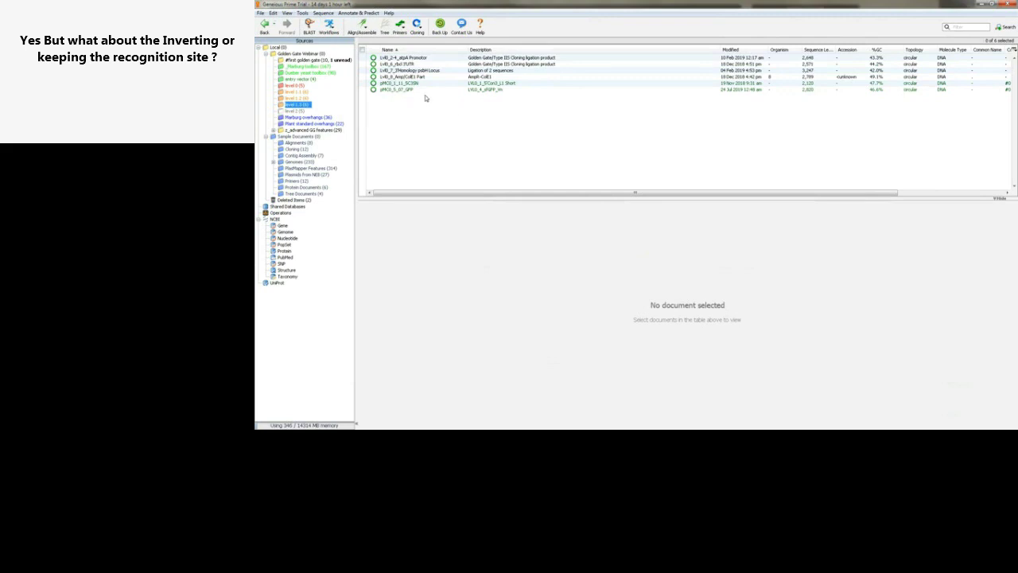
click(425, 84)
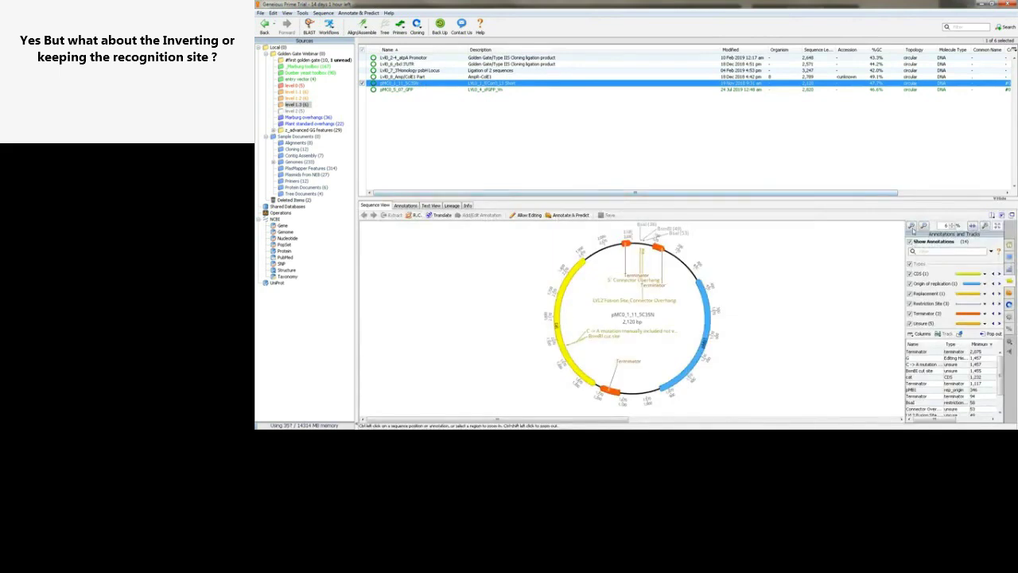
click(910, 228)
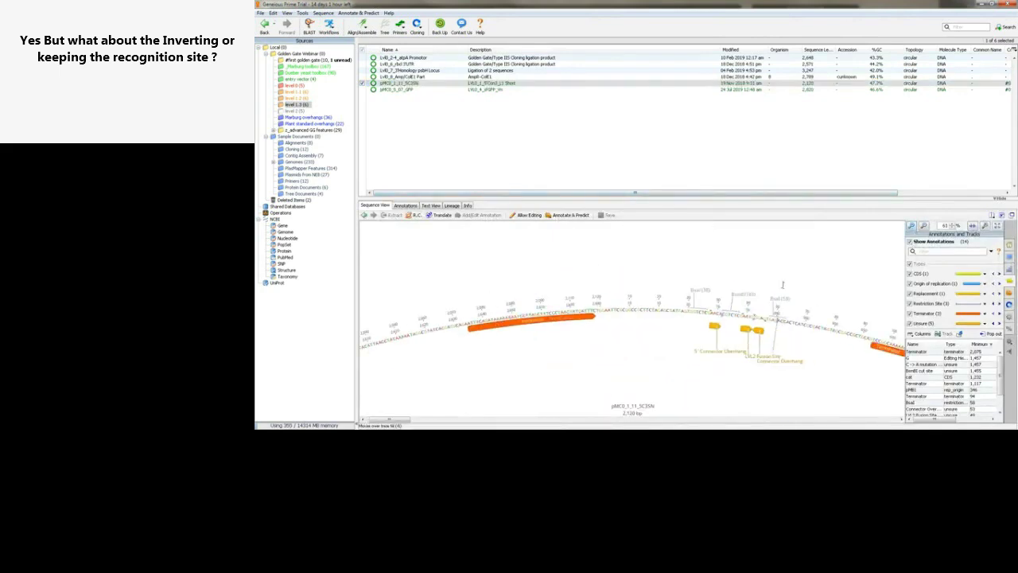
scroll(782, 284, down, 3)
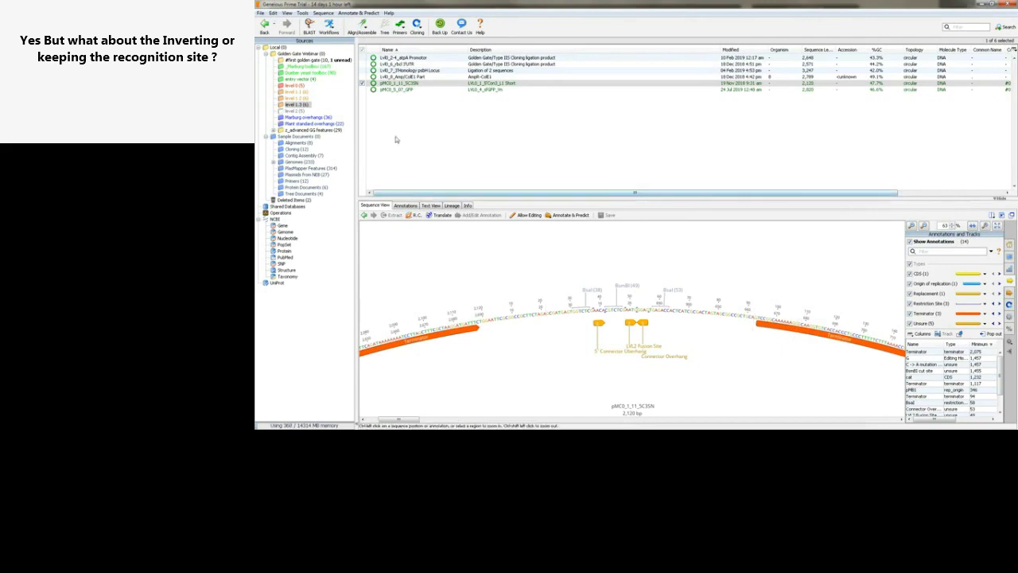
- Examine the BsmBI and BsaI sites and the LVL2 Fusion Site of the pMC0_1_08_5C25N connector in the level 1.2 folder
click(300, 92)
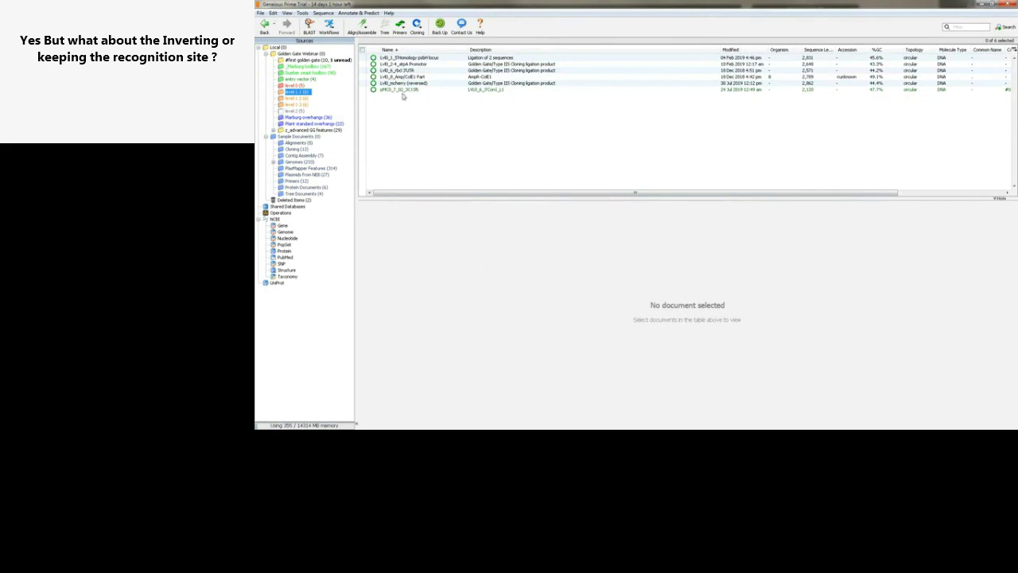
click(305, 98)
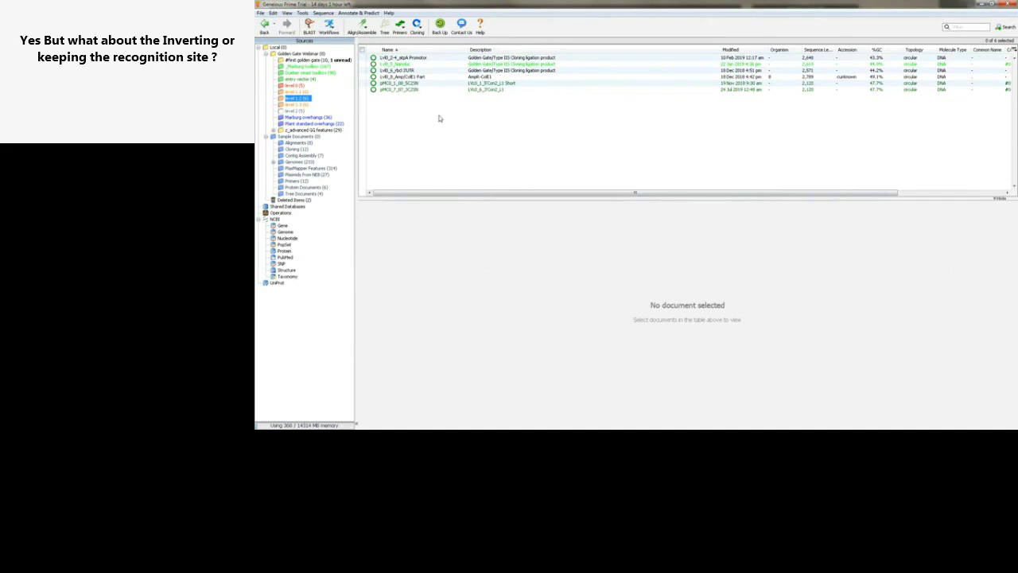
click(416, 83)
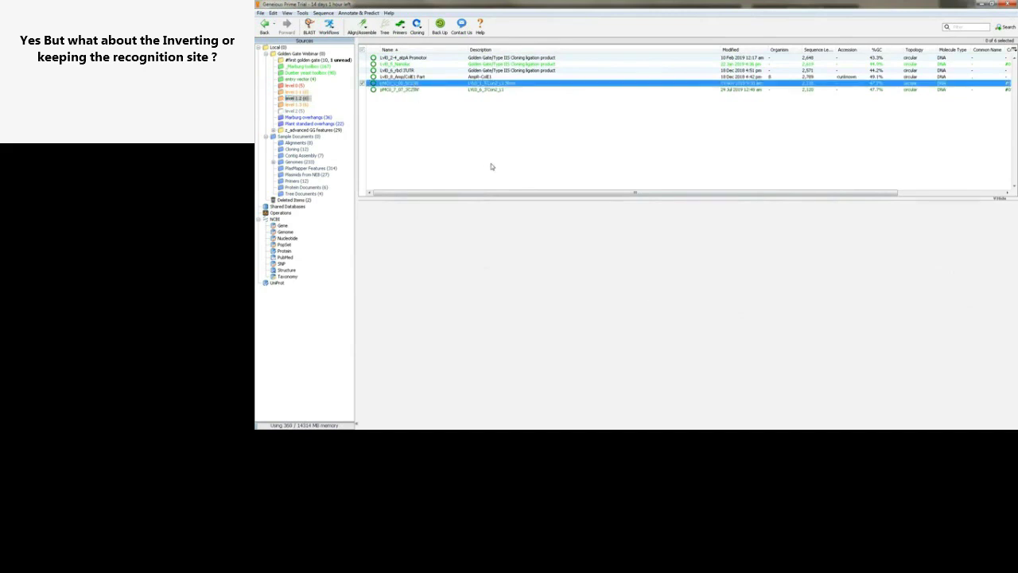
click(912, 227)
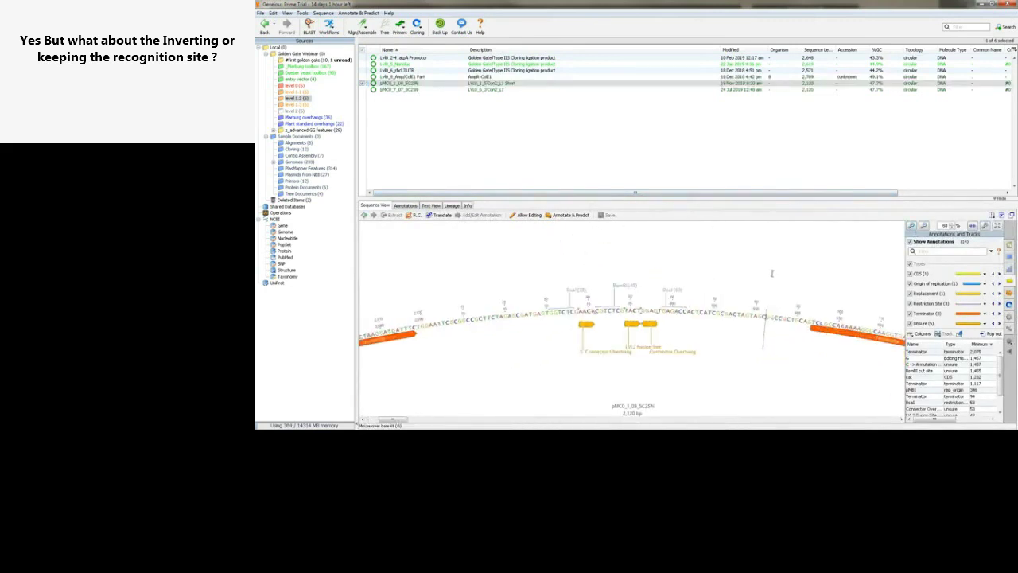
click(594, 294)
click(912, 227)
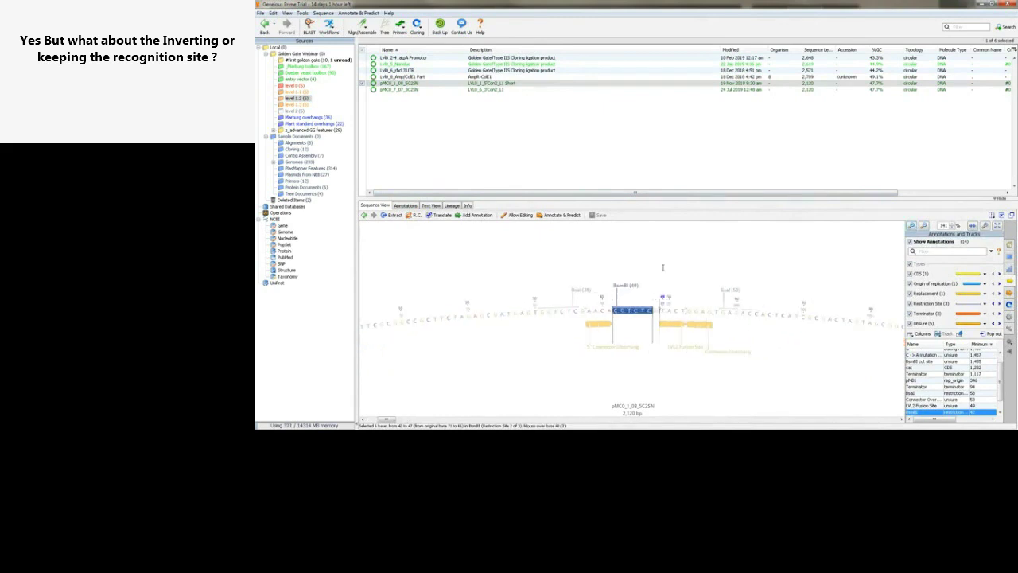
click(663, 268)
click(686, 316)
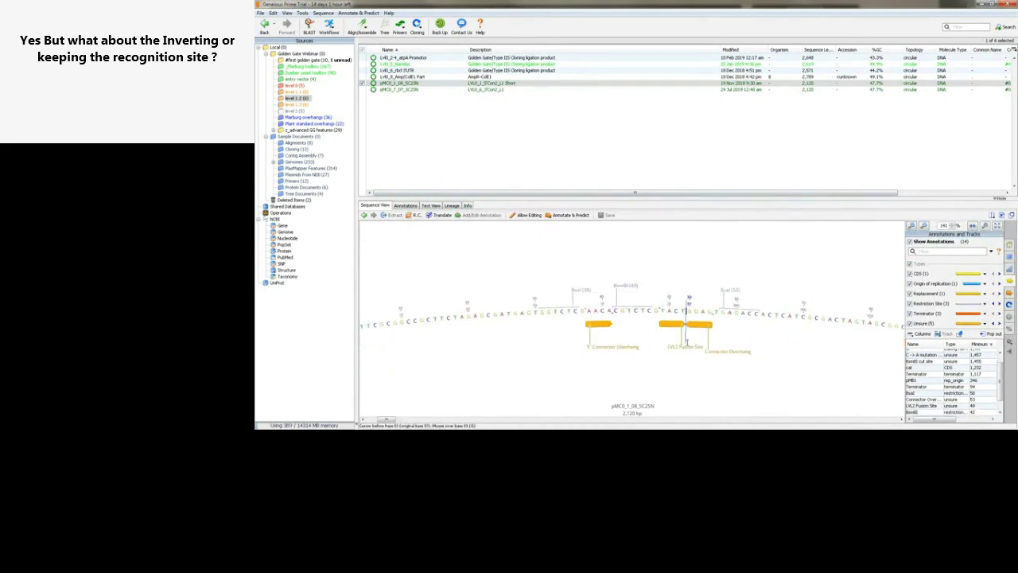
click(672, 324)
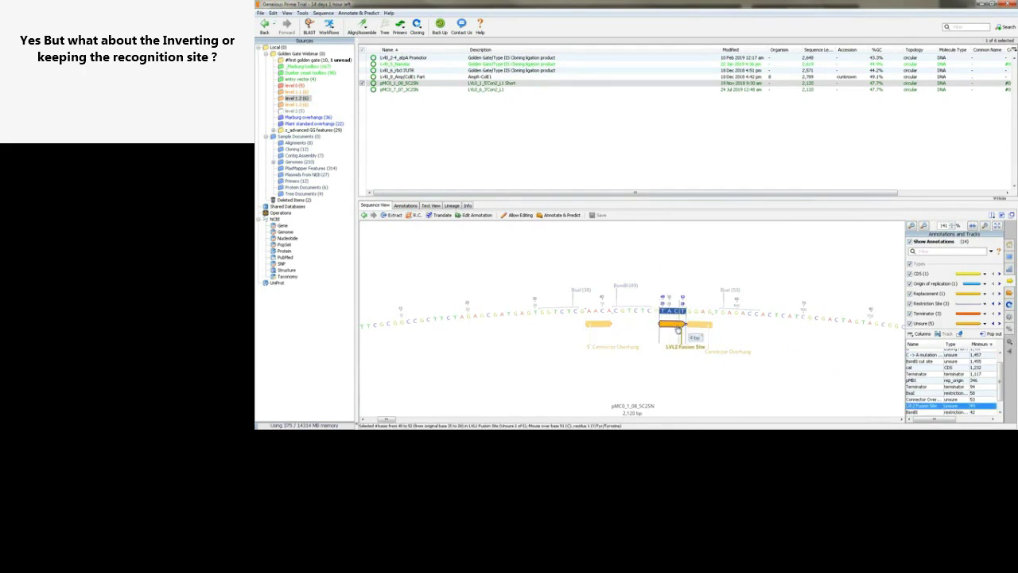
click(745, 271)
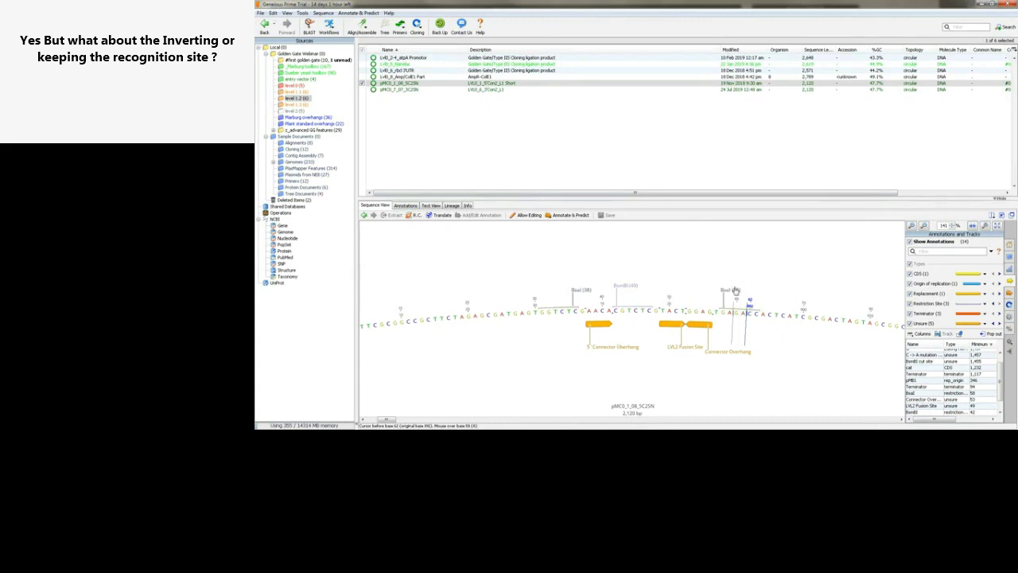
mouse_move(736, 291)
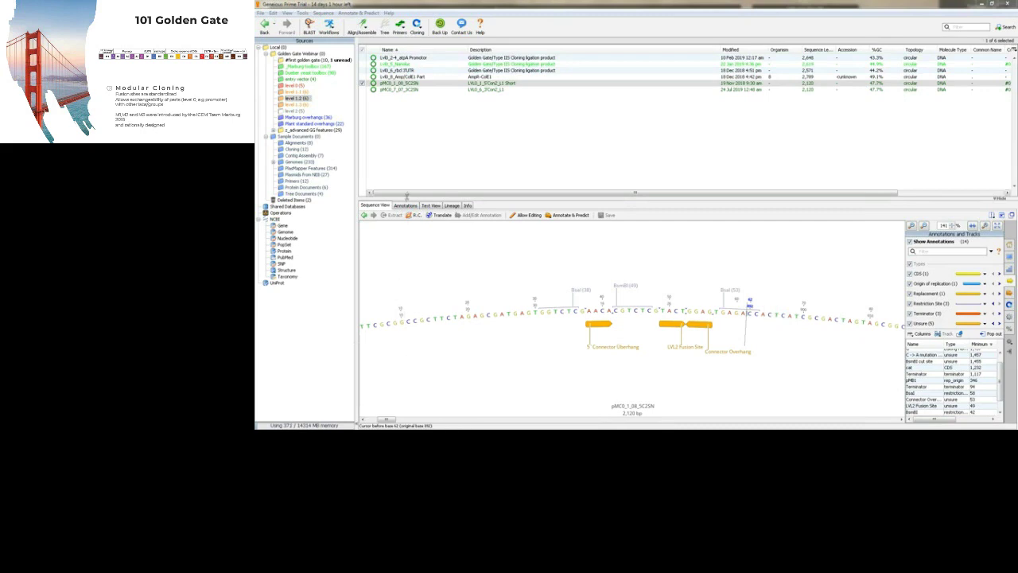
click(401, 157)
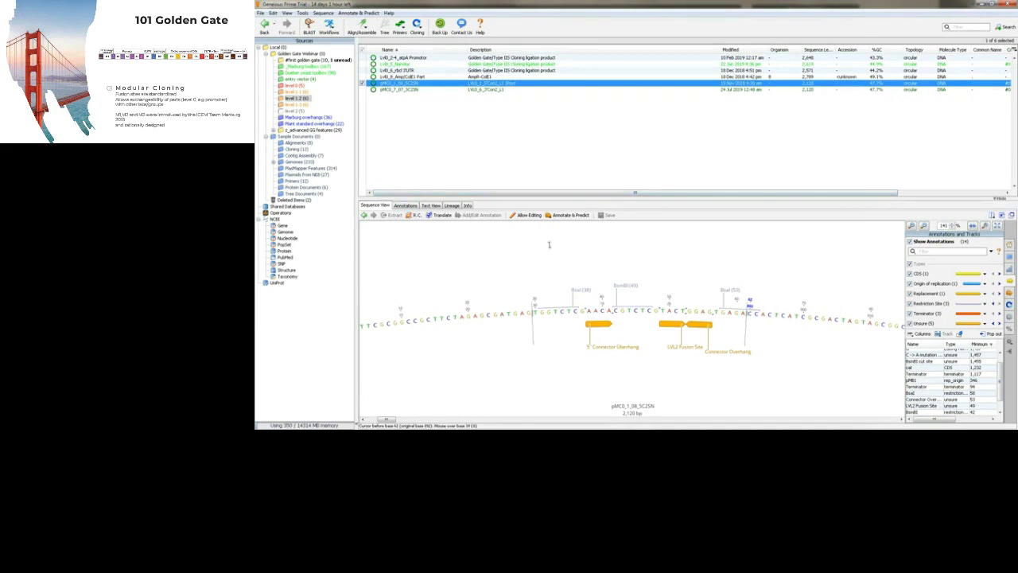
click(625, 285)
click(764, 314)
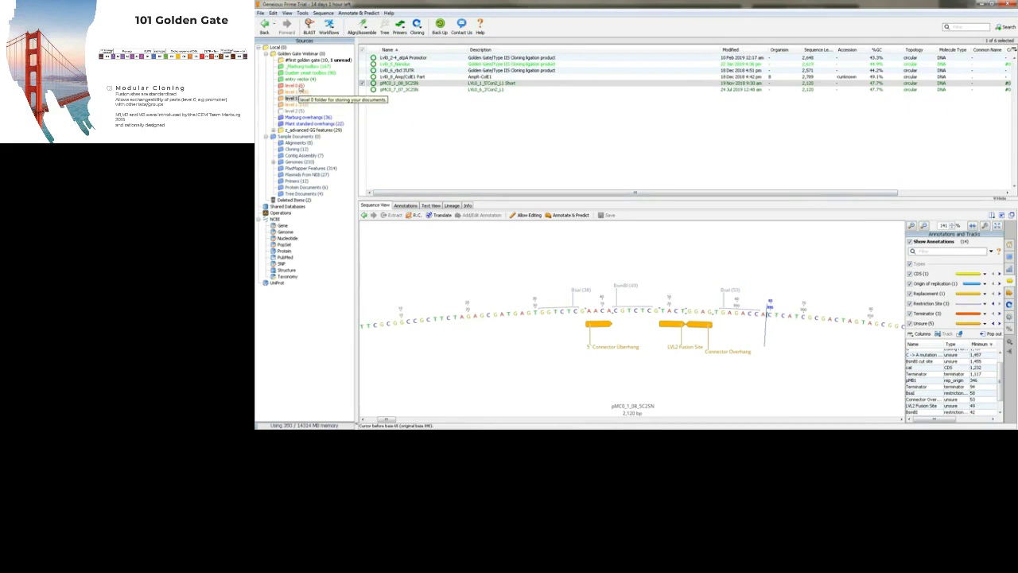
- Review the contents of the level 0 and level 1.1 folders and return to the level 2 folder
click(300, 87)
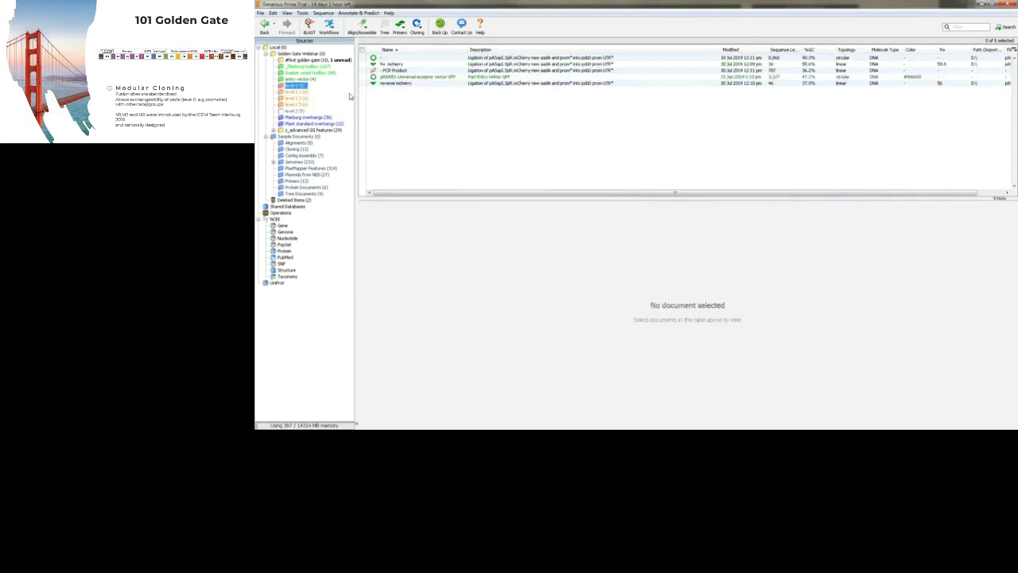
click(301, 92)
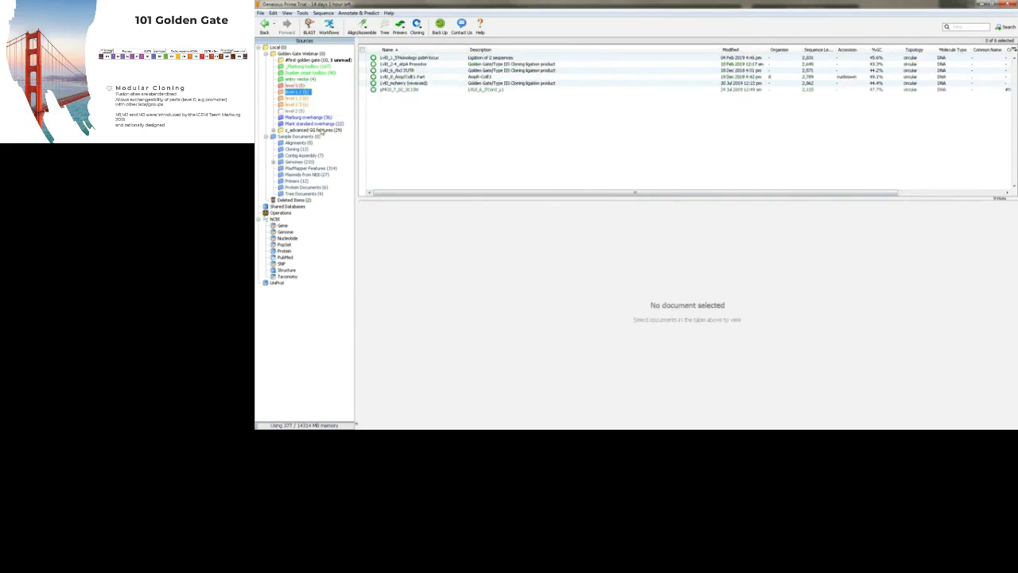
click(301, 111)
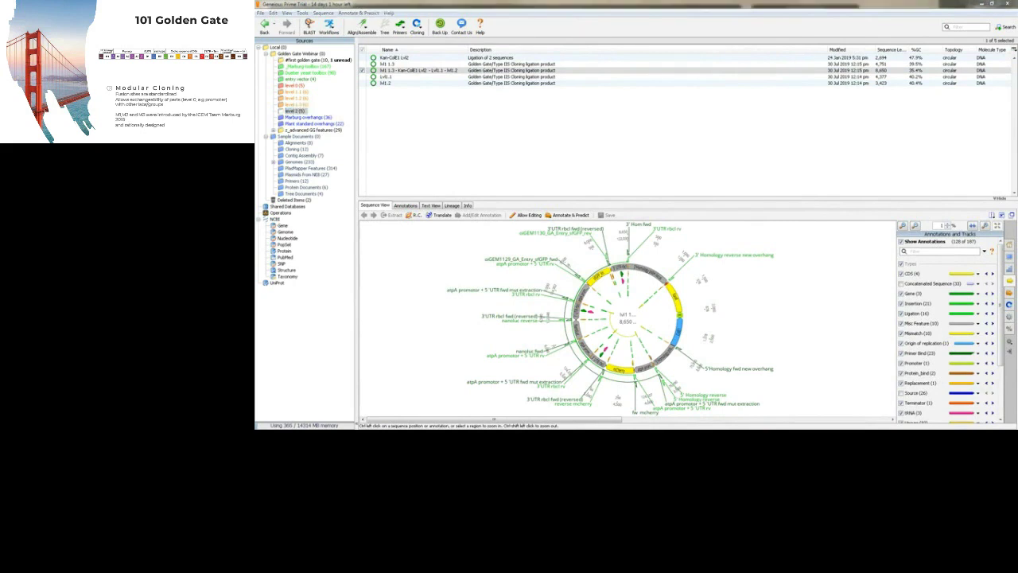
- Switch to the Doulix web page, dismiss the extension notice, and review the BioBrick type IIS subcloning form and fusion site table
key(alt+Tab)
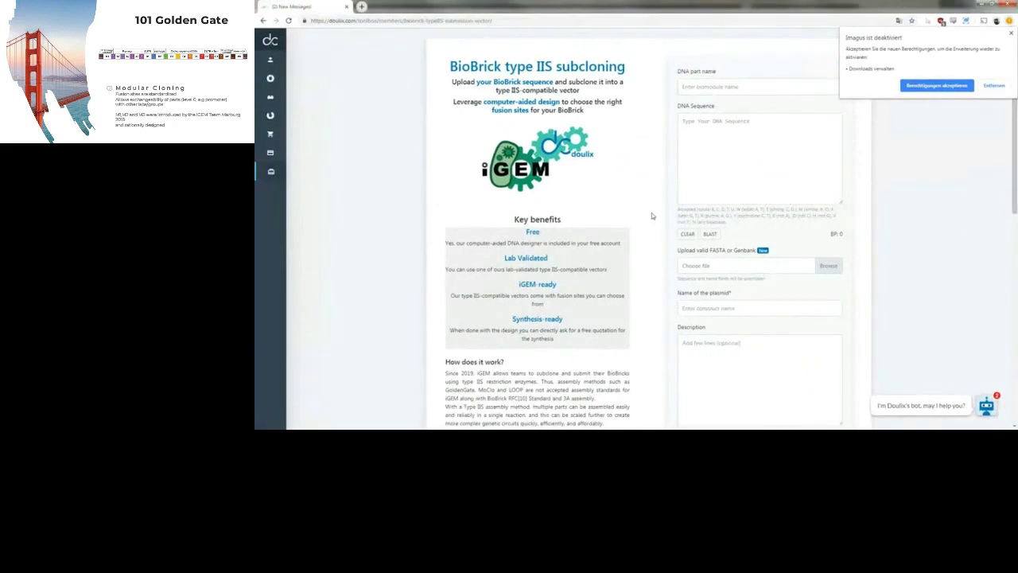
click(1011, 33)
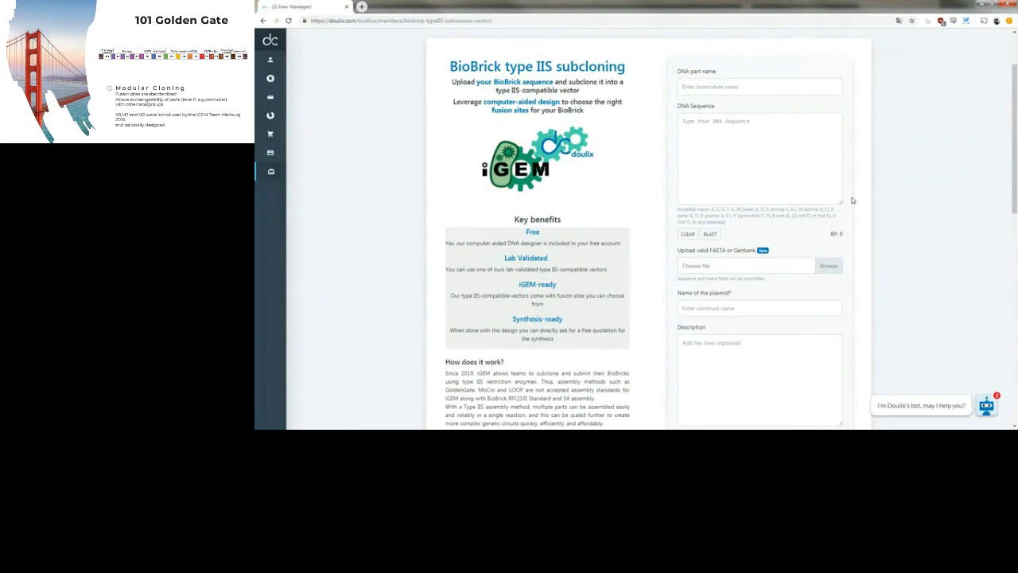
scroll(852, 200, down, 1)
scroll(852, 200, up, 2)
scroll(847, 208, down, 3)
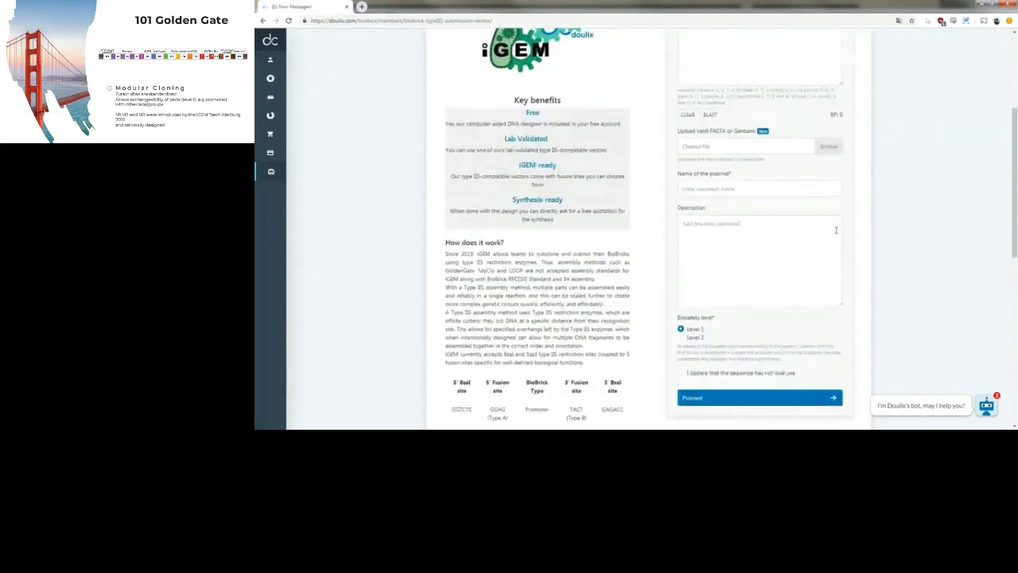
scroll(835, 231, down, 4)
scroll(836, 236, down, 1)
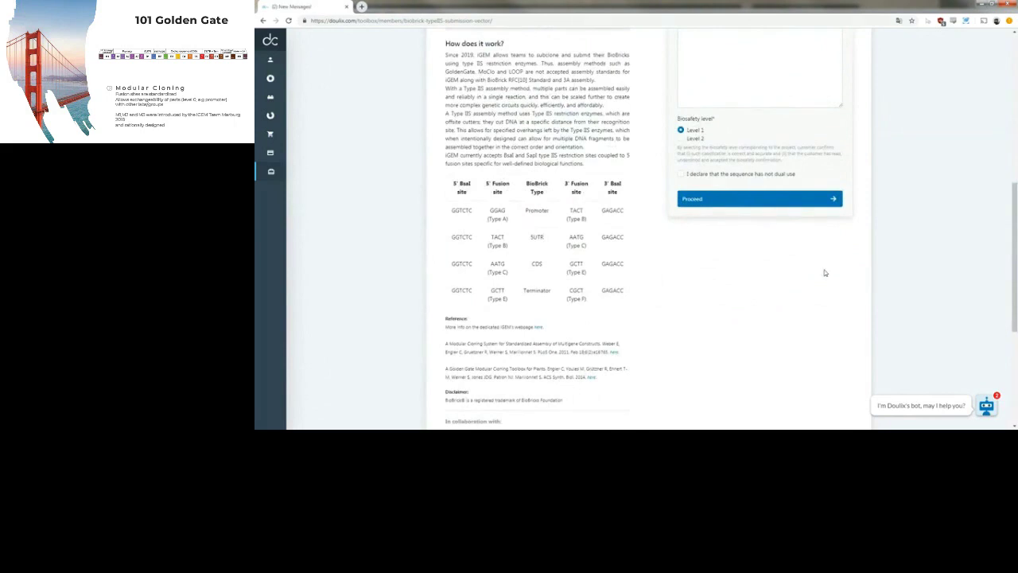
scroll(825, 272, down, 6)
scroll(825, 273, up, 10)
scroll(824, 269, up, 4)
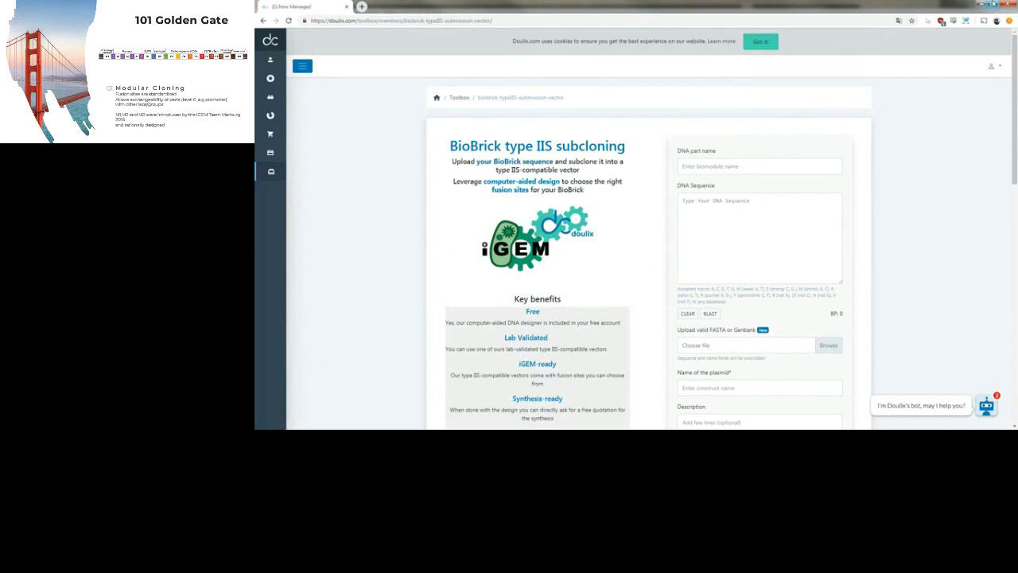
click(981, 4)
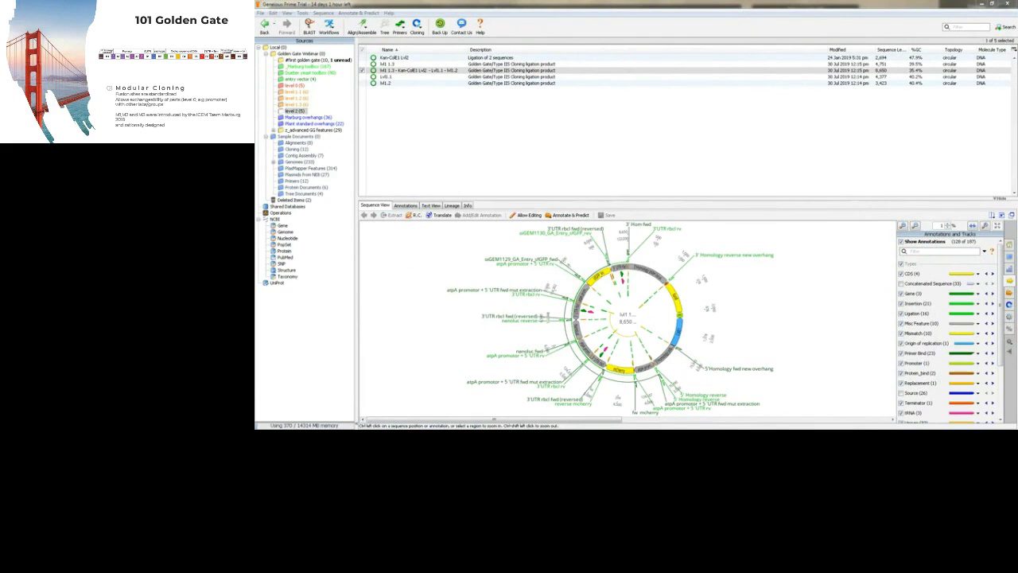
- Switch to Benchling, dismiss the message over pYTK003, and start a new Golden Gate assembly
drag(254, 137, 661, 29)
double_click(660, 30)
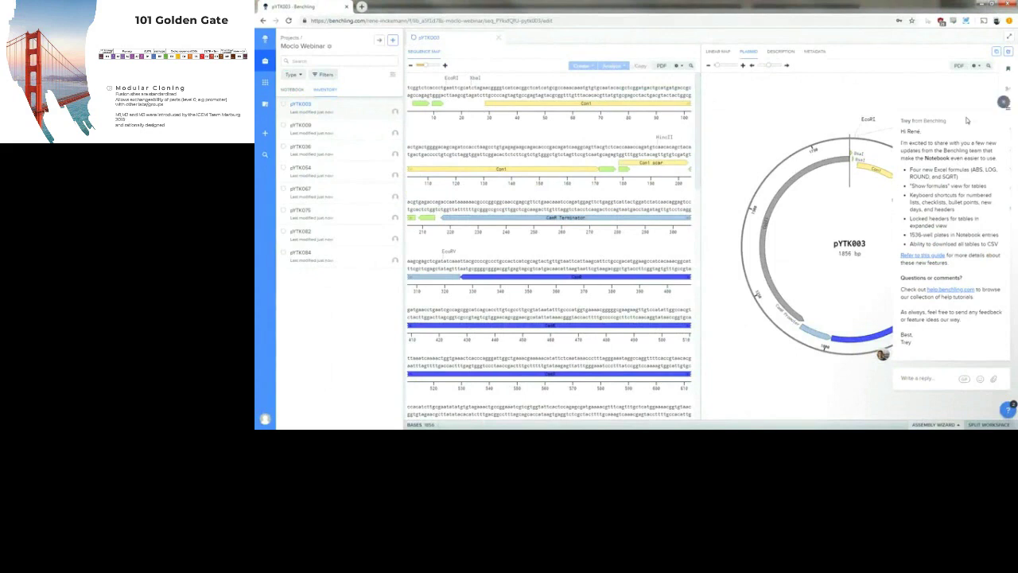
click(1004, 101)
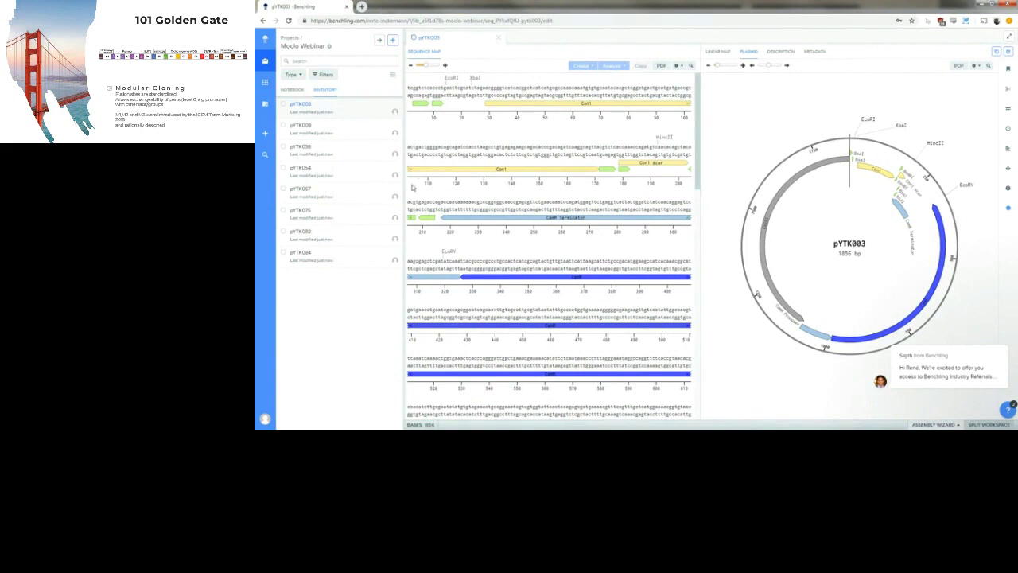
click(942, 425)
click(954, 414)
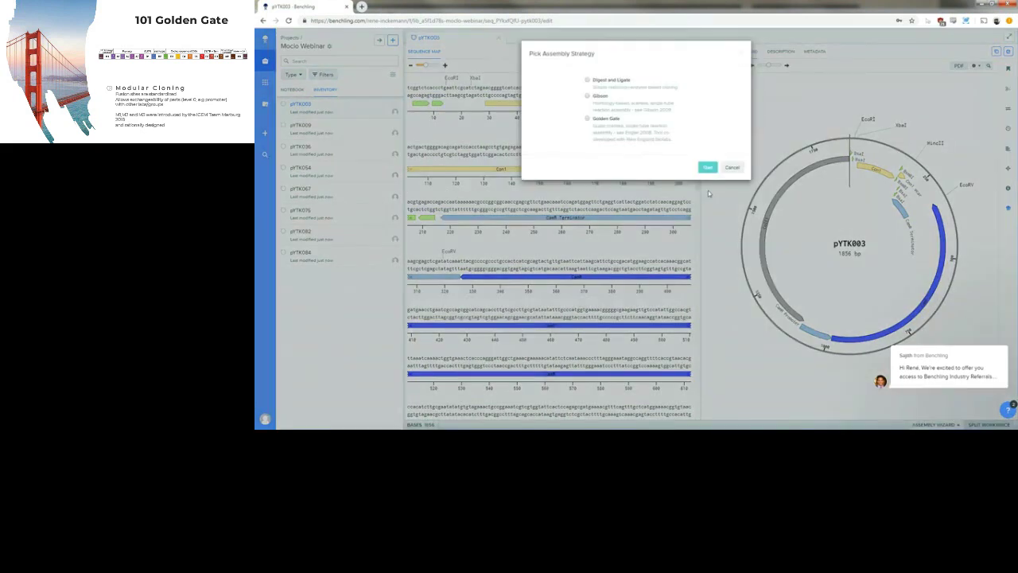
click(602, 121)
click(707, 167)
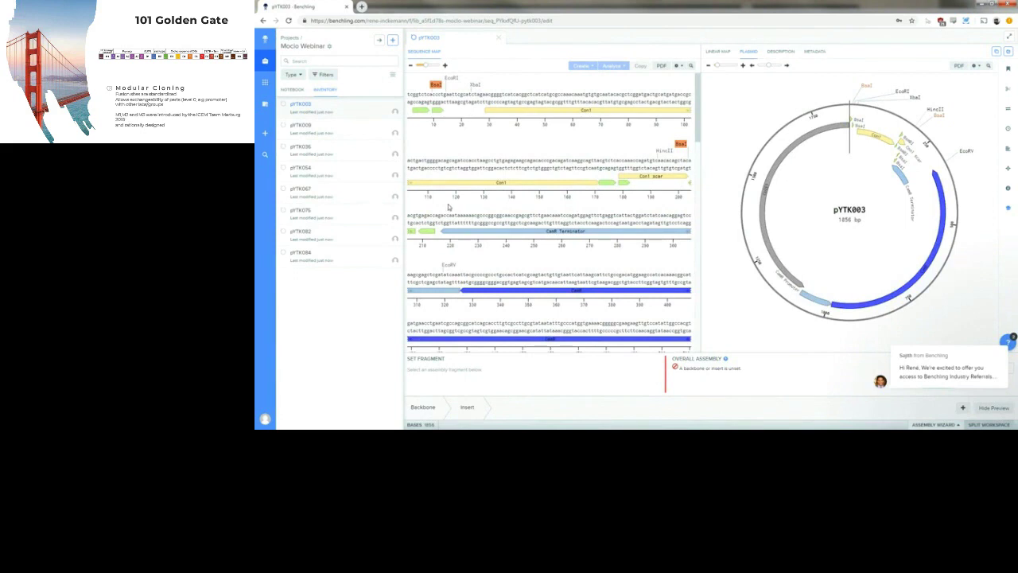
- Look through the pYTK003 sequence map and its highlighted BsaI sites in the assembly view
scroll(448, 206, down, 1)
scroll(448, 207, up, 1)
scroll(449, 207, down, 15)
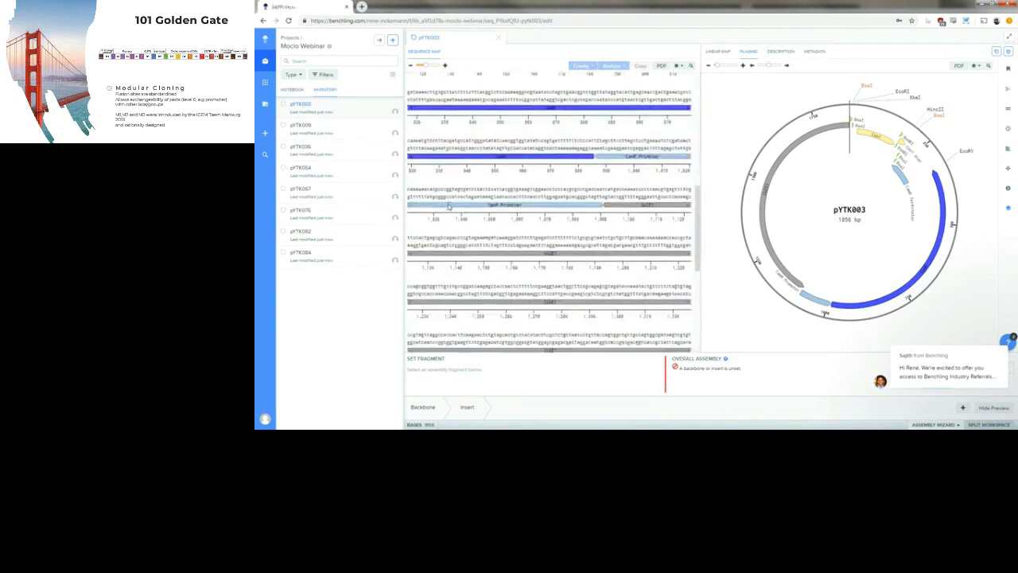
scroll(449, 207, up, 15)
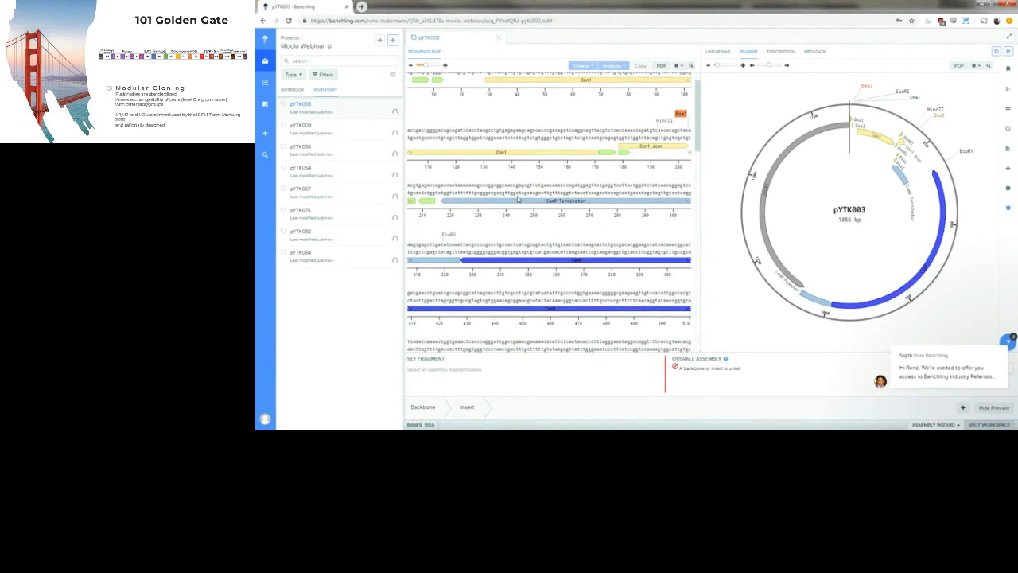
scroll(547, 205, up, 1)
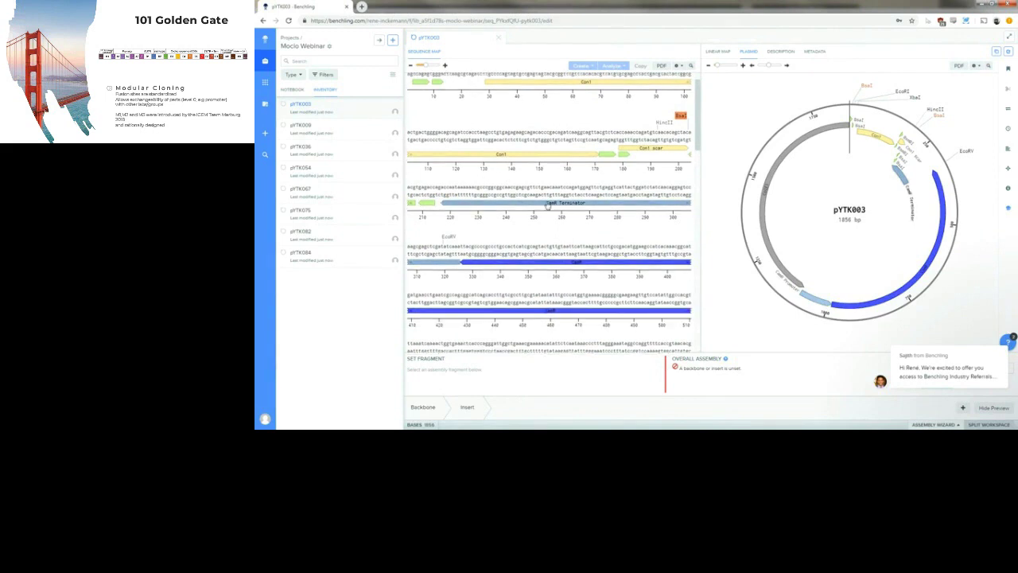
scroll(547, 205, up, 2)
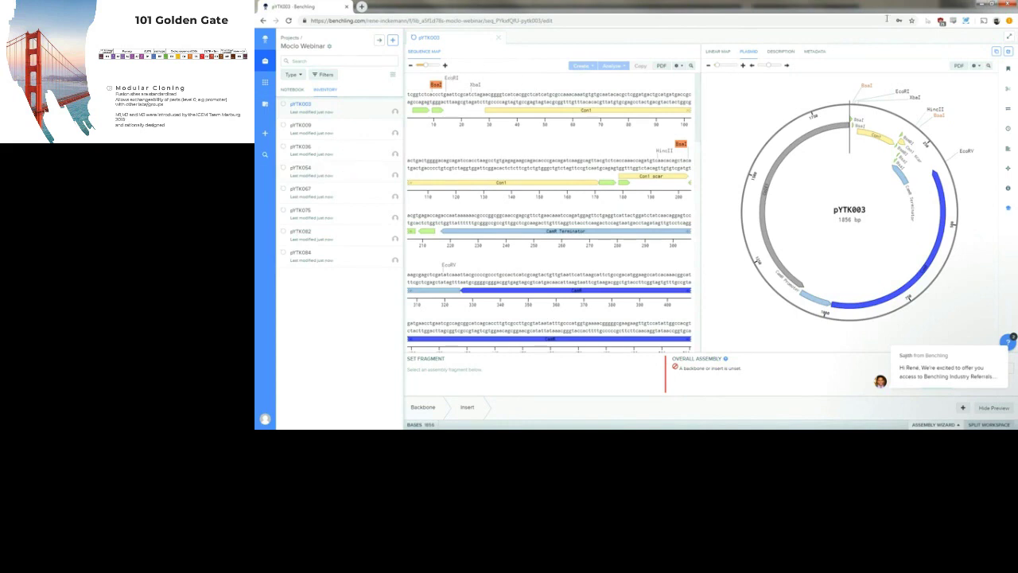
- Switch back to Geneious Prime and inspect the overhangs and ligation junctions around the 3'UTR in the combined level 2 plasmid
key(alt+Tab)
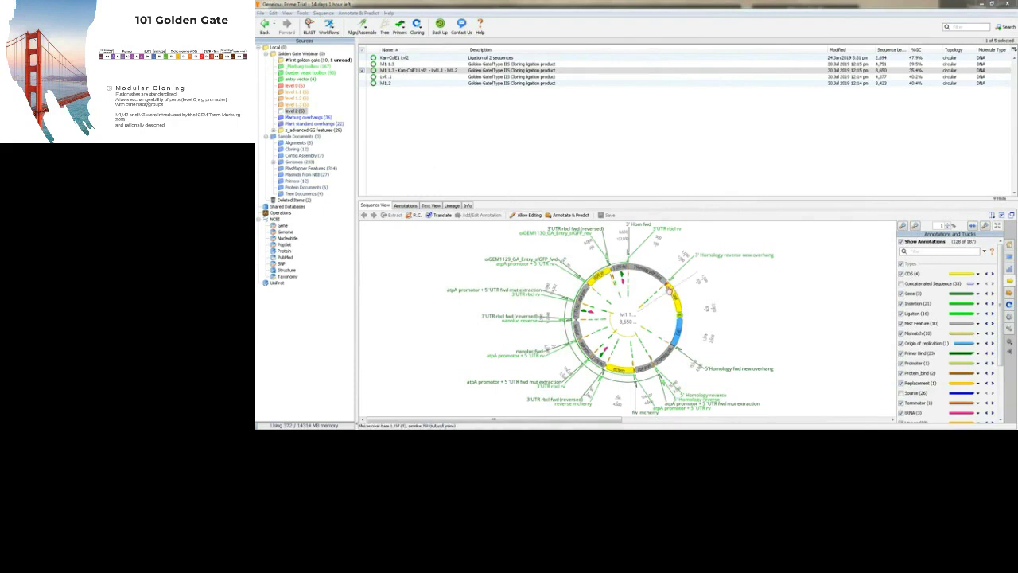
click(902, 228)
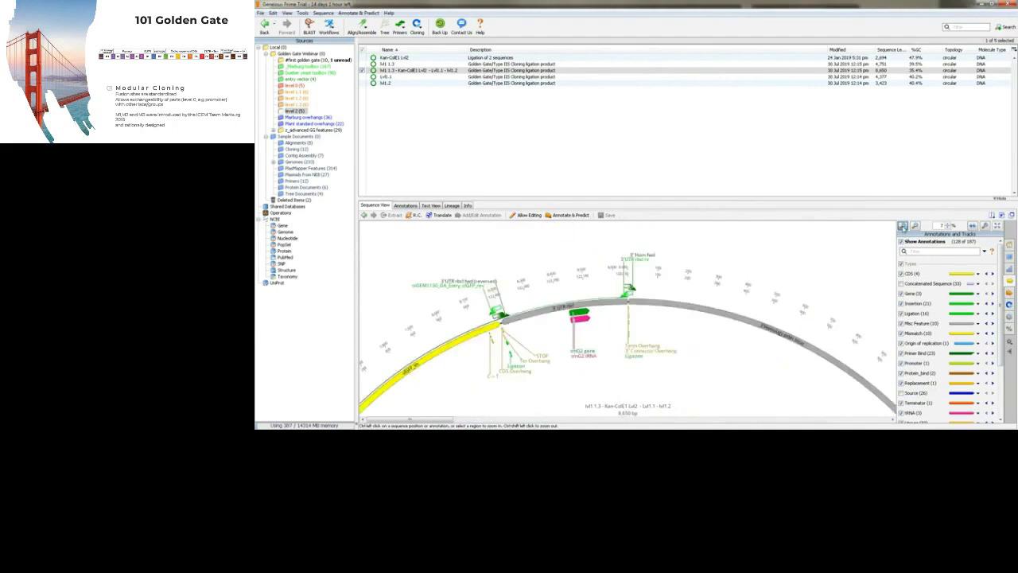
click(902, 227)
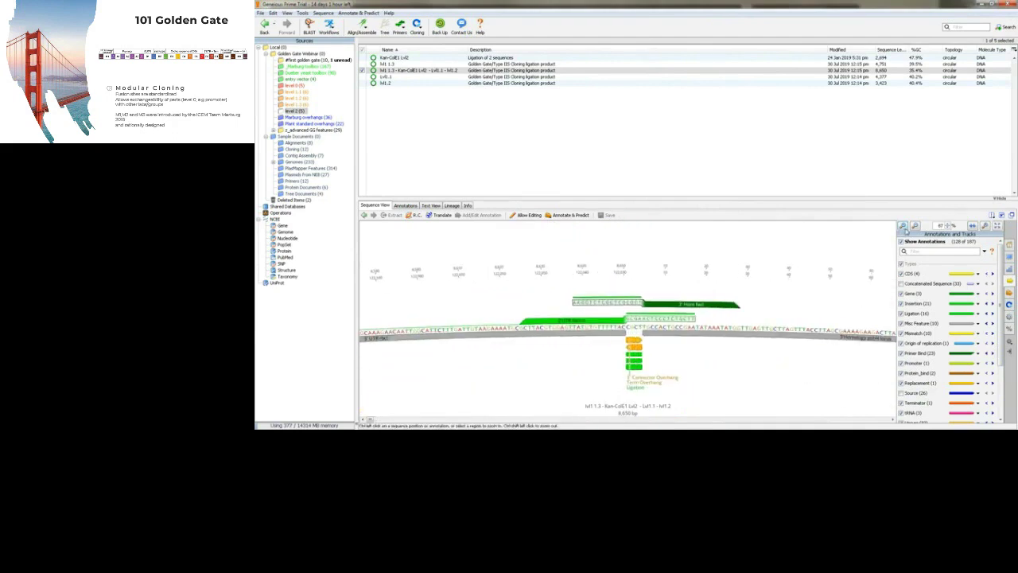
scroll(818, 299, down, 10)
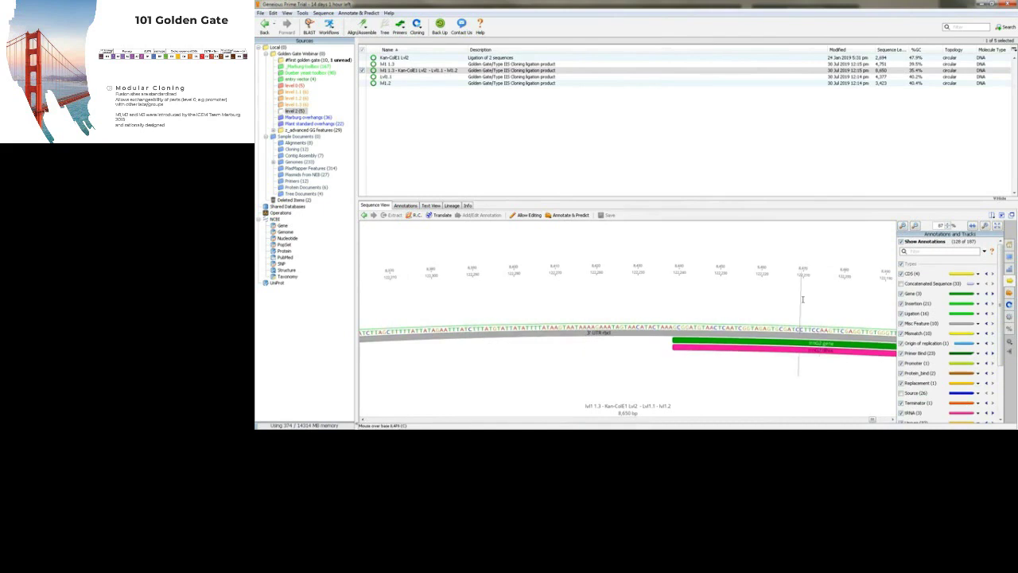
scroll(820, 296, up, 10)
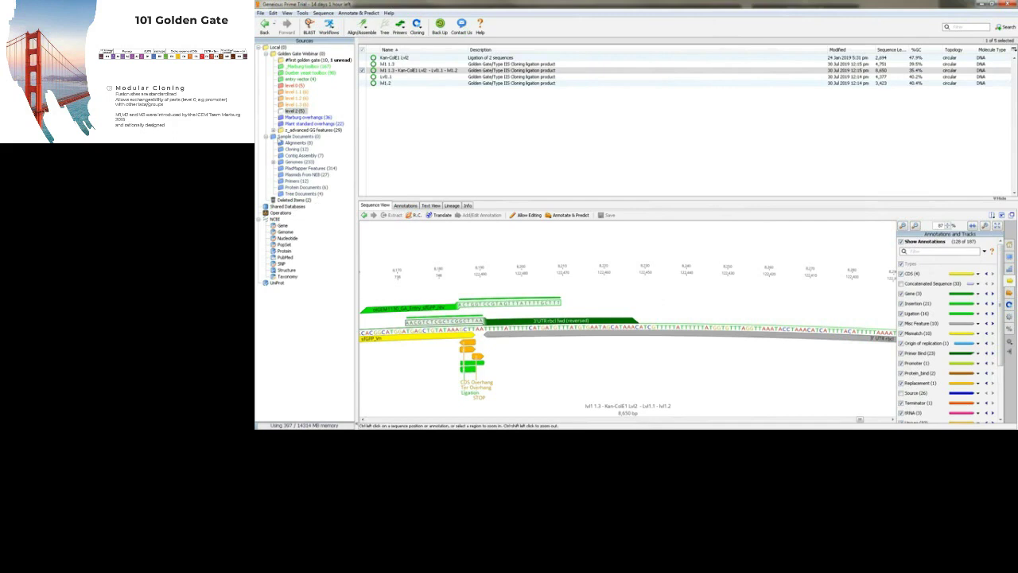
- Expand the z_advanced GG features folder and open its Spaceholders subfolder
click(273, 132)
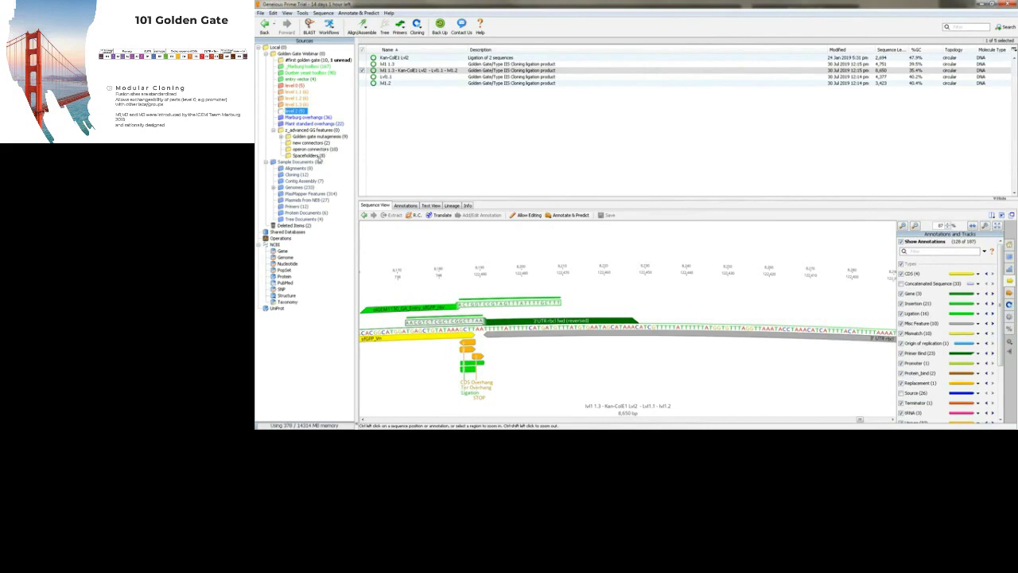
click(319, 157)
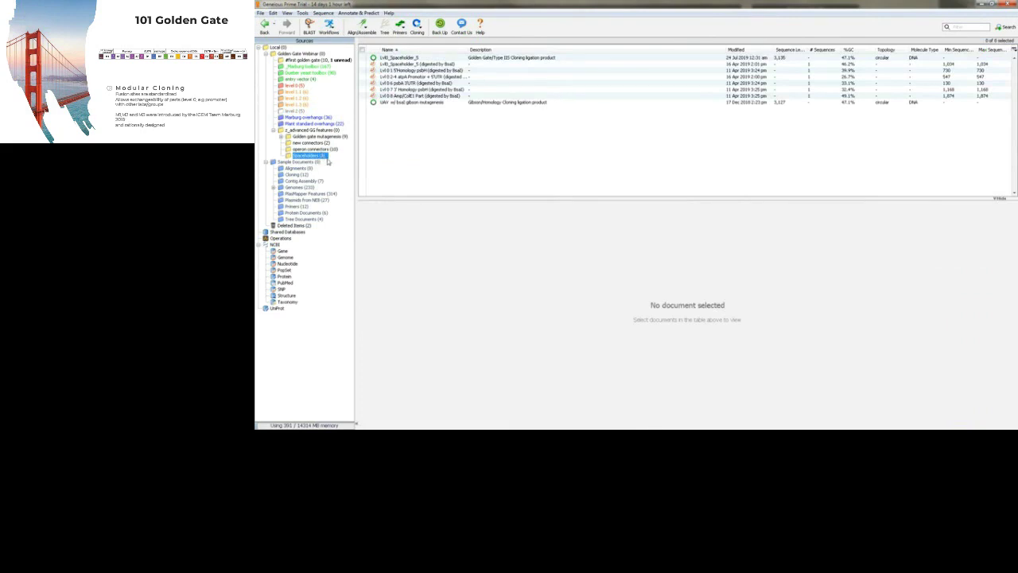
- Open the Lvl0_Spaceholder_5 plasmid and inspect the bases around its BsaI site beside the terminator following sfGFP
click(406, 59)
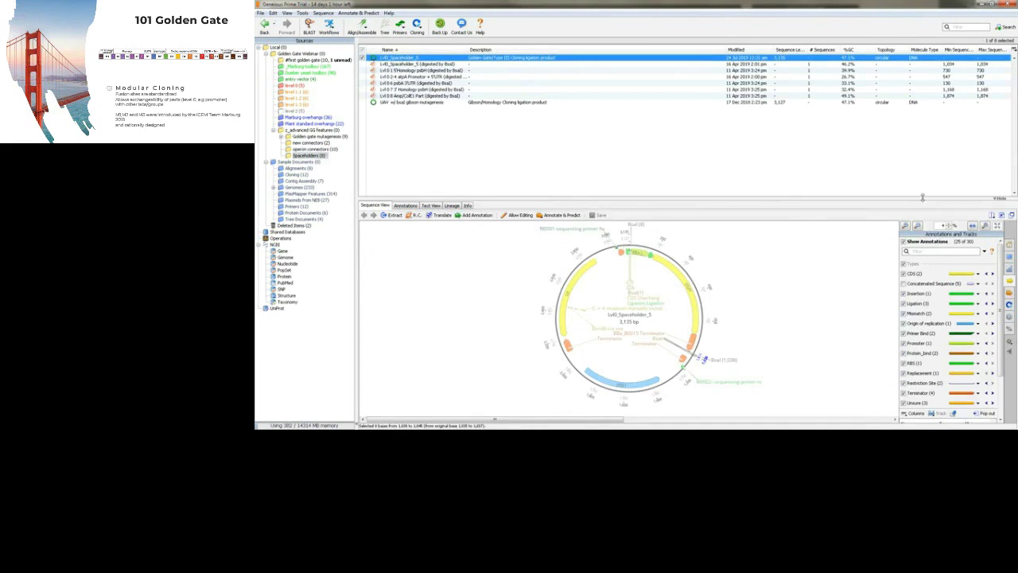
click(904, 226)
click(904, 225)
click(905, 226)
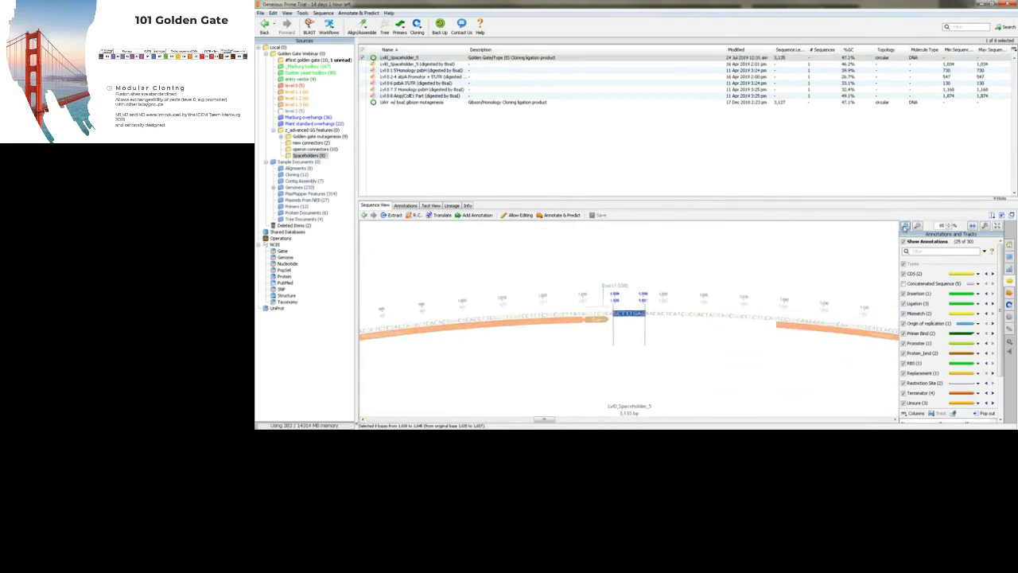
click(905, 226)
scroll(745, 340, down, 5)
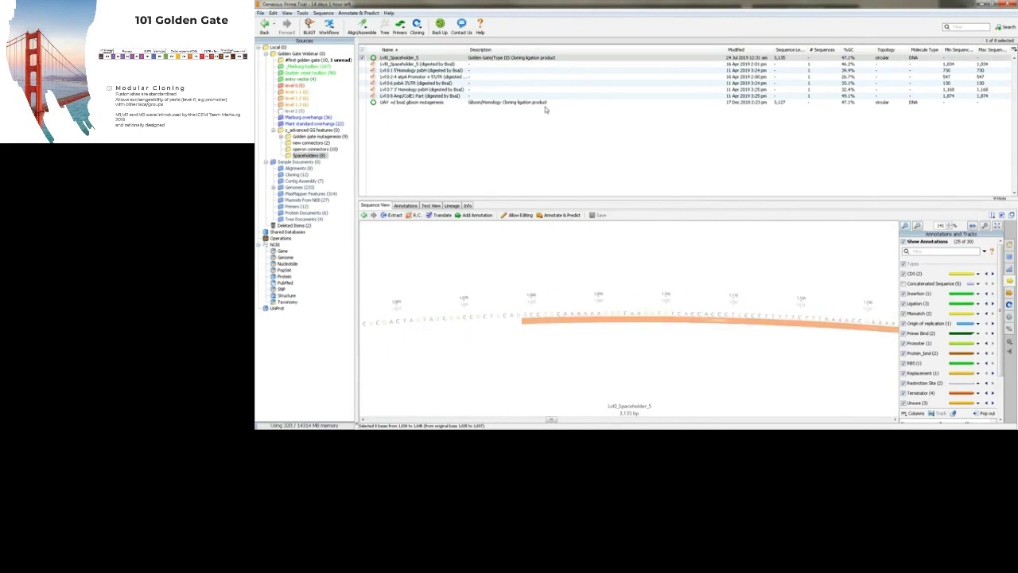
- Inspect the other BsaI site of Lvl0_Spaceholder_5, between the CDS overhang and the GlpT promoter
click(918, 226)
click(917, 226)
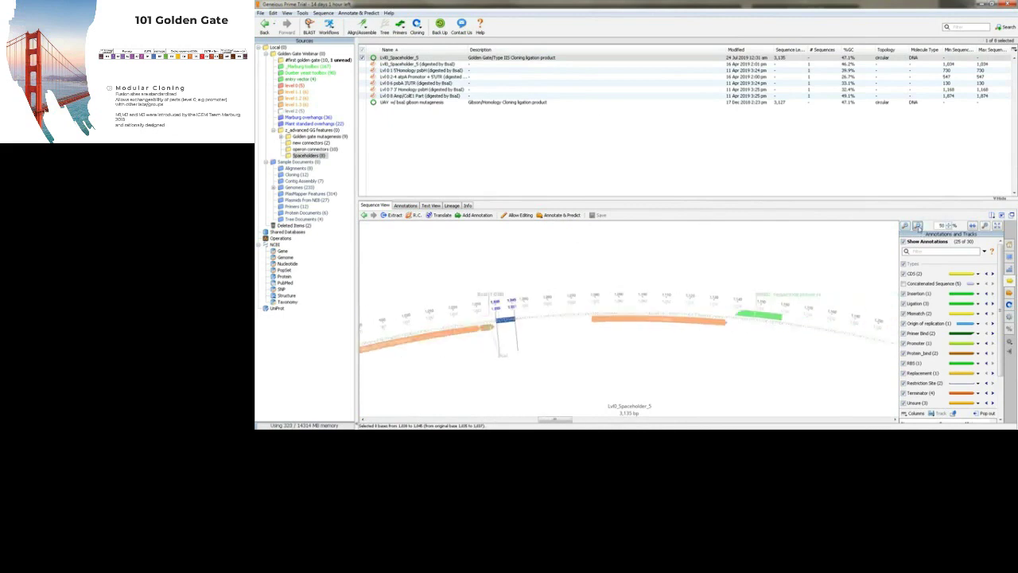
scroll(756, 287, down, 5)
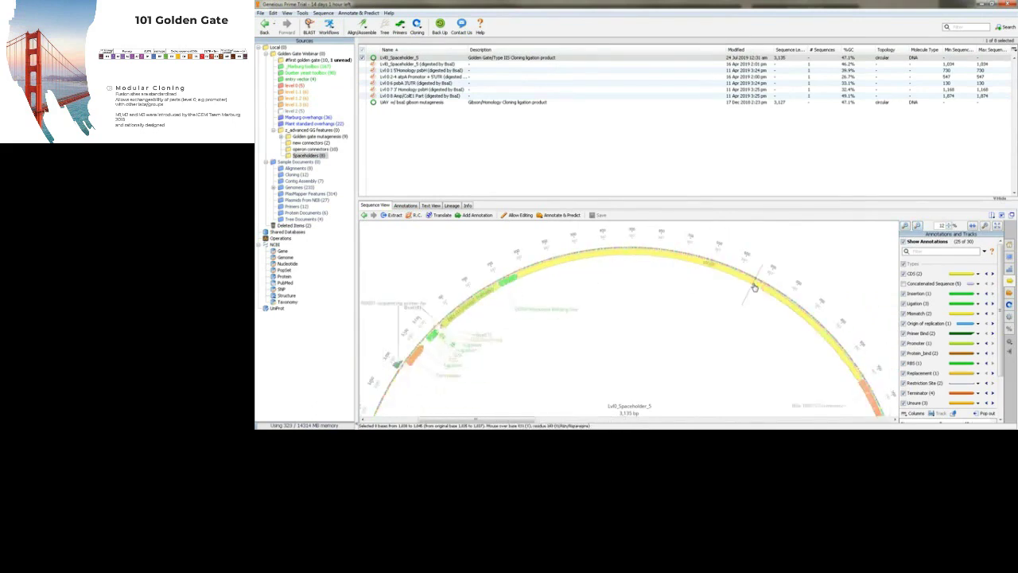
click(904, 226)
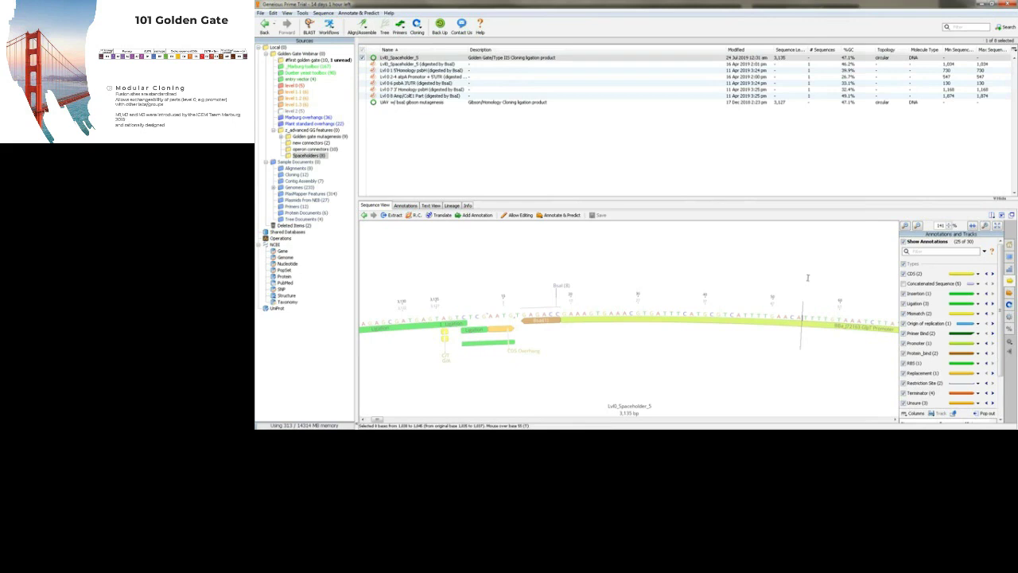
click(916, 227)
click(916, 226)
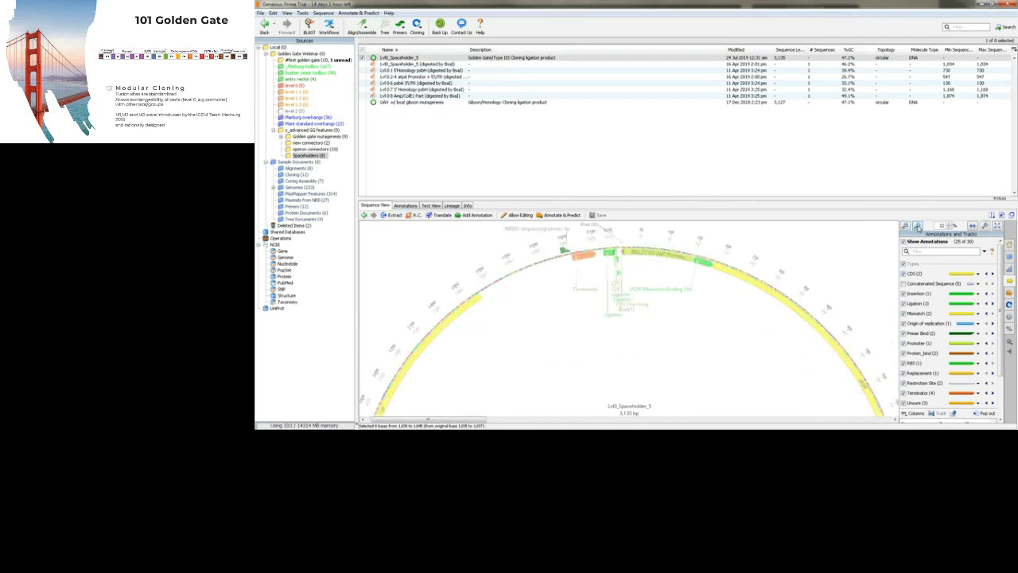
click(905, 227)
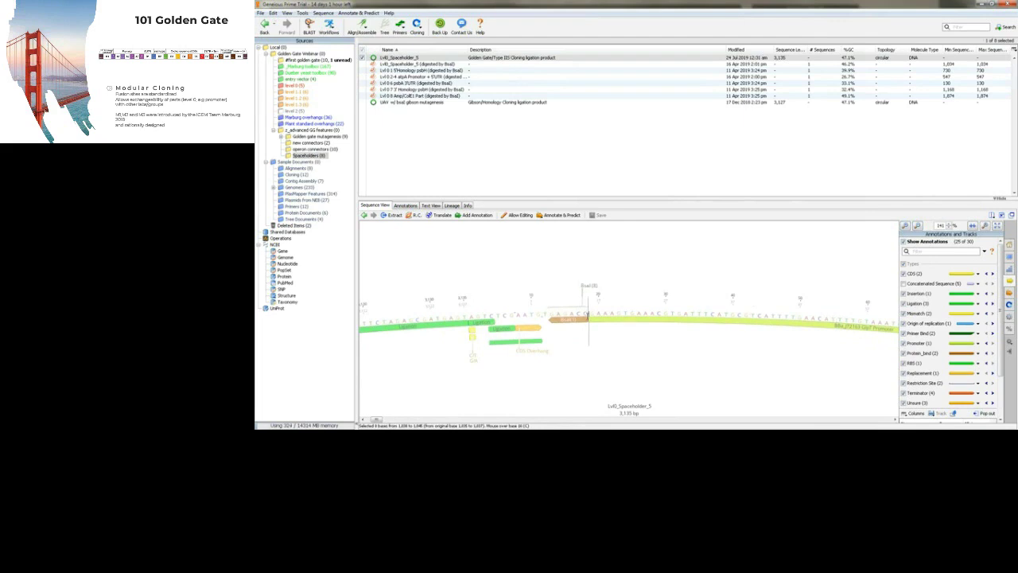
drag(588, 318, 517, 322)
click(591, 343)
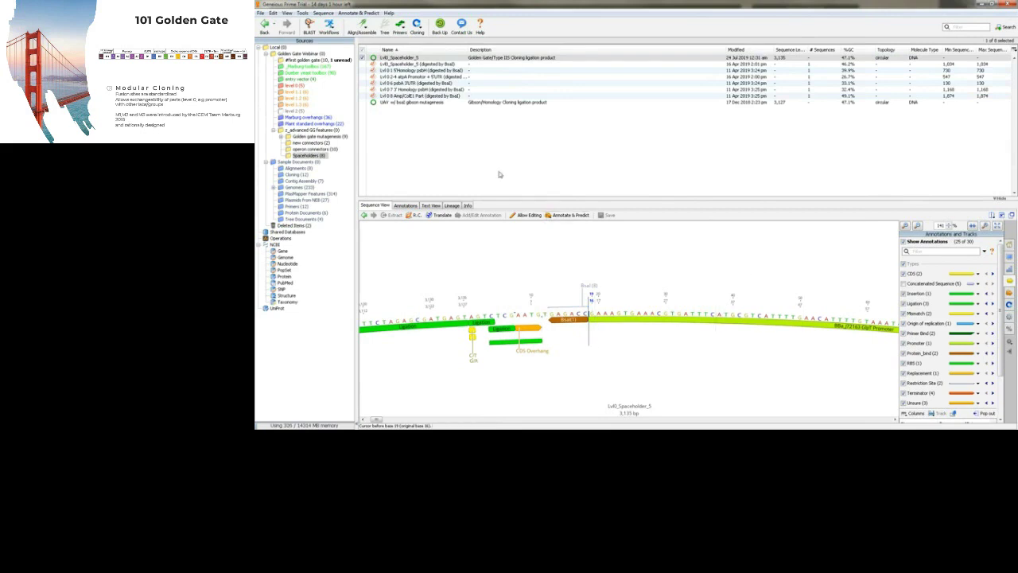
click(471, 169)
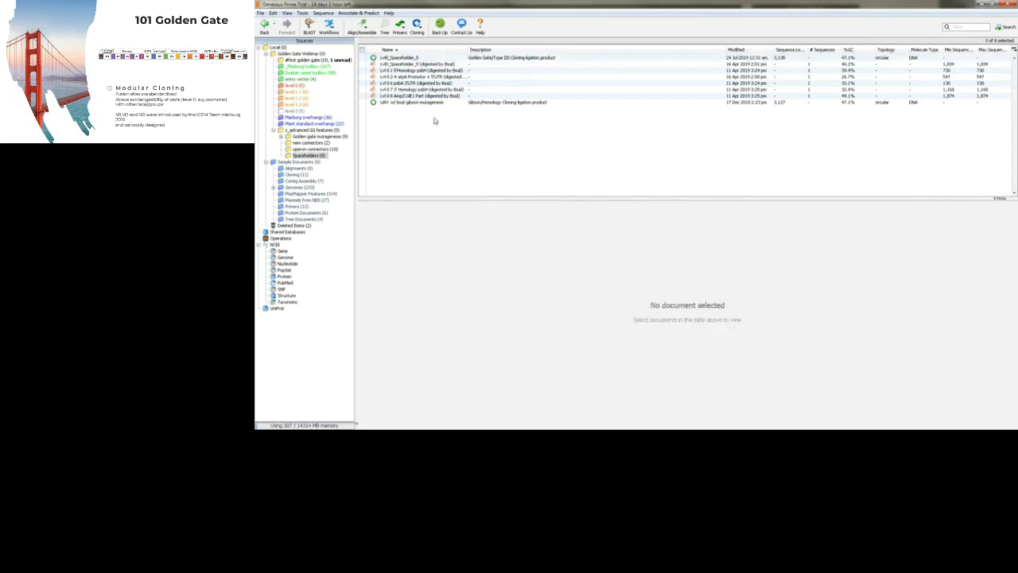
click(422, 59)
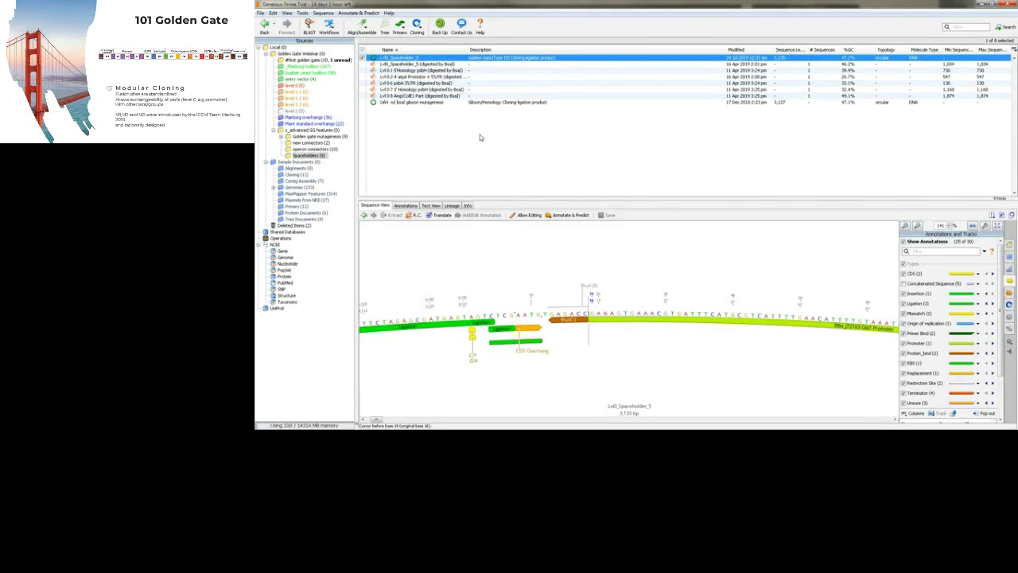
click(416, 26)
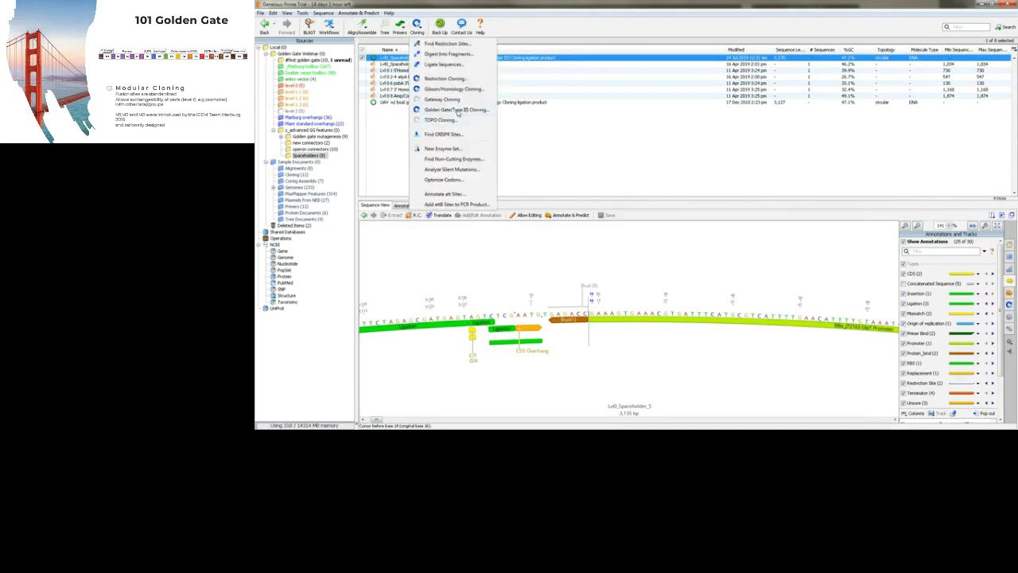
click(604, 153)
- Select the six BsaI-digested fragments in the Spaceholders folder, leaving out the two circular plasmids
click(458, 63)
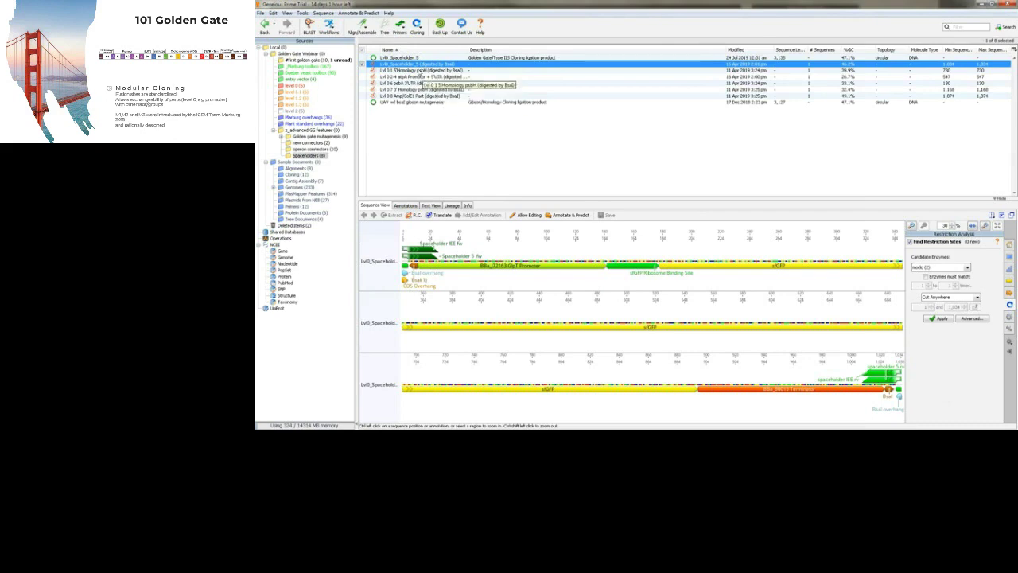
key(F2)
key(Return)
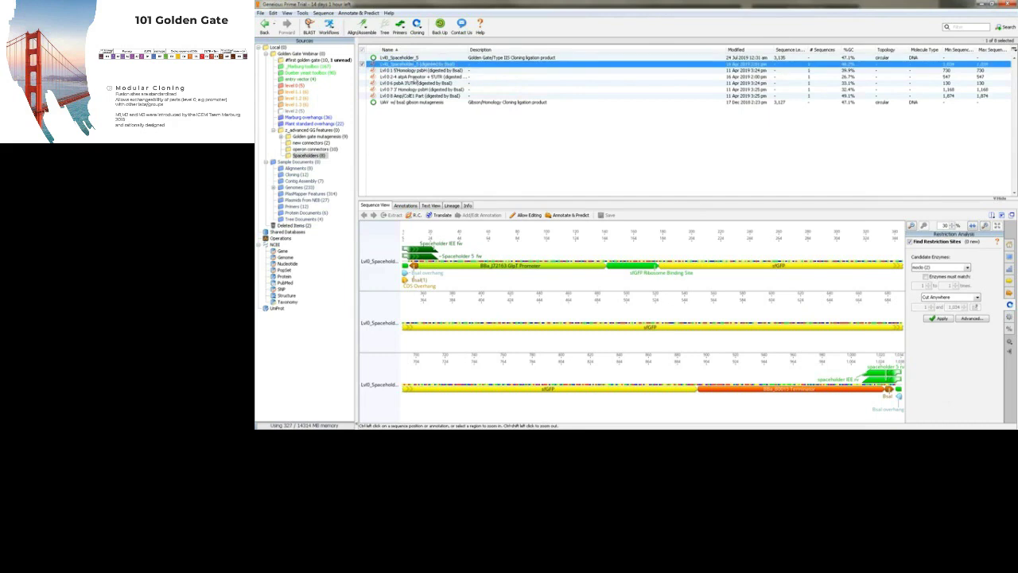
key(Down)
key(Down)
key(ctrl+a)
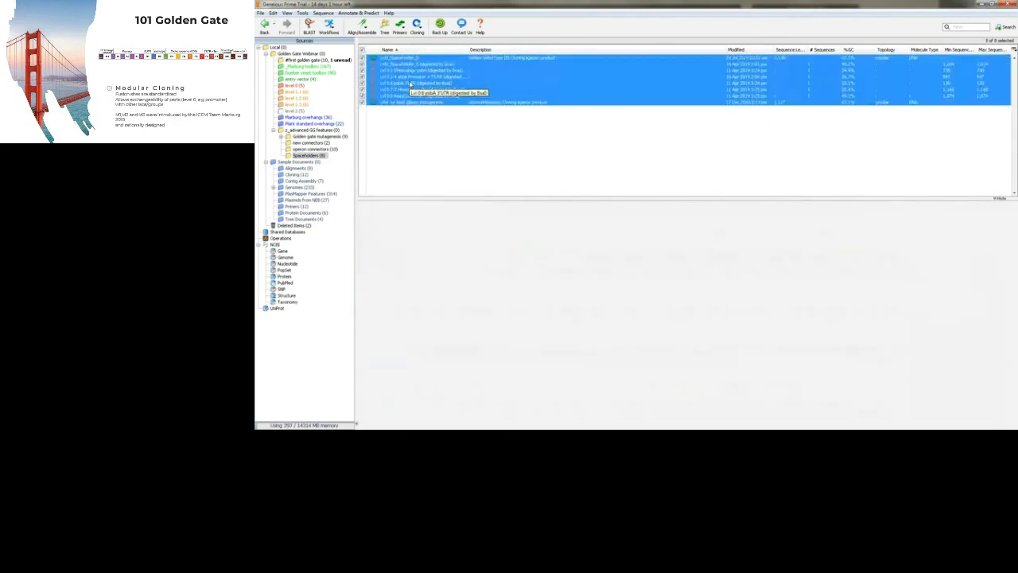
ctrl+click(406, 102)
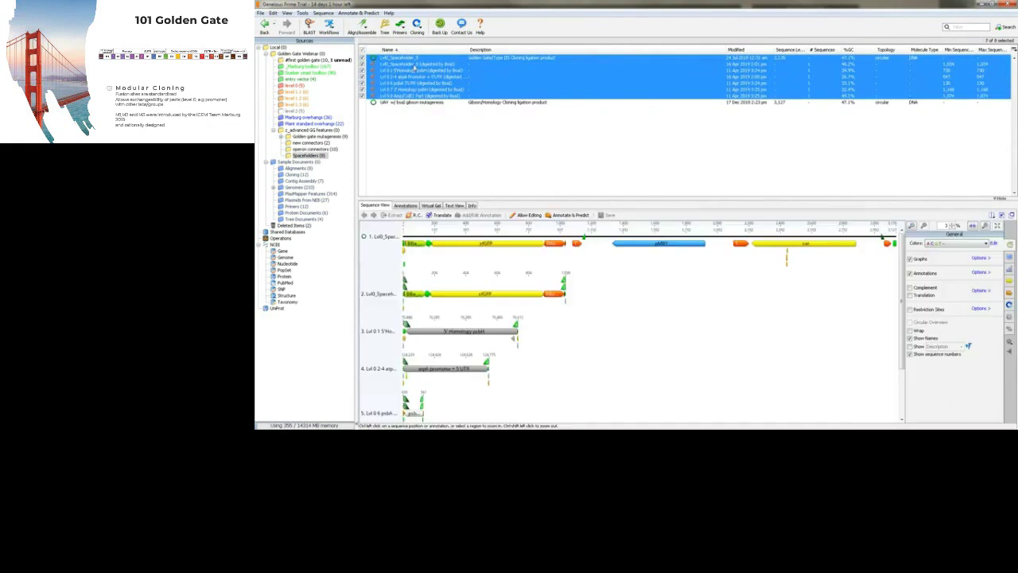
ctrl+click(416, 58)
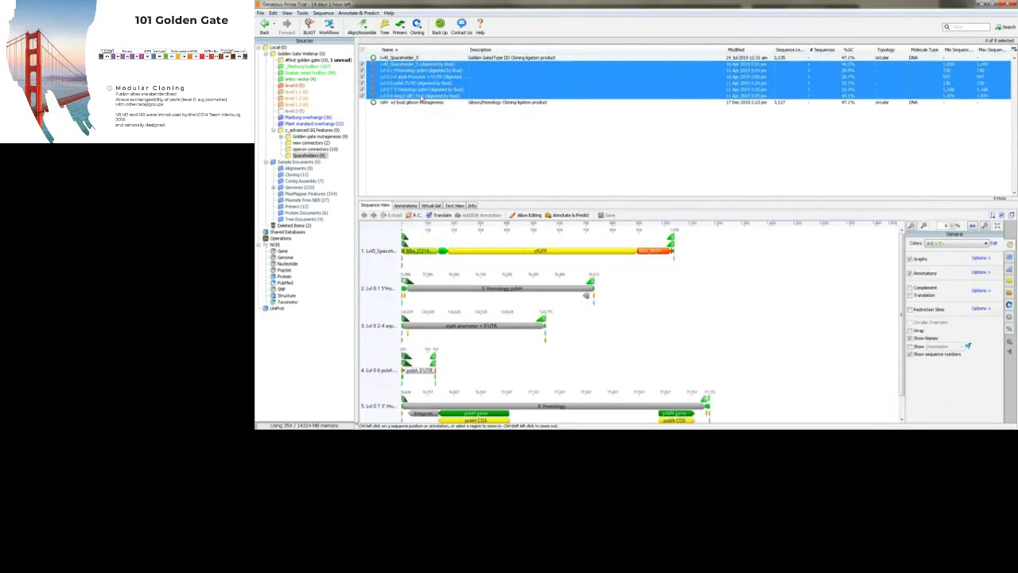
- Ligate the selected fragments into a circular sequence, with Lvl0_Spaceholder_5 ordered between the atpA Promoter + 5'UTR and psbA 3'UTR fragments
click(417, 26)
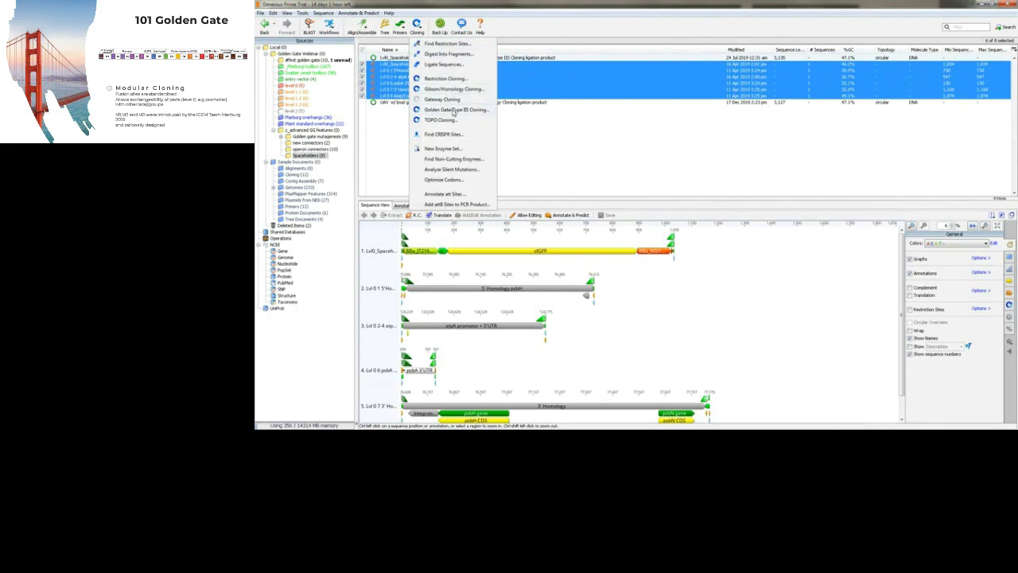
click(437, 66)
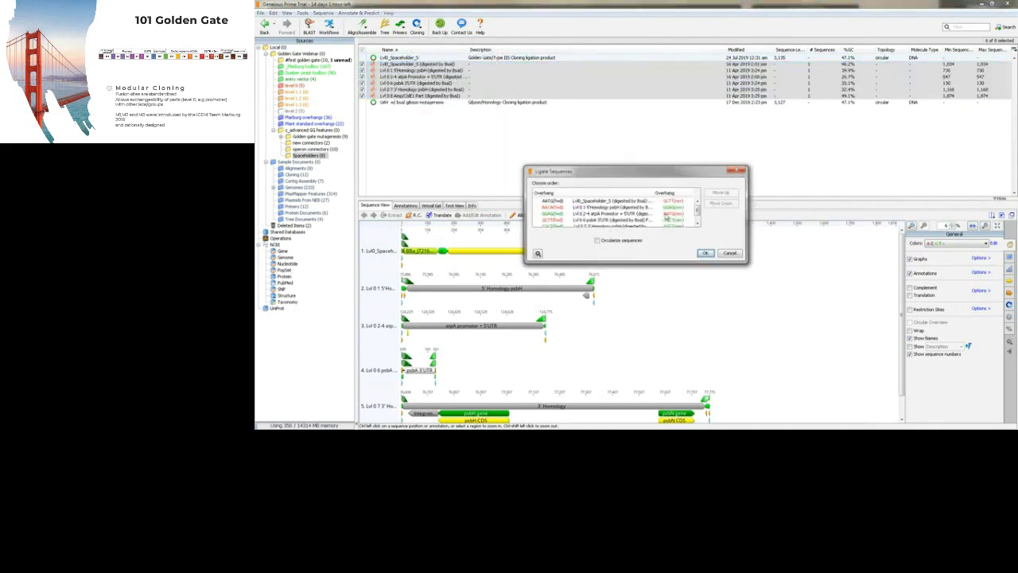
click(612, 201)
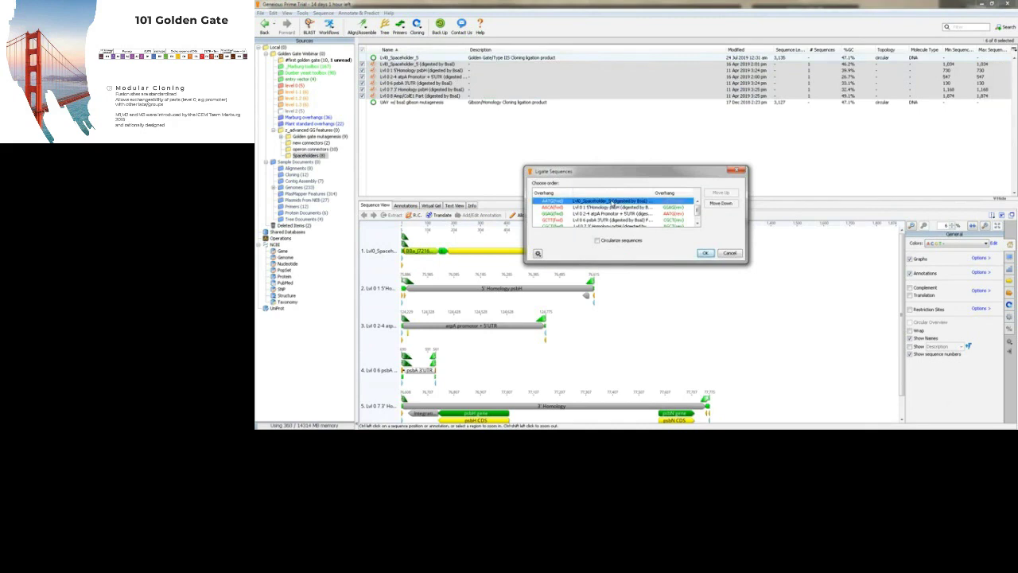
click(720, 203)
click(721, 203)
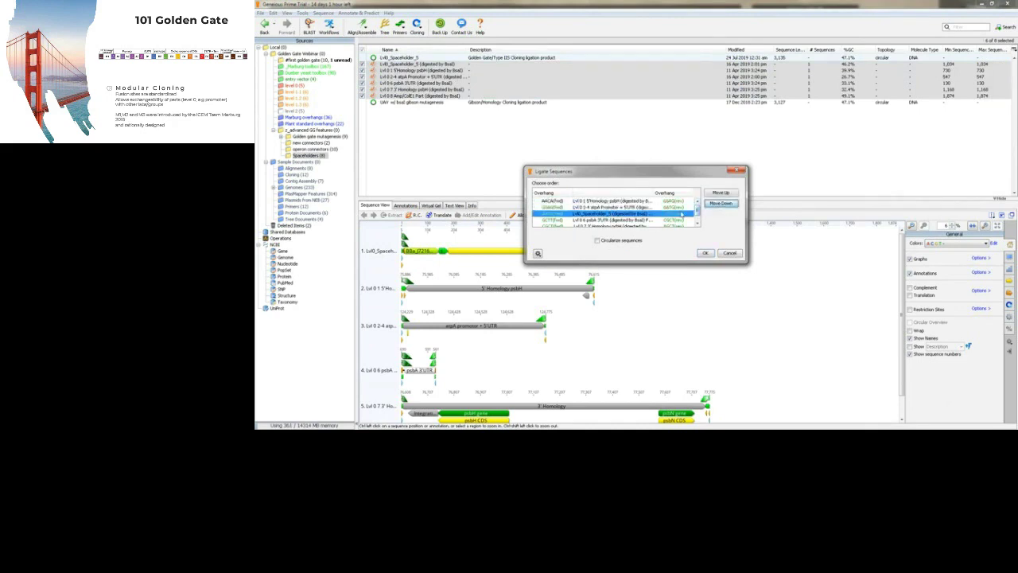
scroll(677, 214, down, 1)
click(617, 241)
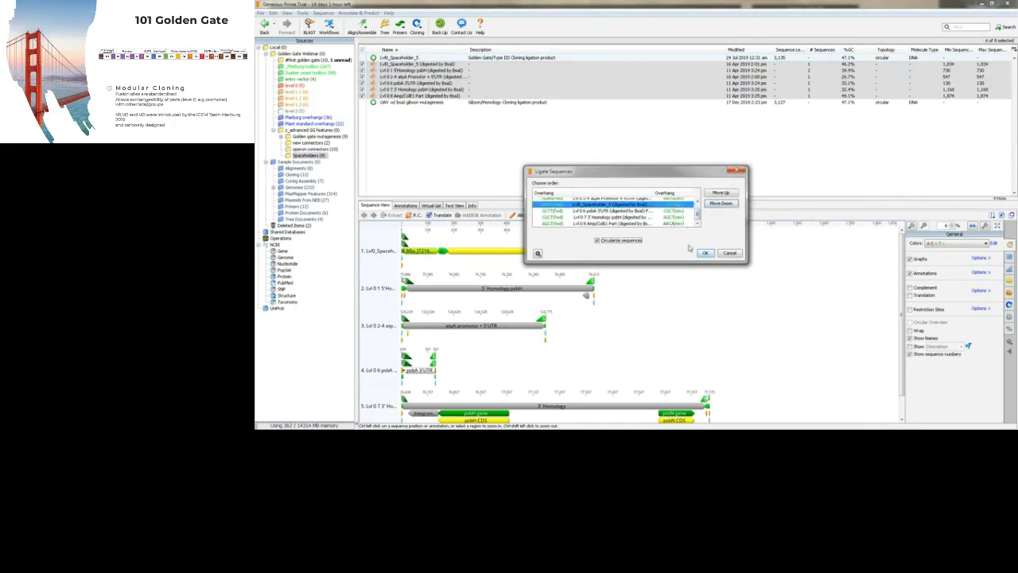
scroll(680, 219, up, 1)
click(704, 252)
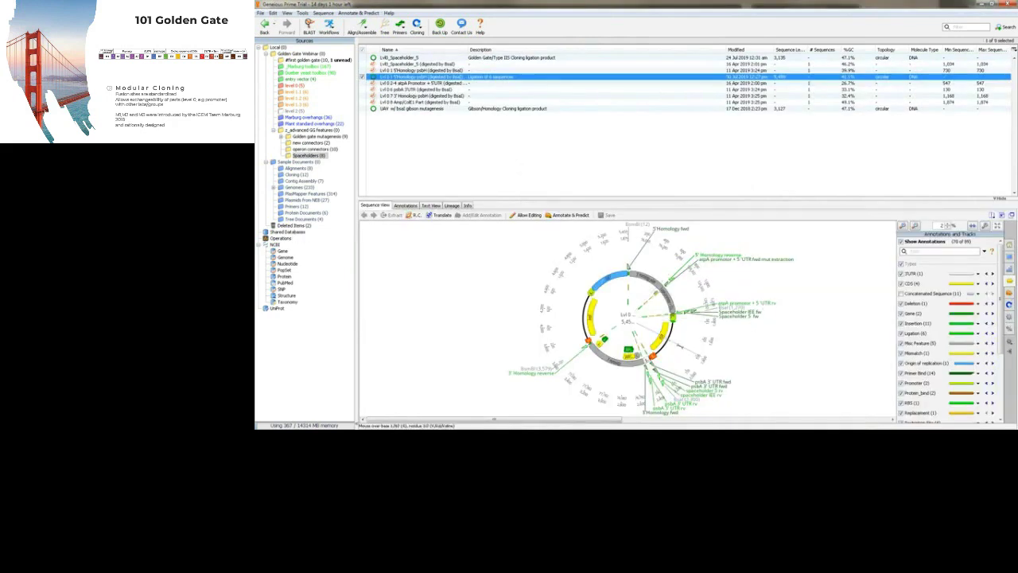
- Inspect the ligated plasmid from the atpA promoter + 5'UTR junction through the sfGFP spaceholder
scroll(628, 302, down, 5)
click(609, 285)
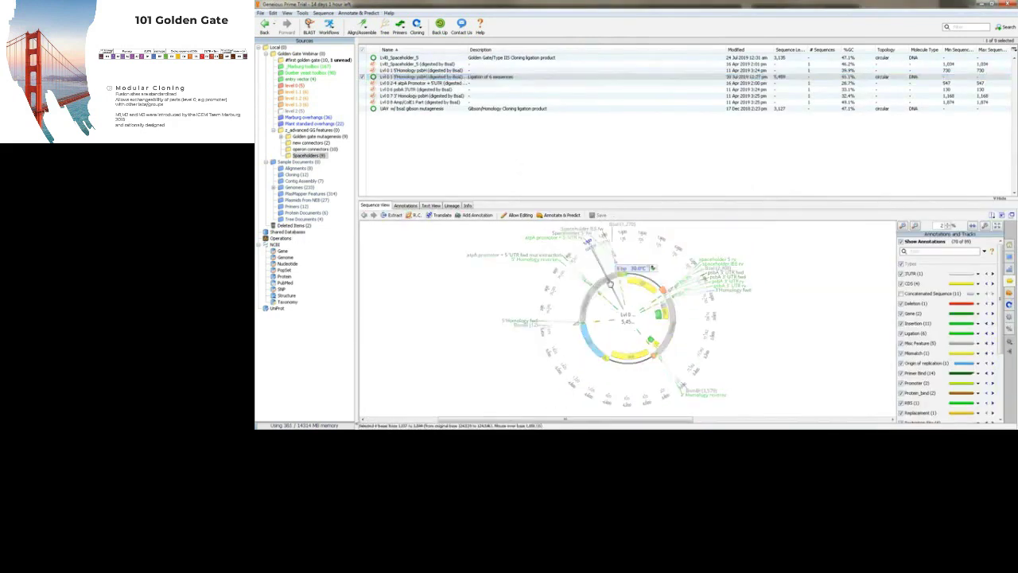
click(904, 226)
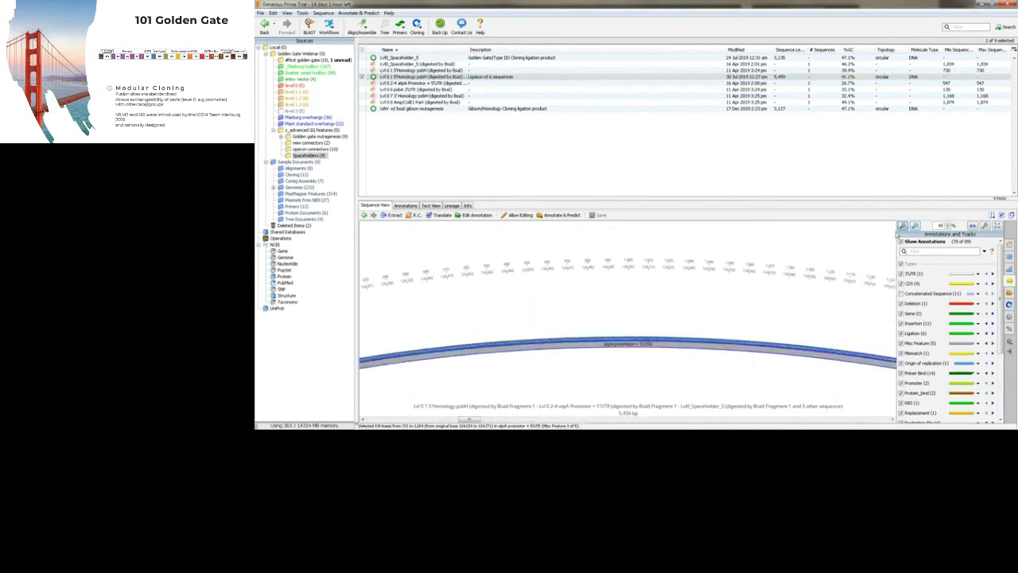
scroll(864, 251, down, 5)
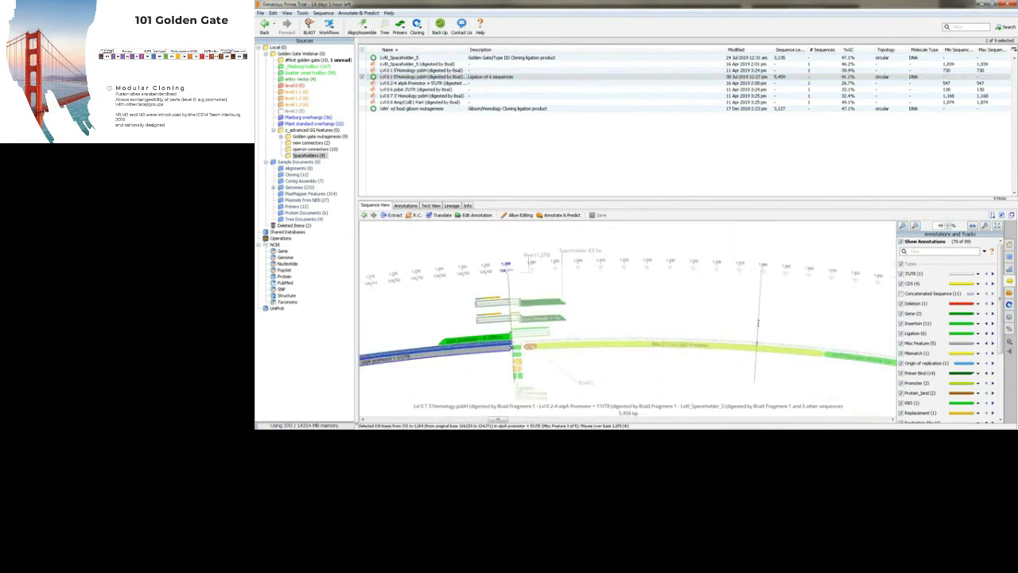
scroll(758, 322, down, 5)
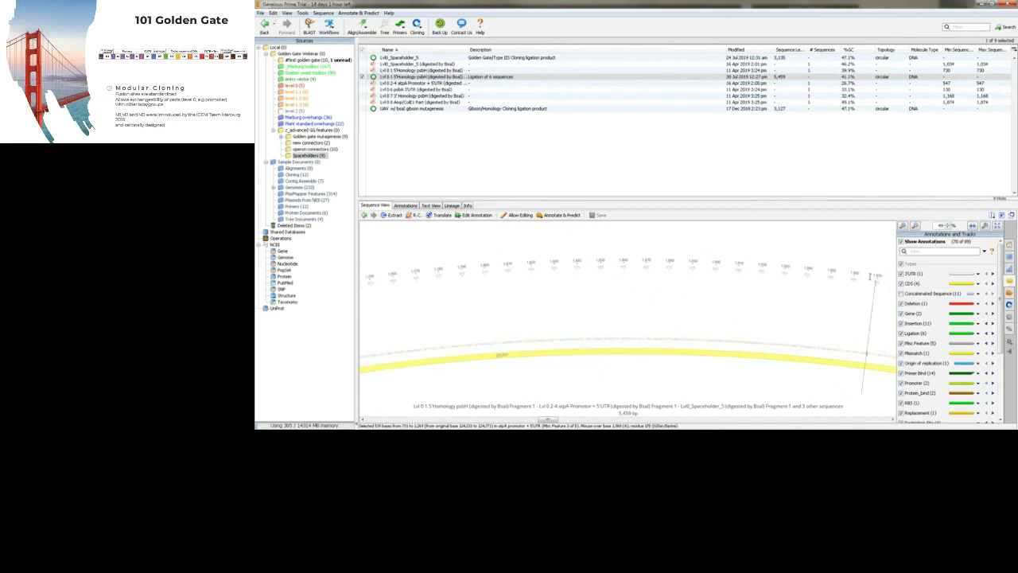
click(915, 226)
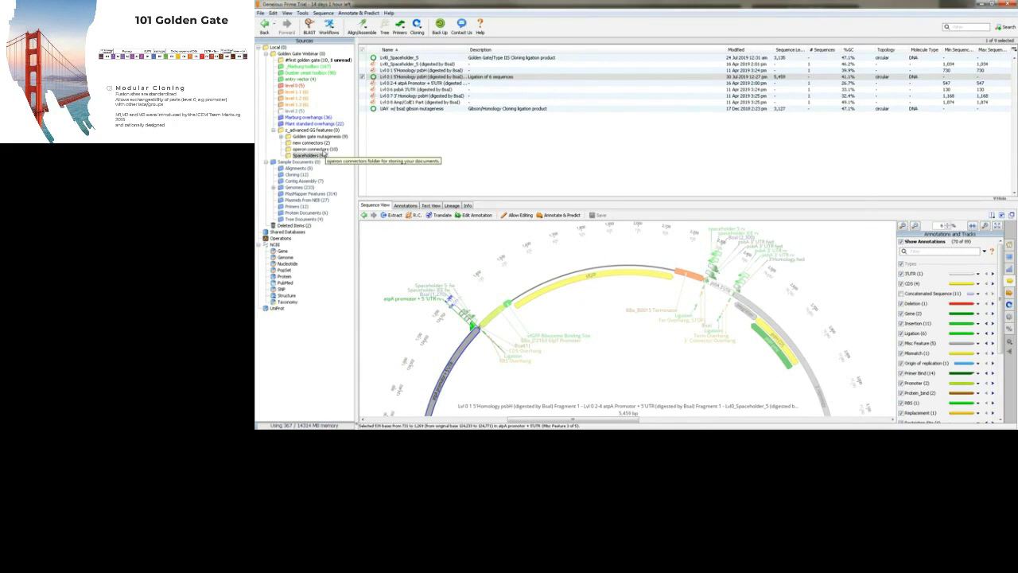
- Open the operon connectors folder and display the map of Lvl_0_3'Con1_operon
click(321, 150)
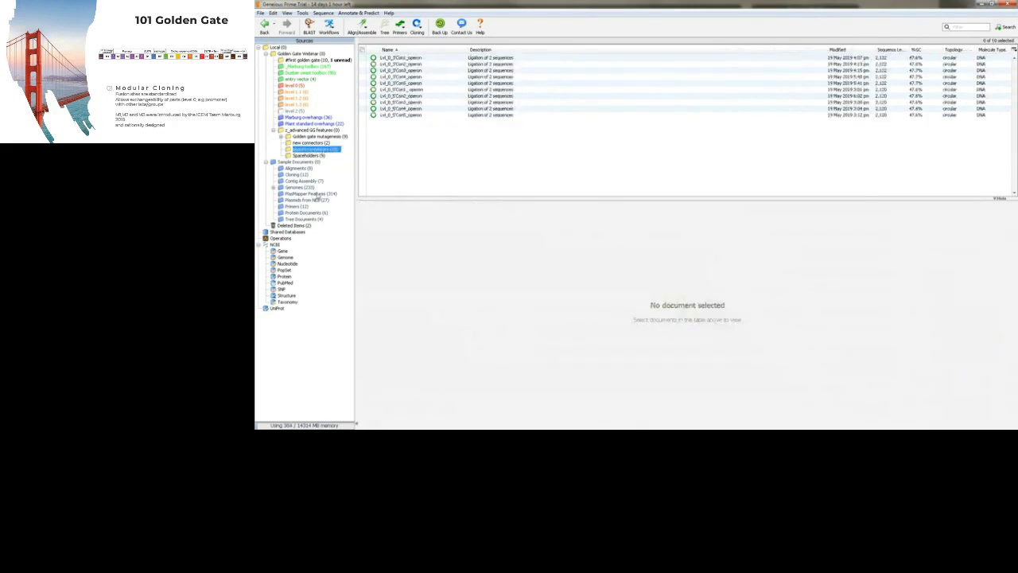
click(420, 60)
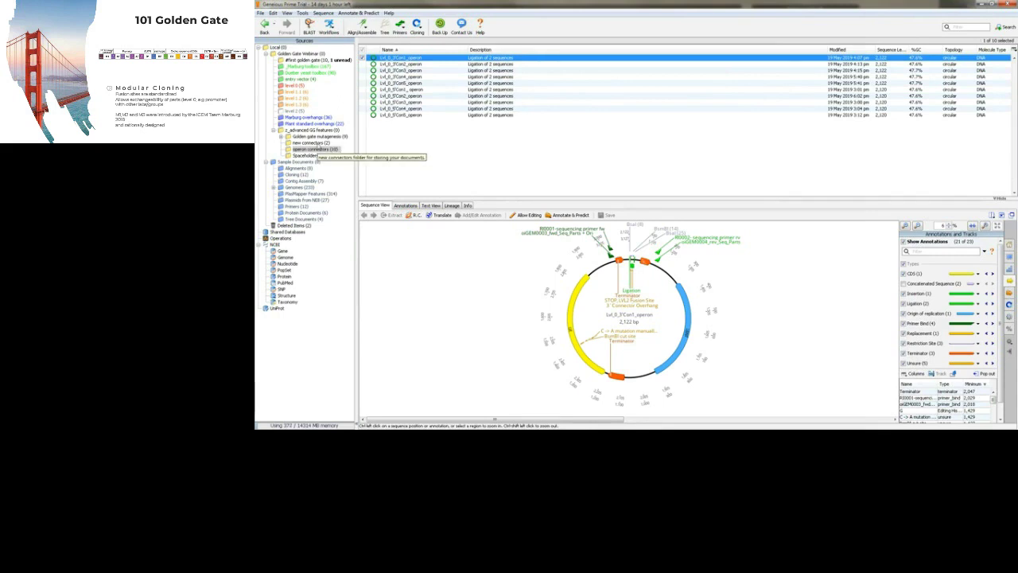
- Open the chlamy chloroplast PCR product in the new connectors folder and inspect its BsmBI and BsaI recognition sites
click(315, 143)
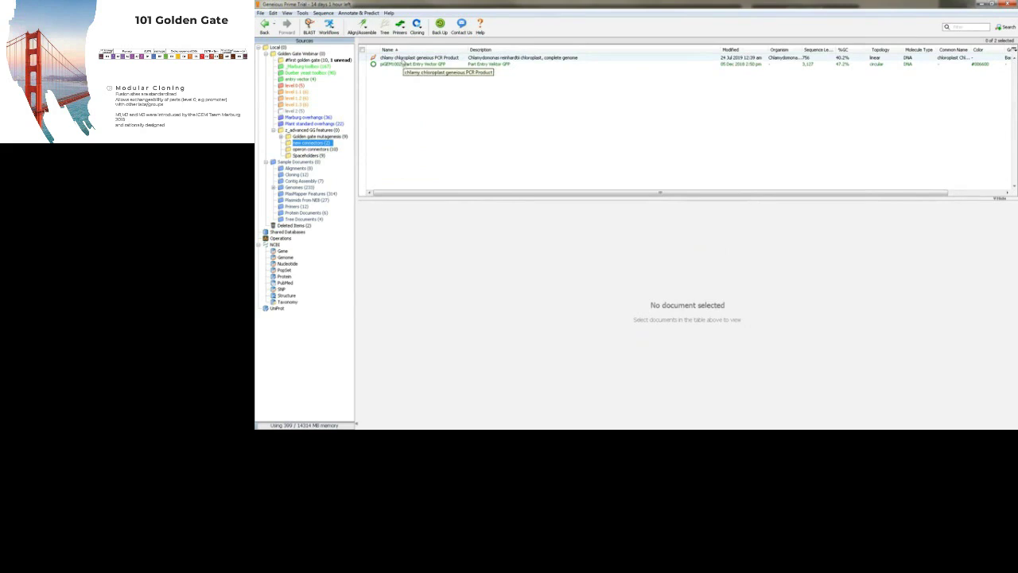
click(404, 60)
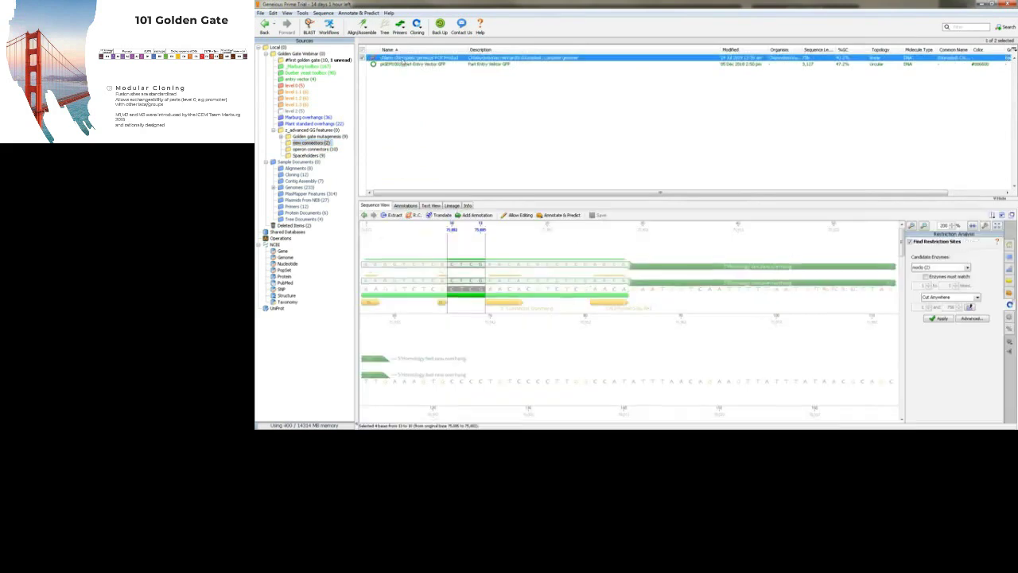
click(557, 235)
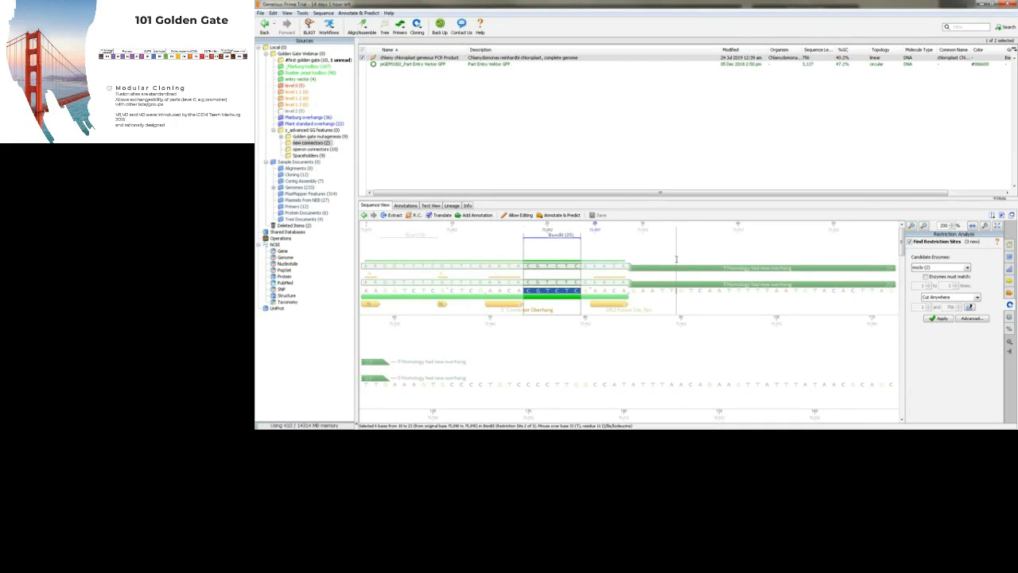
click(513, 171)
click(483, 255)
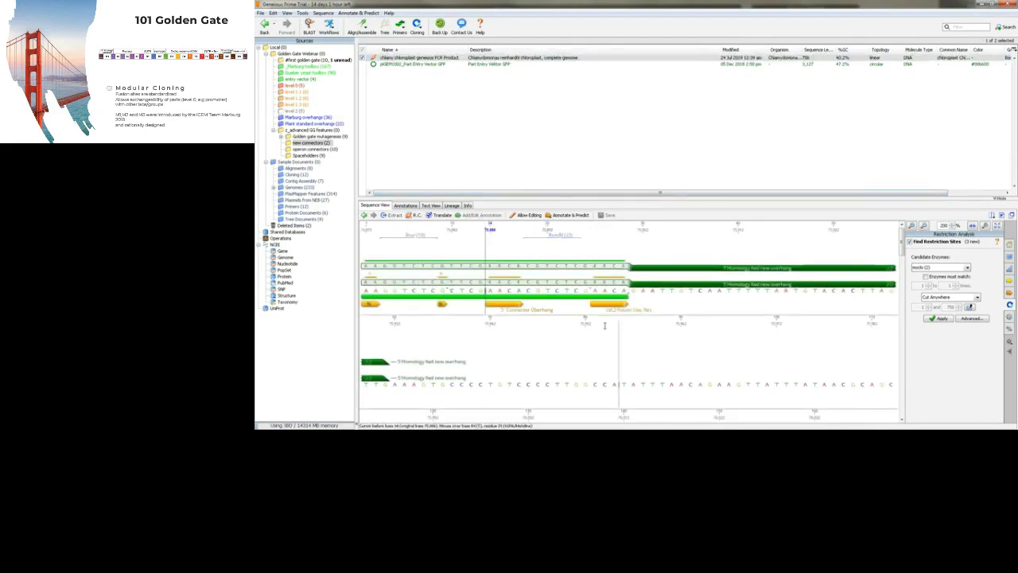
click(422, 239)
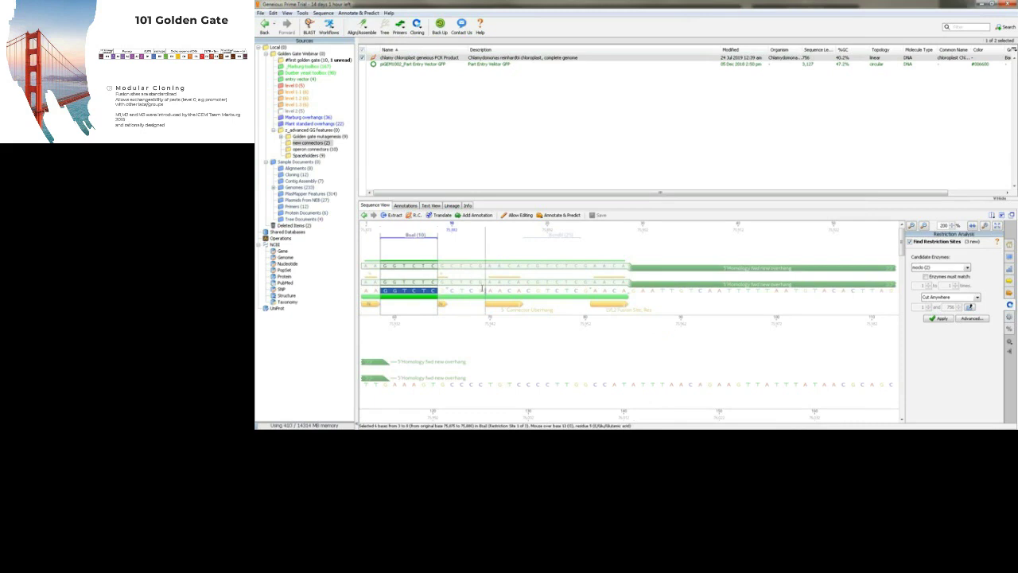
- Display the map of pGEM1002_Part Entry Vector GFP and return to the chlamy chloroplast PCR product
click(439, 64)
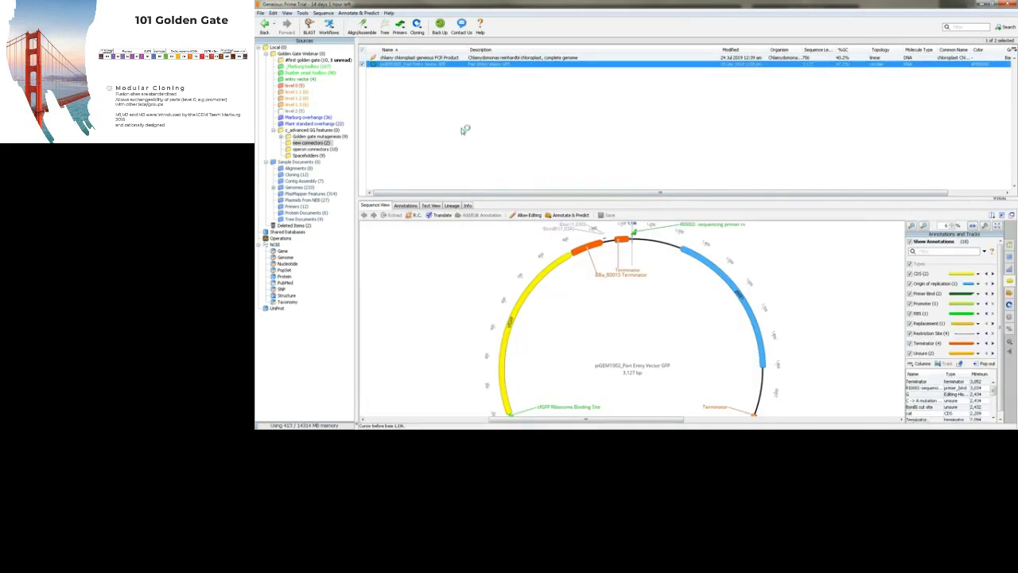
click(411, 59)
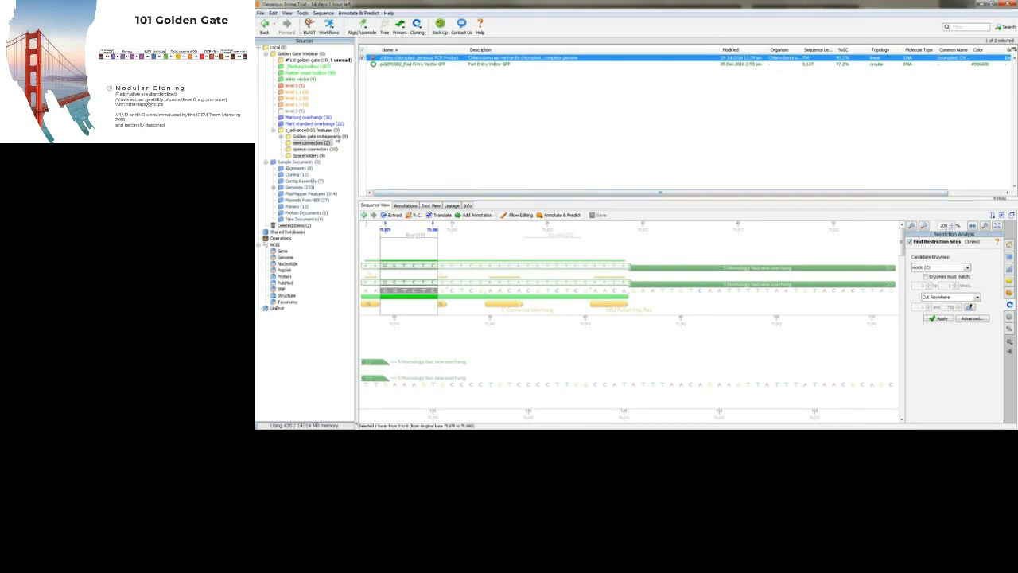
- Open the Golden gate mutagenesis folder and display the JZ90 plasmid map with its primers and restriction sites
click(336, 137)
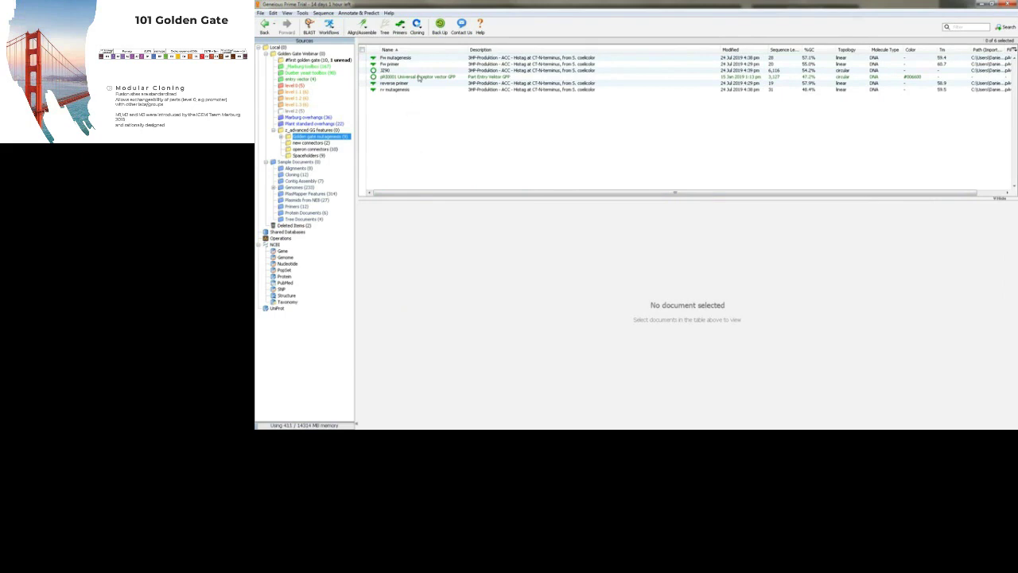
click(418, 70)
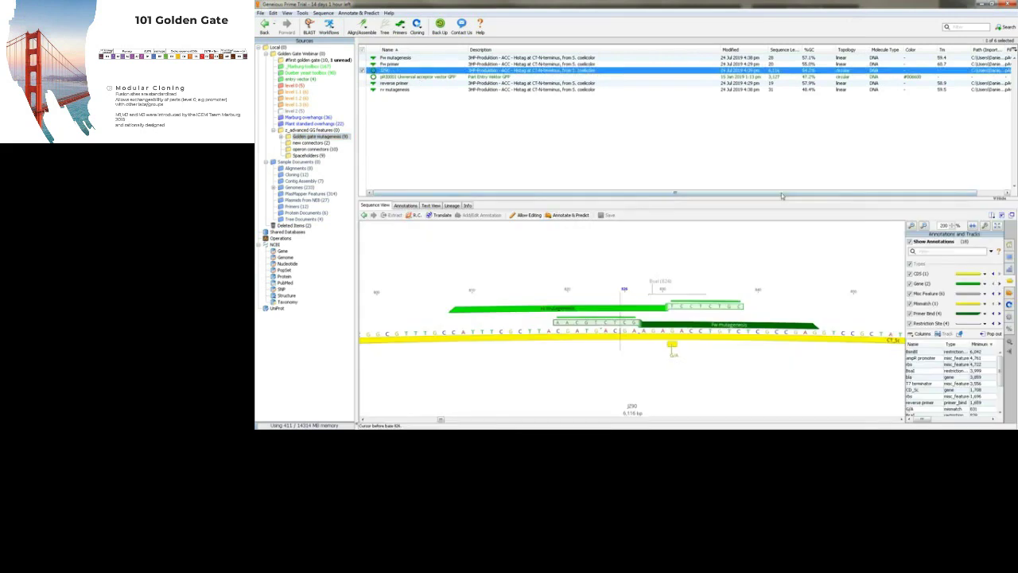
click(923, 226)
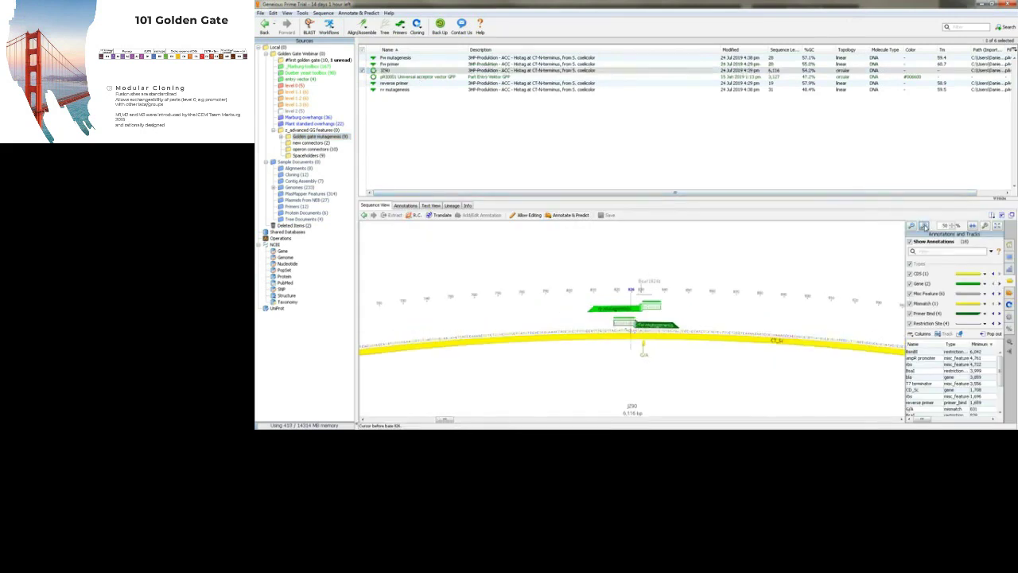
click(923, 227)
click(923, 226)
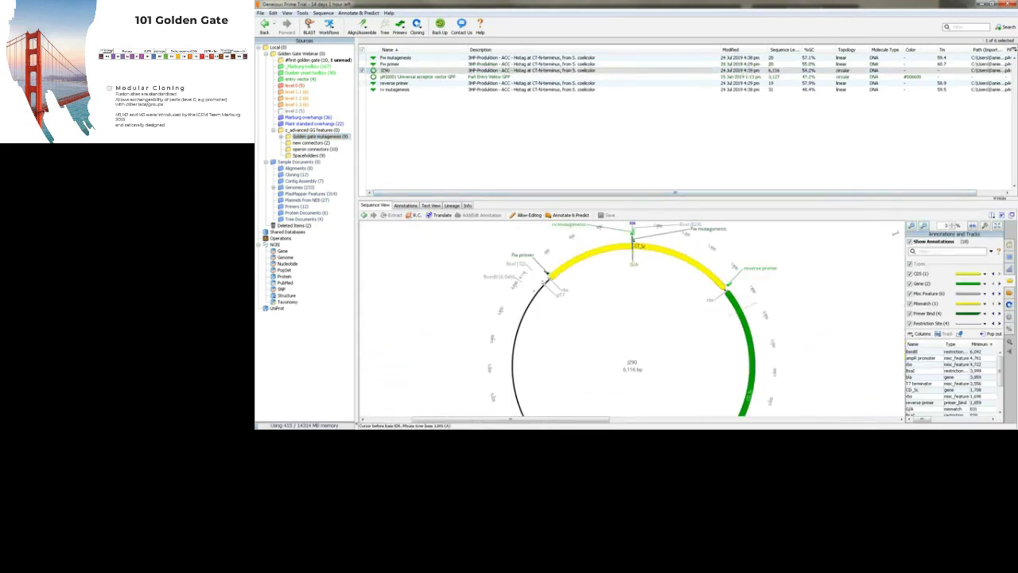
scroll(632, 318, up, 3)
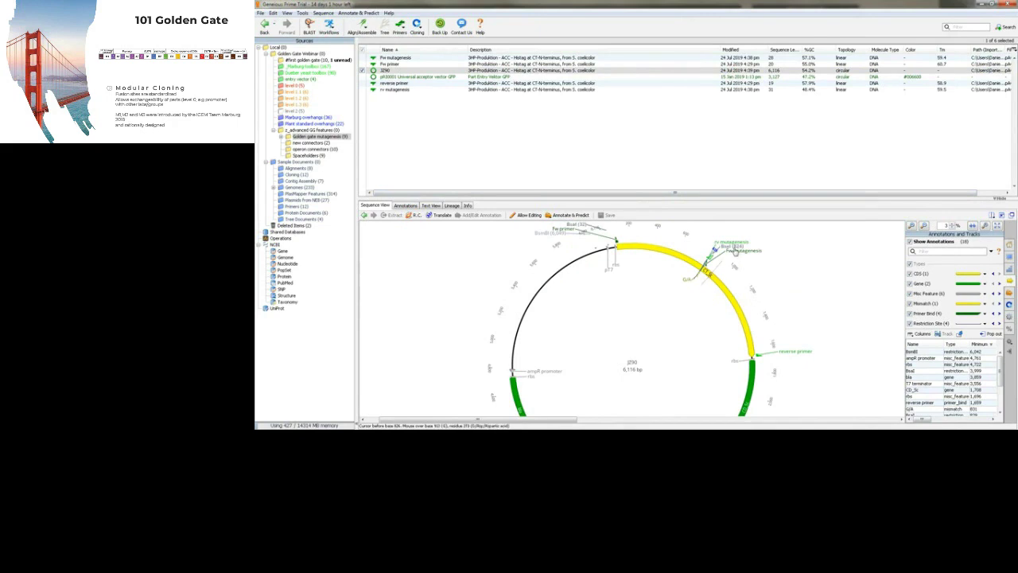
- Select the BsaI (824) site inside the CT_Sc coding sequence of JZ90 and examine it at base level
click(732, 247)
mouse_move(734, 252)
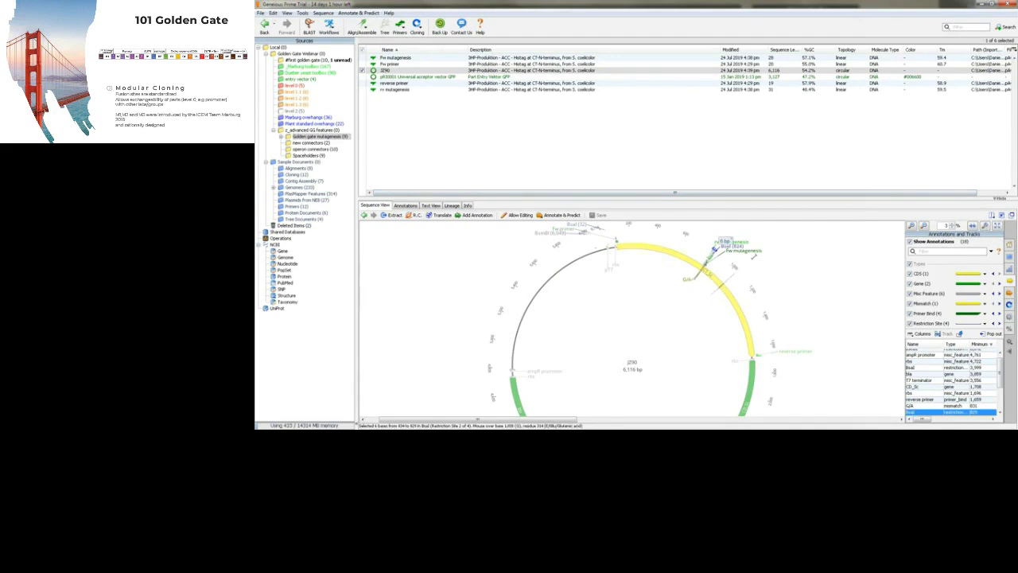
scroll(726, 291, down, 3)
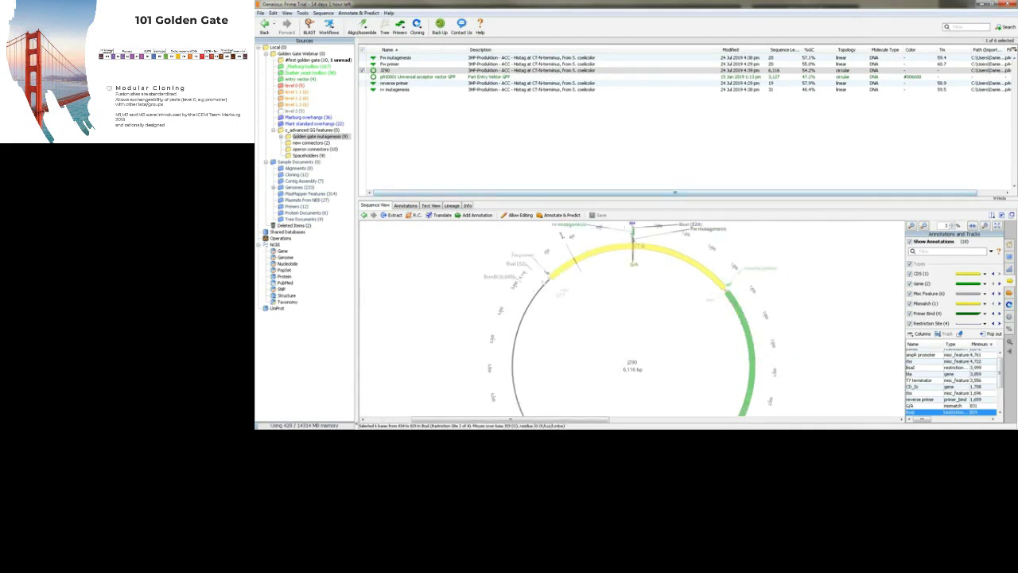
click(911, 226)
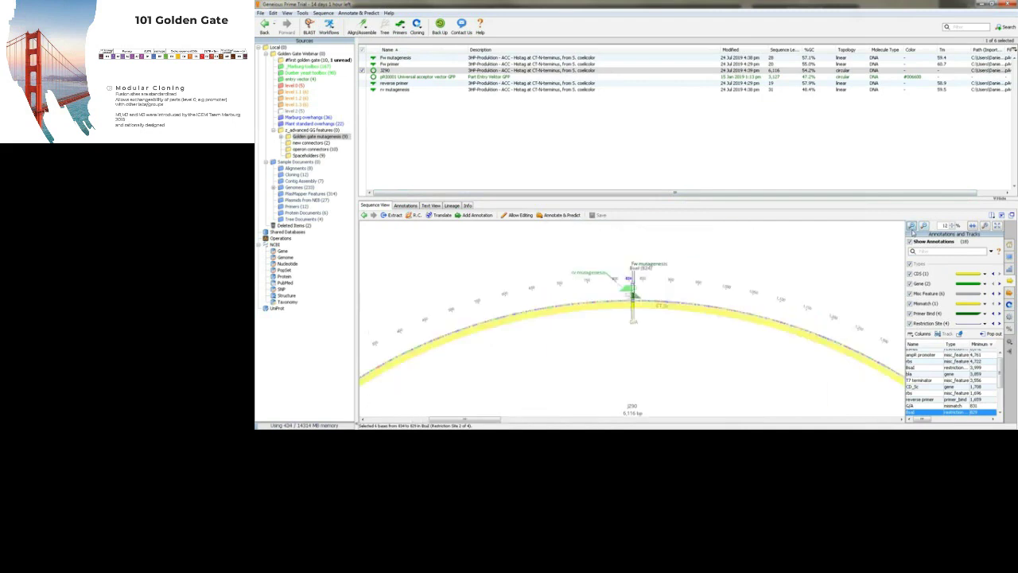
click(912, 227)
click(911, 226)
click(911, 226)
click(911, 227)
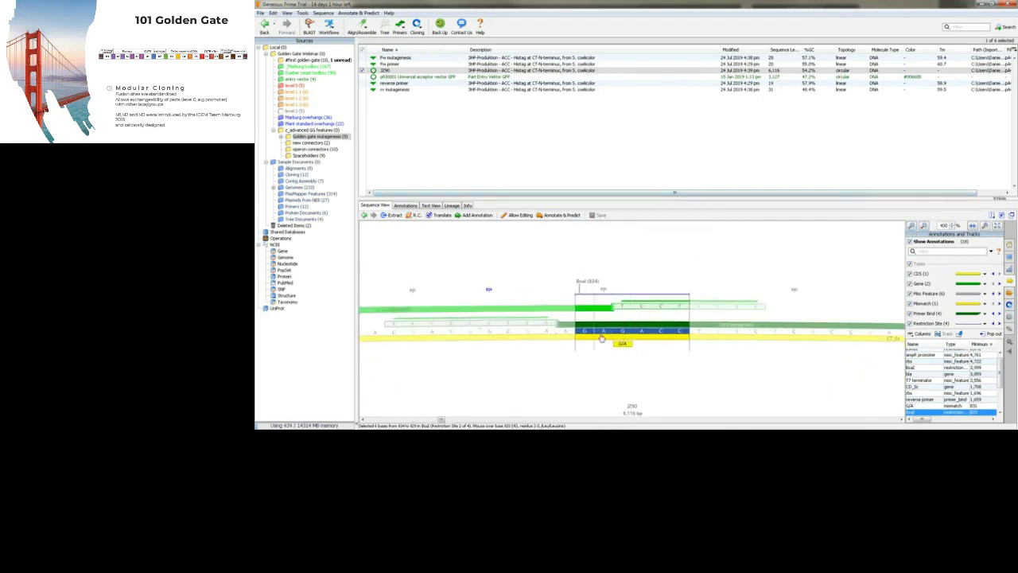
- Examine the G/A mismatch within the BsaI site and the overlapping mutagenesis primers, ending with the full CT_Sc region in view
click(672, 361)
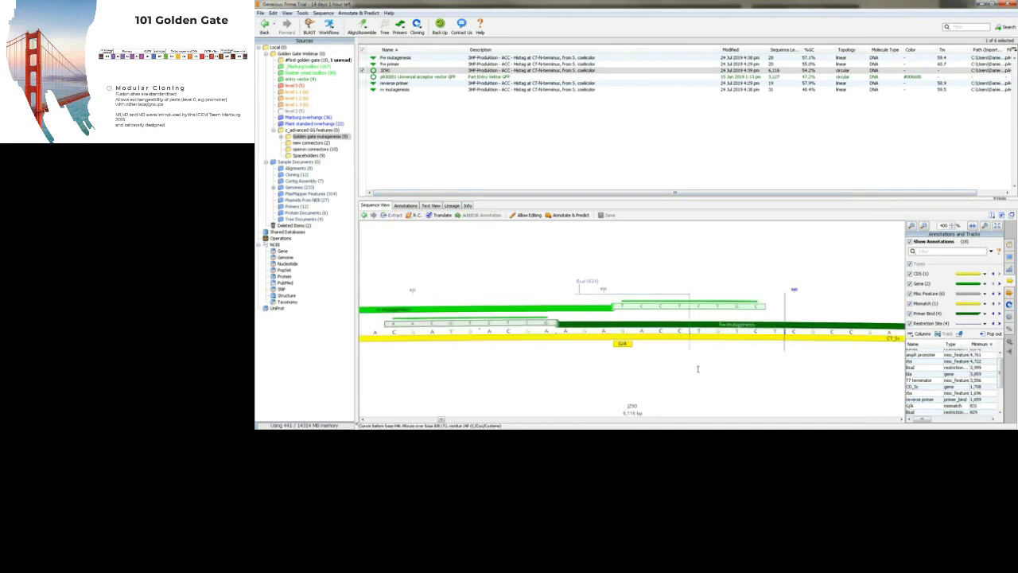
click(609, 327)
click(594, 288)
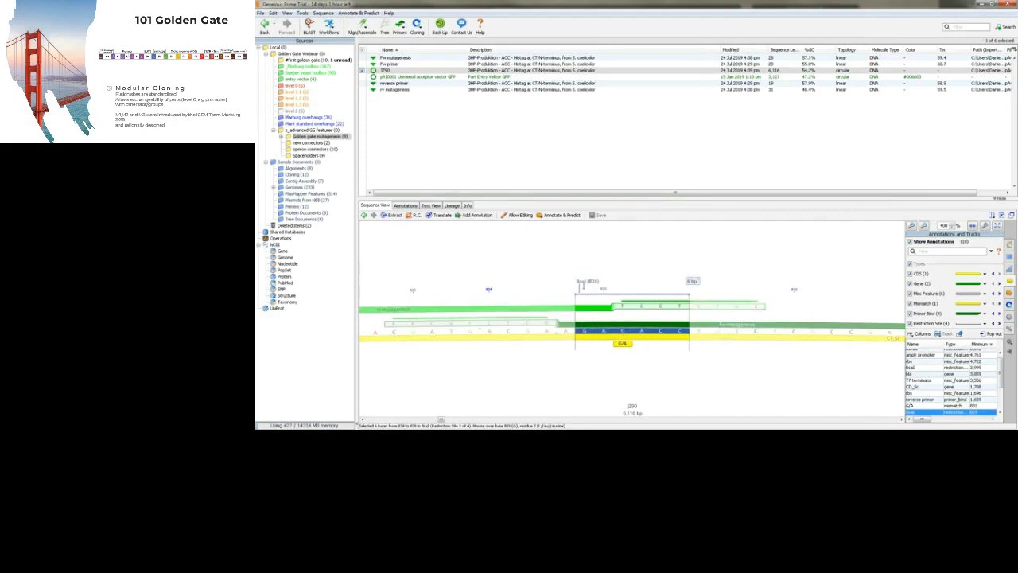
click(619, 268)
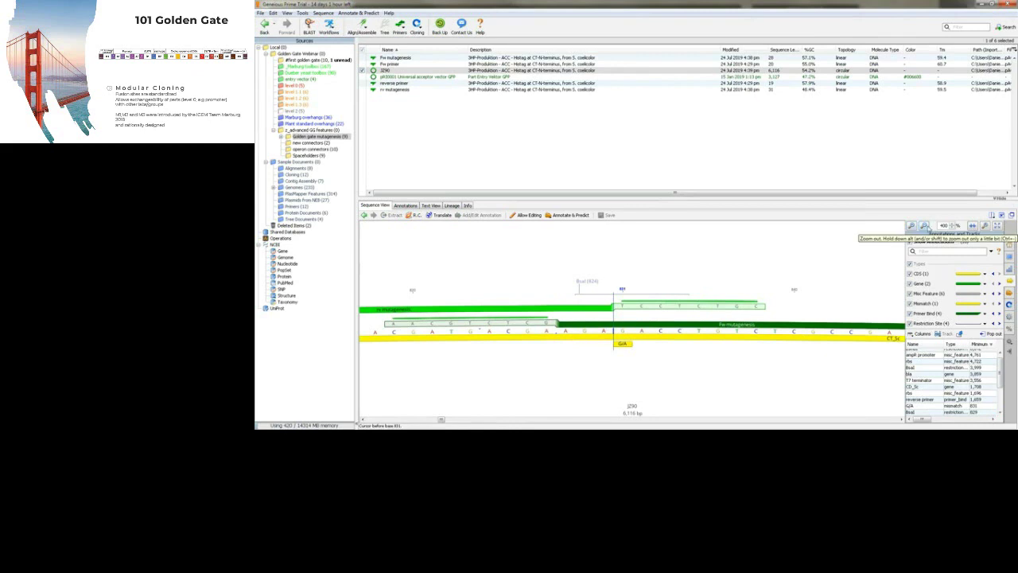
click(929, 225)
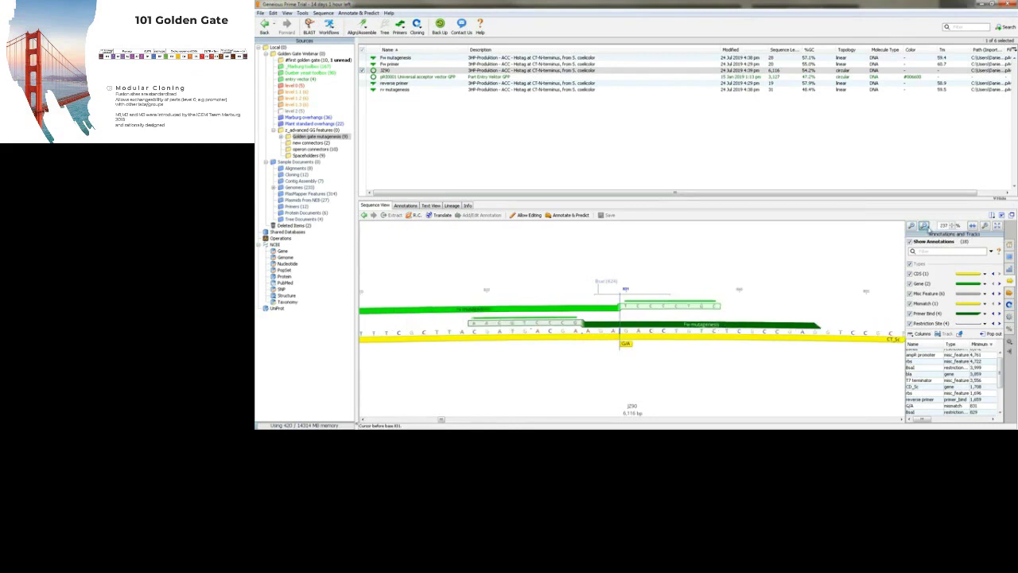
click(925, 227)
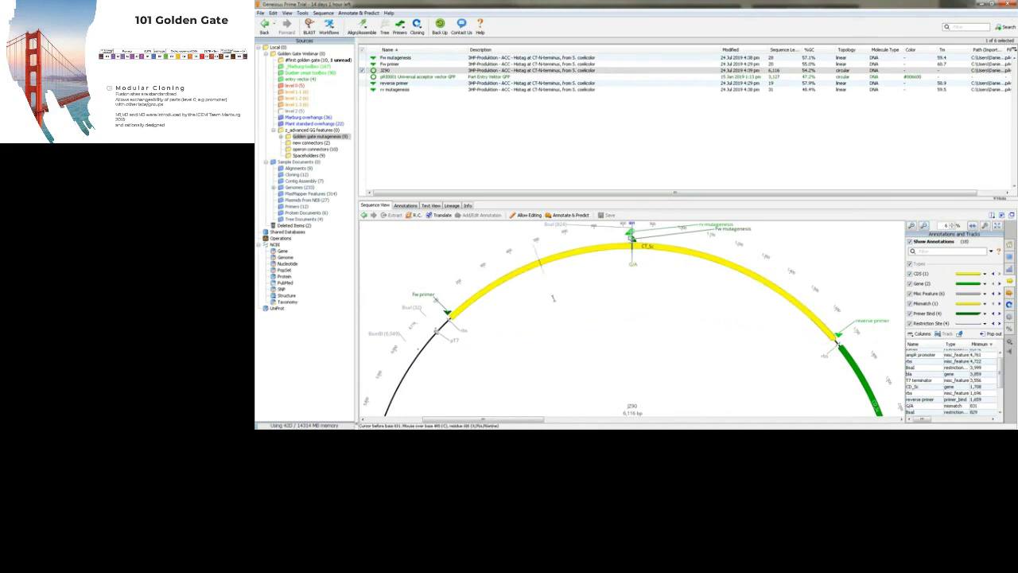
- Review the sequences of the Fw primer, Fw mutagenesis, reverse primer and rv mutagenesis documents
click(401, 64)
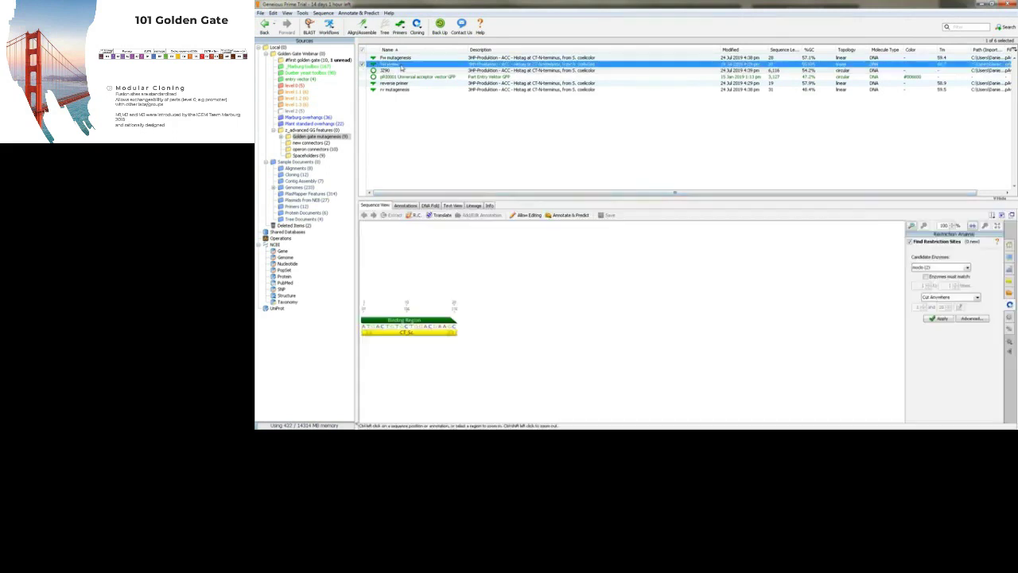
click(404, 58)
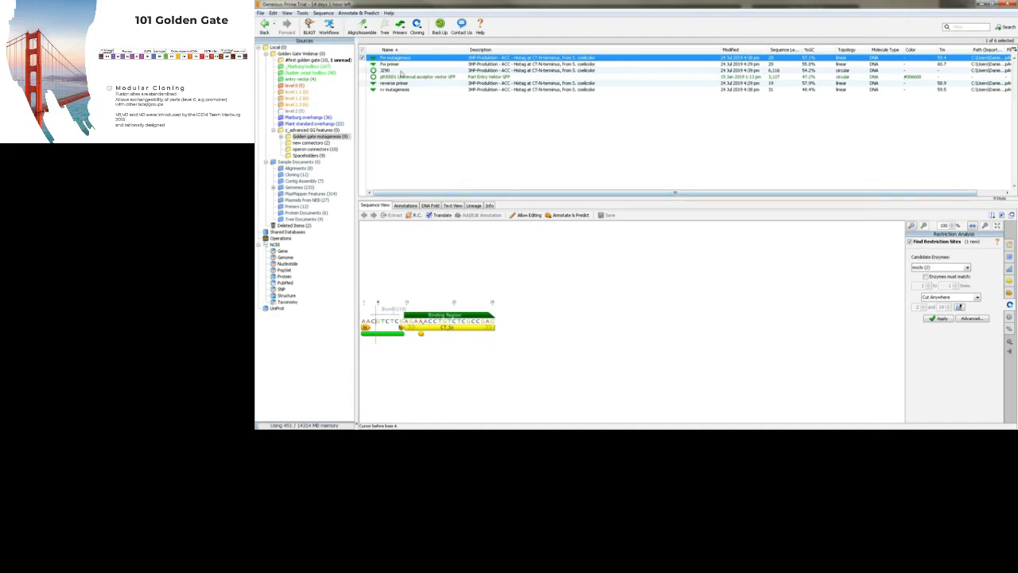
click(402, 66)
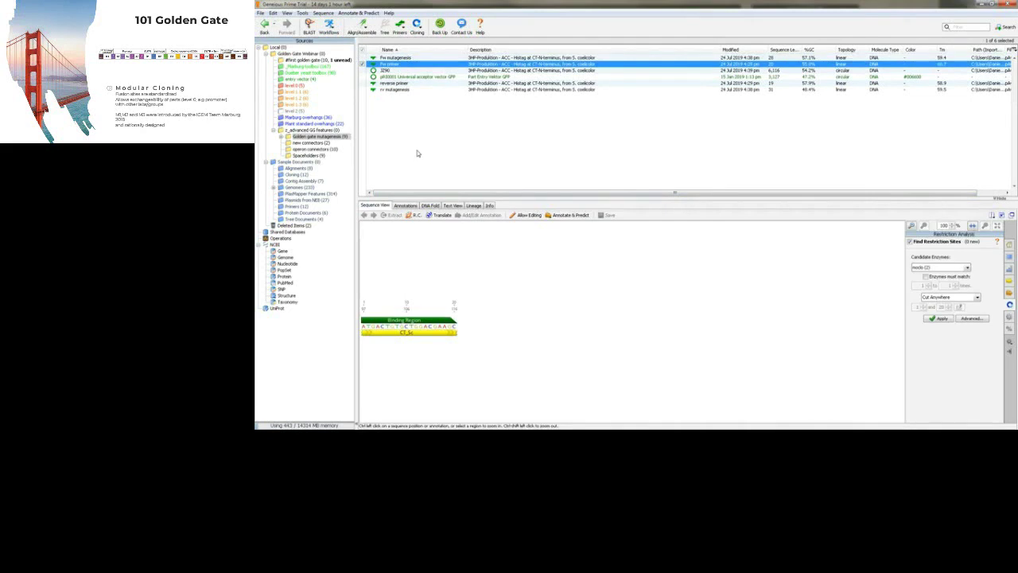
click(406, 90)
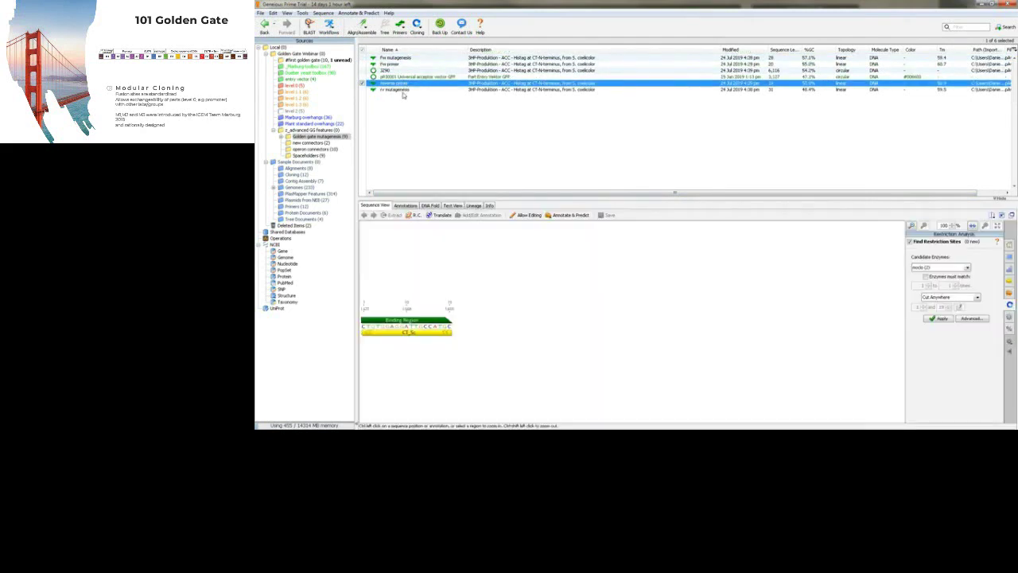
click(402, 99)
- View the JZ90 map and the pR0001 Universal acceptor vector GFP, and look over the available cloning operations
click(394, 72)
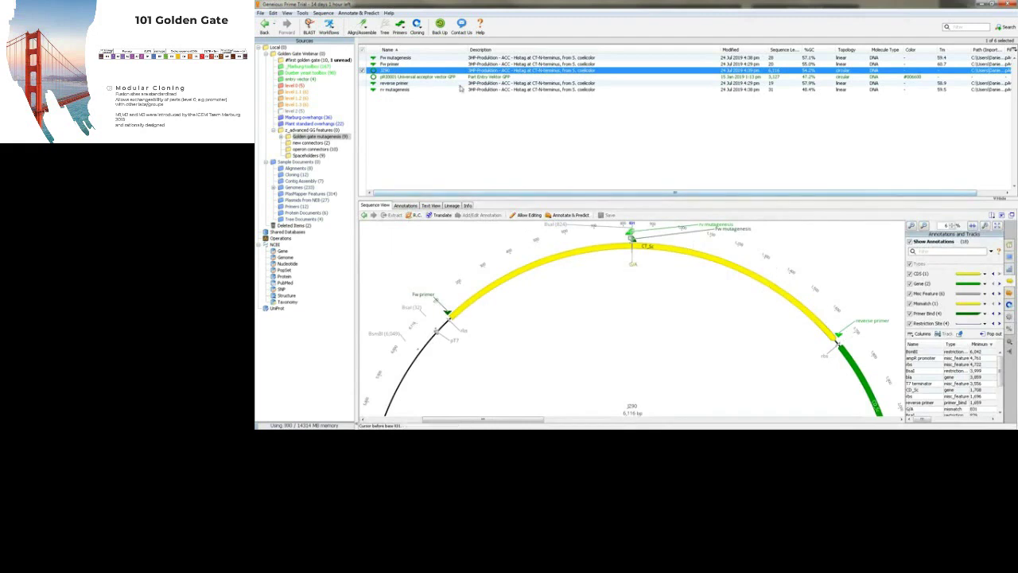
click(456, 77)
click(417, 26)
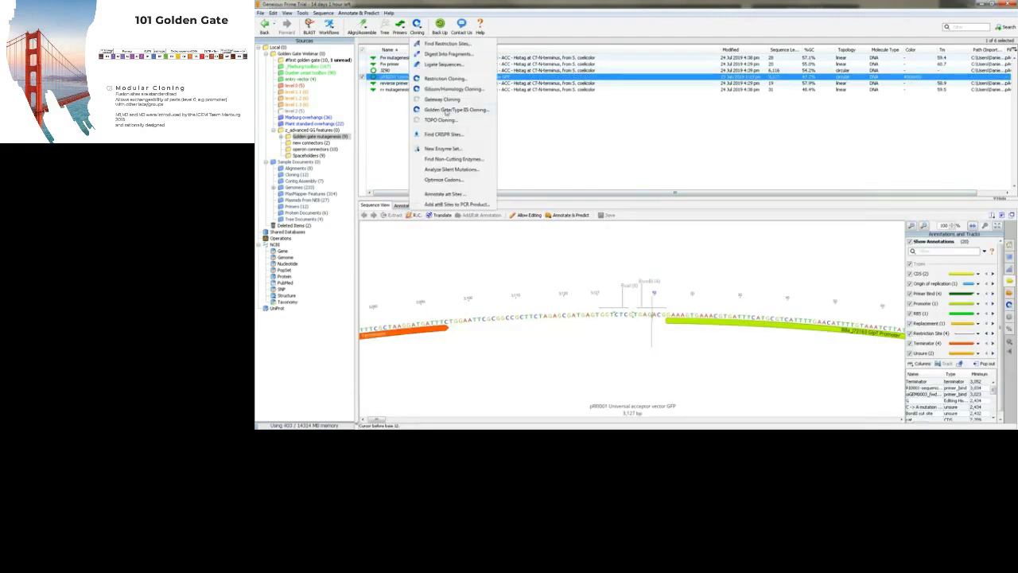
click(585, 148)
click(585, 148)
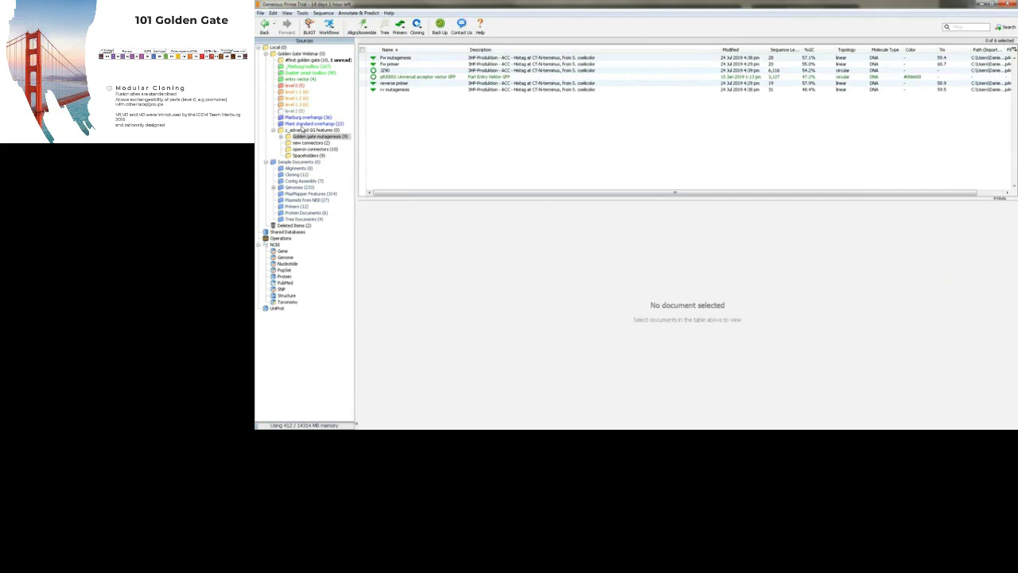
- Reopen JZ90 in the Golden gate mutagenesis folder and inspect its CT_Sc coding sequence and internal BsaI (824) site
click(273, 131)
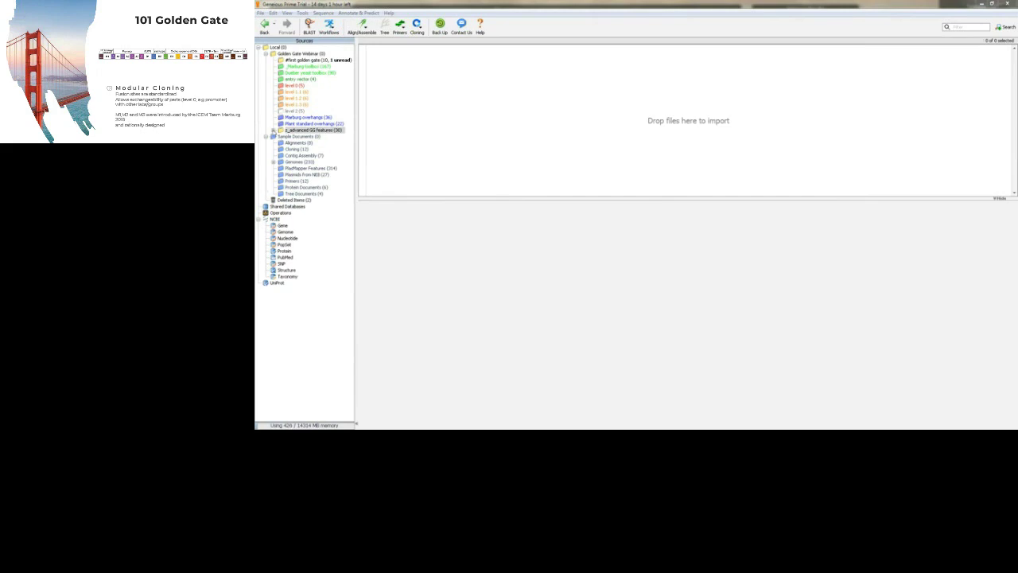
click(275, 131)
click(286, 139)
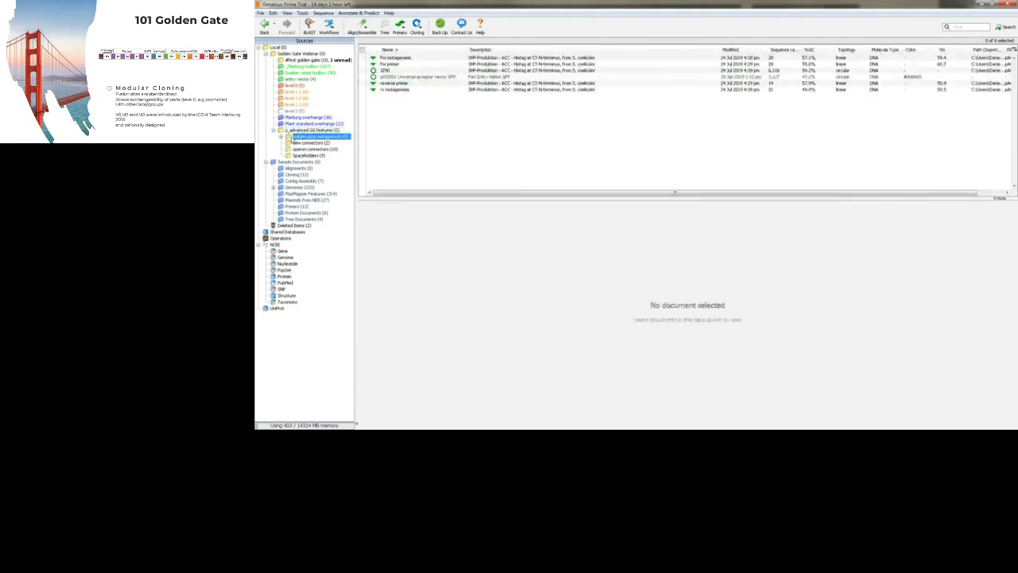
click(402, 71)
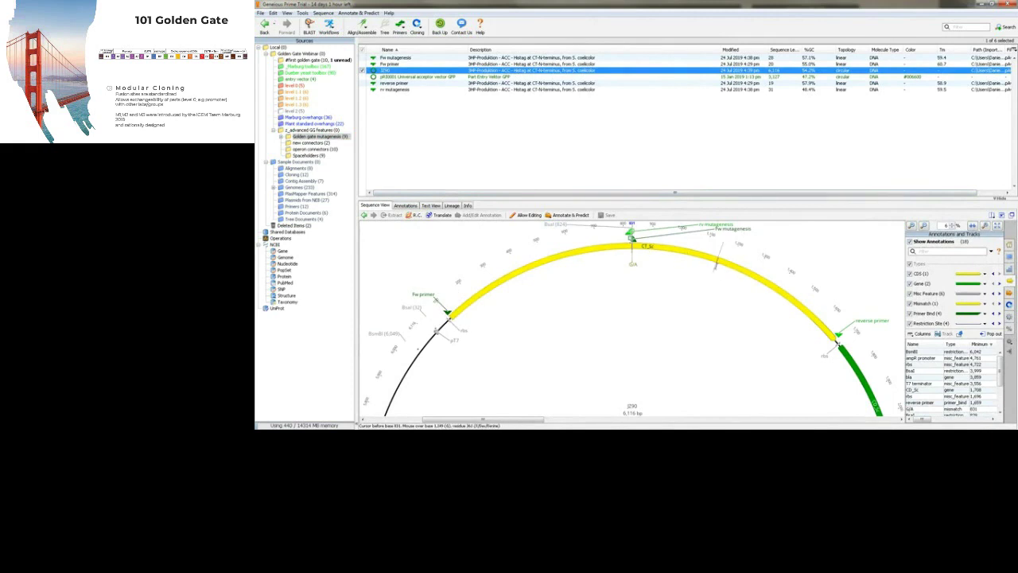
click(715, 261)
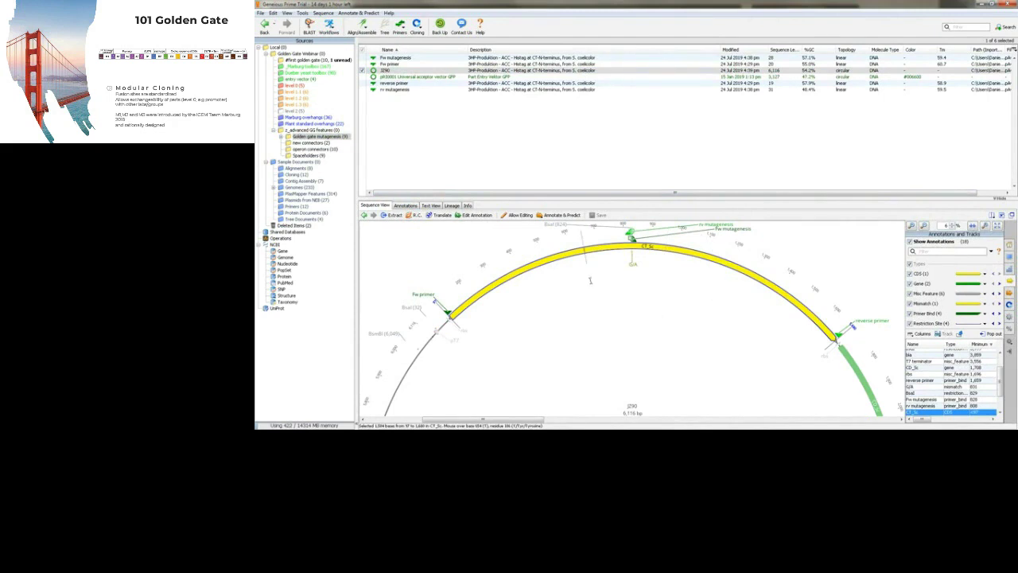
click(557, 225)
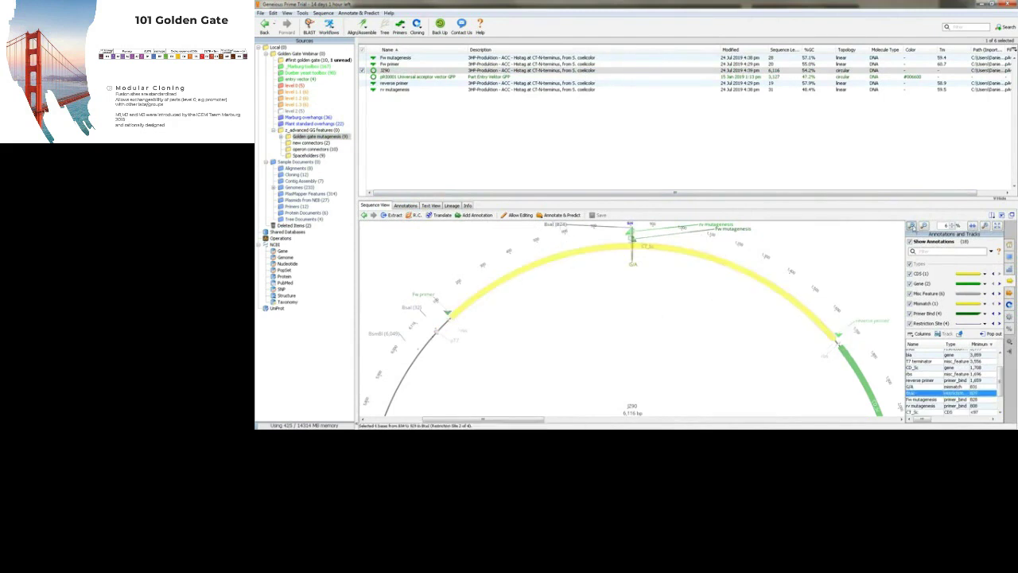
click(911, 226)
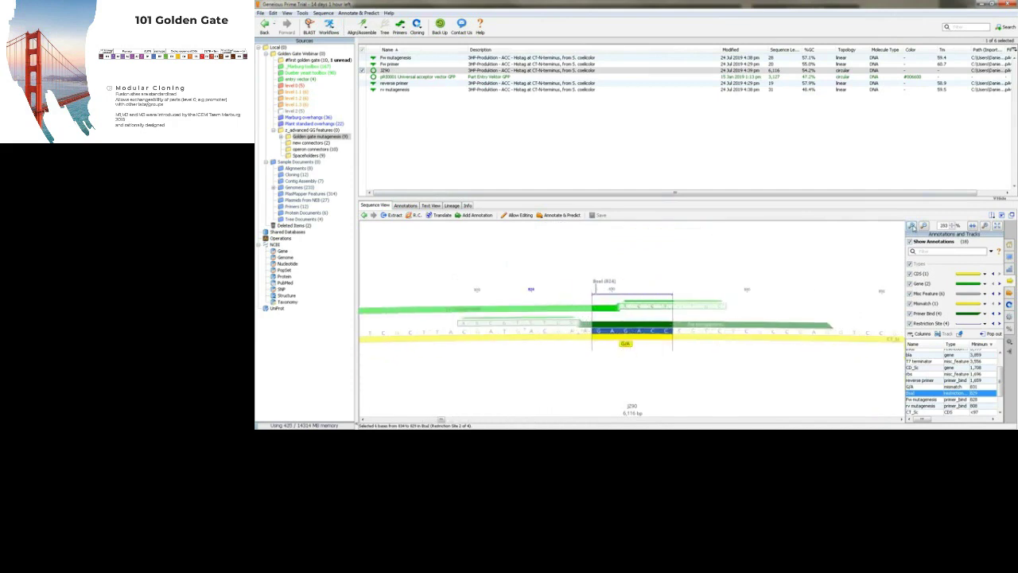
- Select the bases covered by the binding region of the Fw mutagenesis primer in JZ90 and inspect the G/A mismatch
click(780, 310)
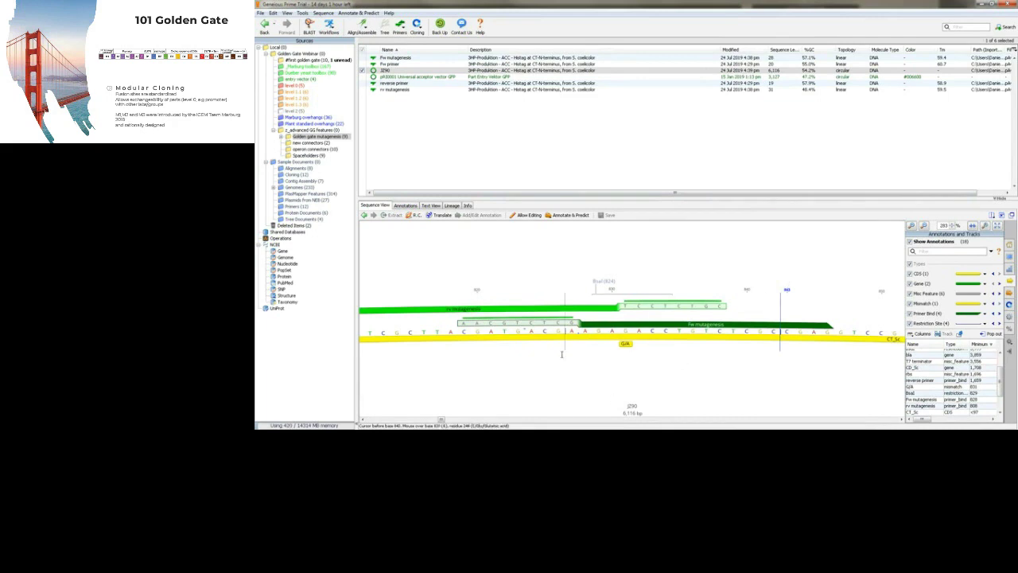
drag(582, 332, 834, 333)
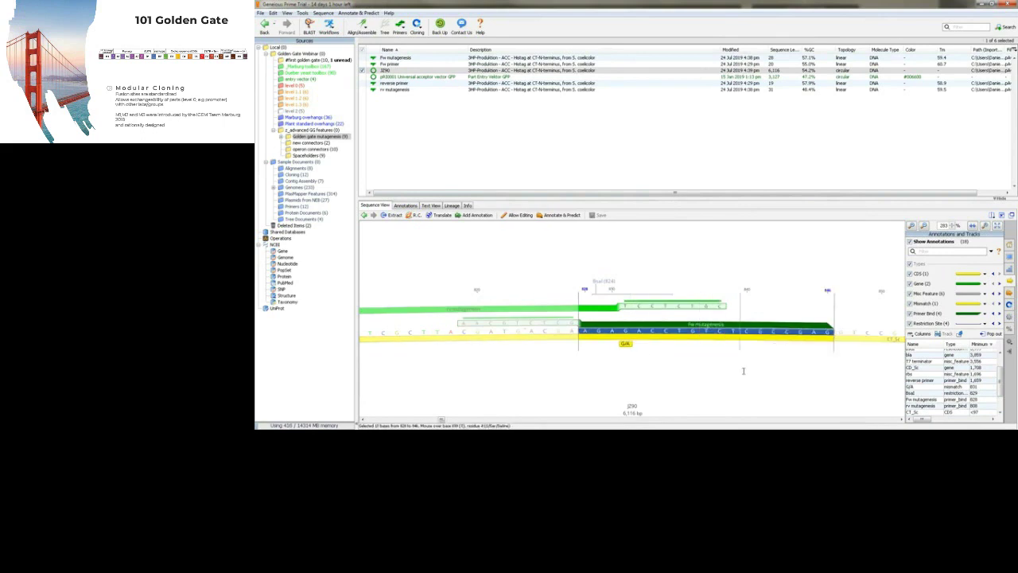
mouse_move(626, 346)
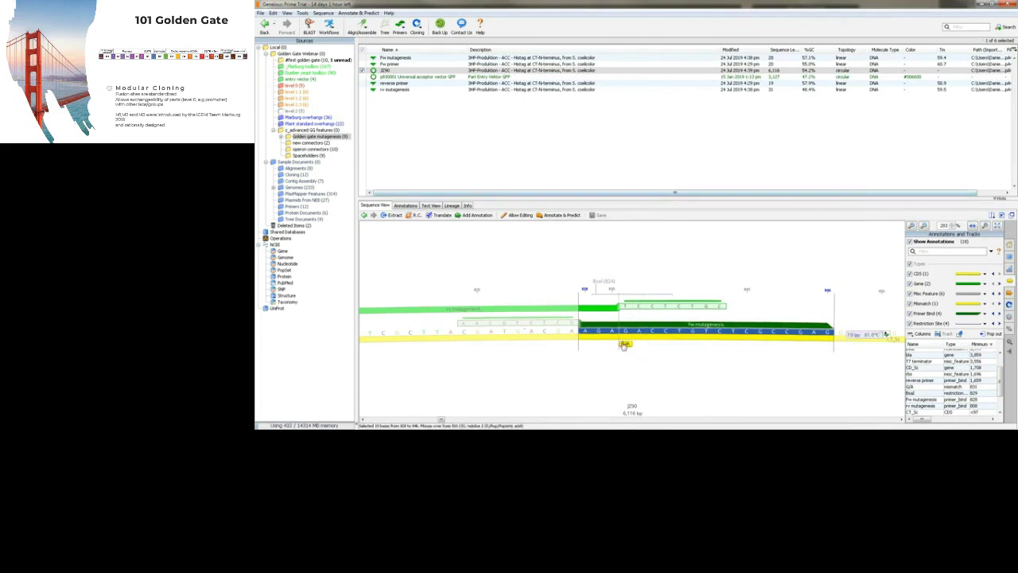
- View the Fw primer, and in the Fw mutagenesis primer select the 5' extension bases ahead of the binding region
click(406, 64)
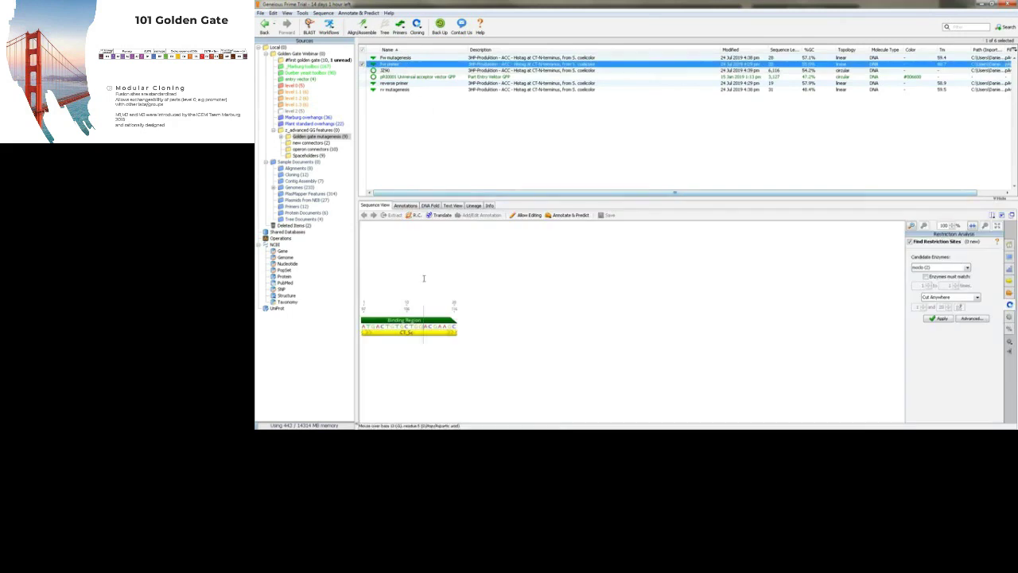
click(396, 59)
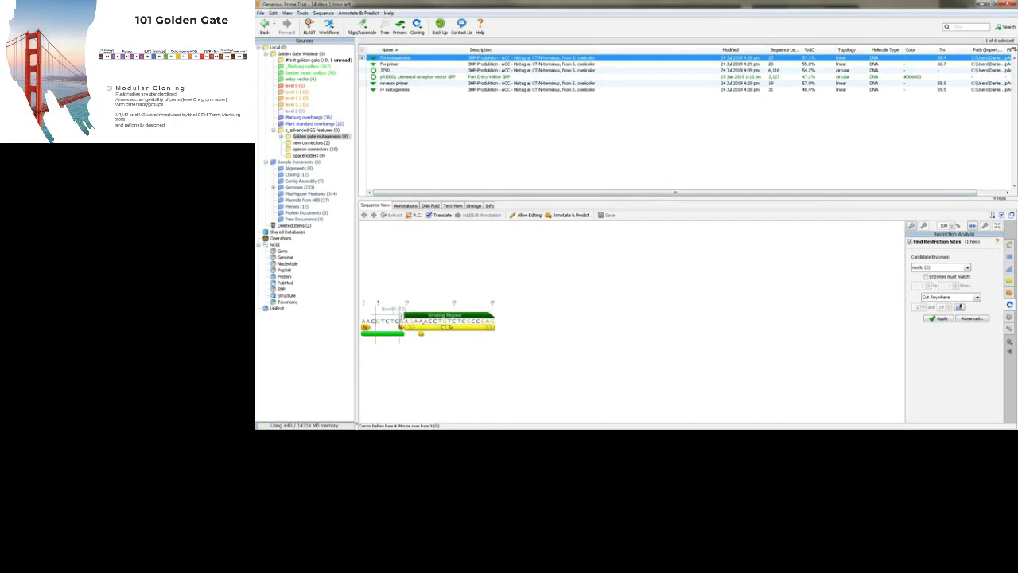
drag(399, 325, 345, 325)
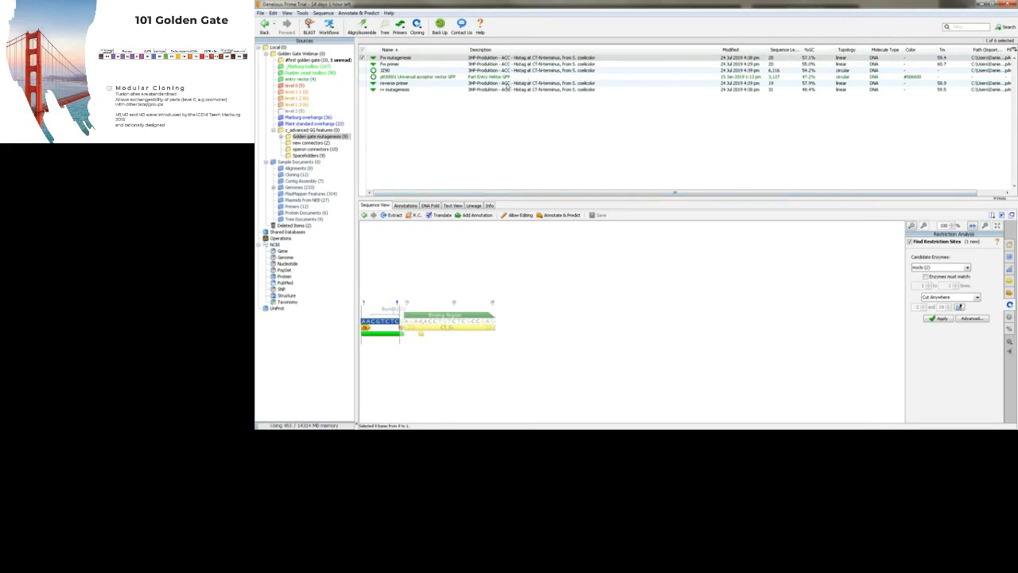
- Extract the PCR product from JZ90 using Fw primer as forward primer and rv mutagenesis as reverse primer
click(410, 70)
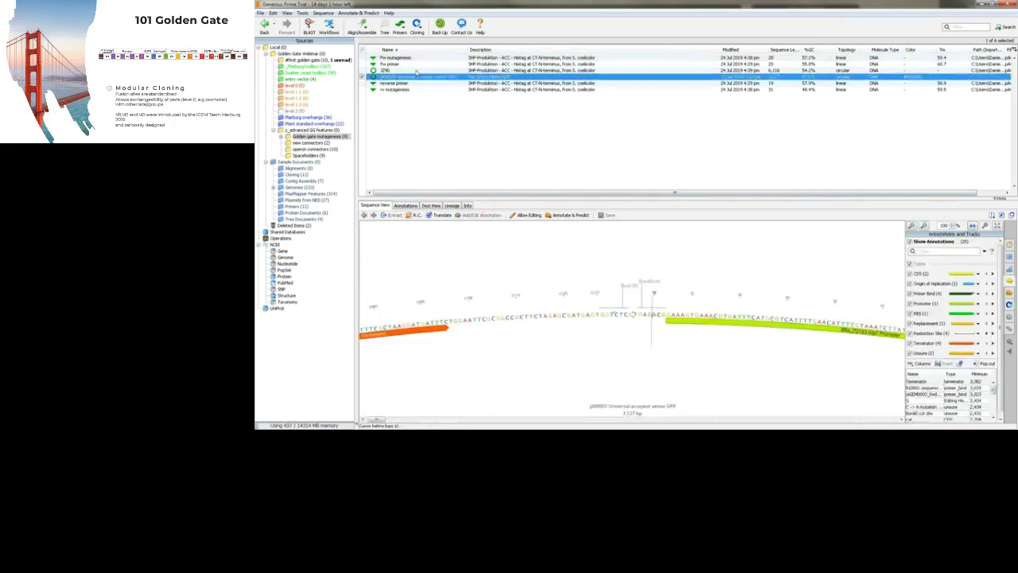
click(923, 227)
click(923, 228)
click(923, 228)
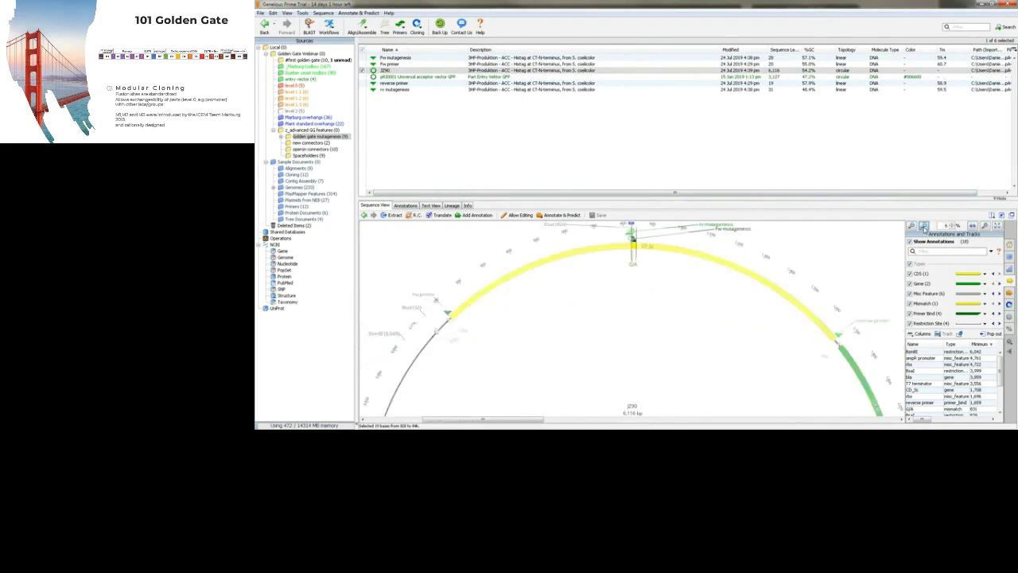
click(399, 27)
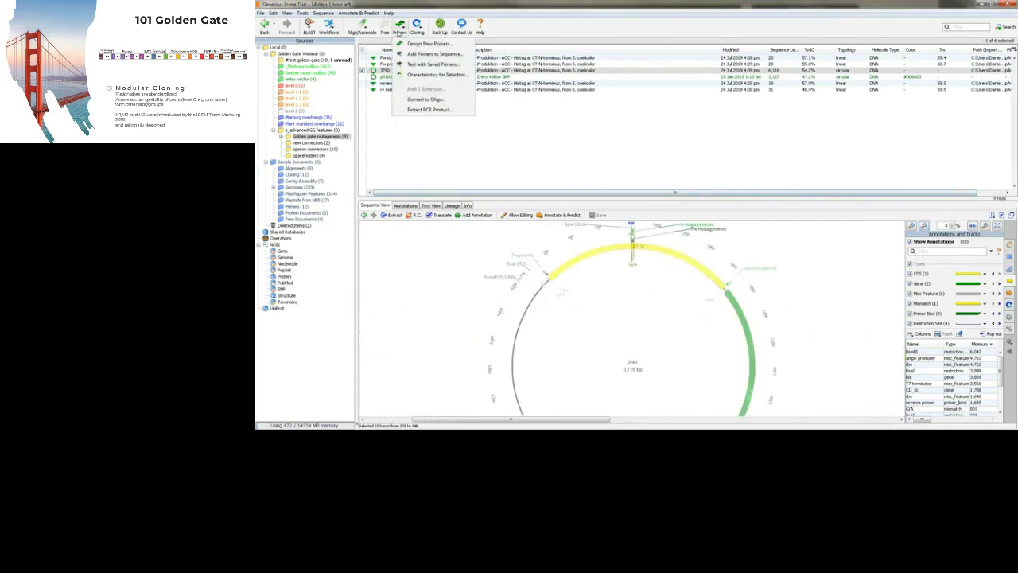
click(424, 109)
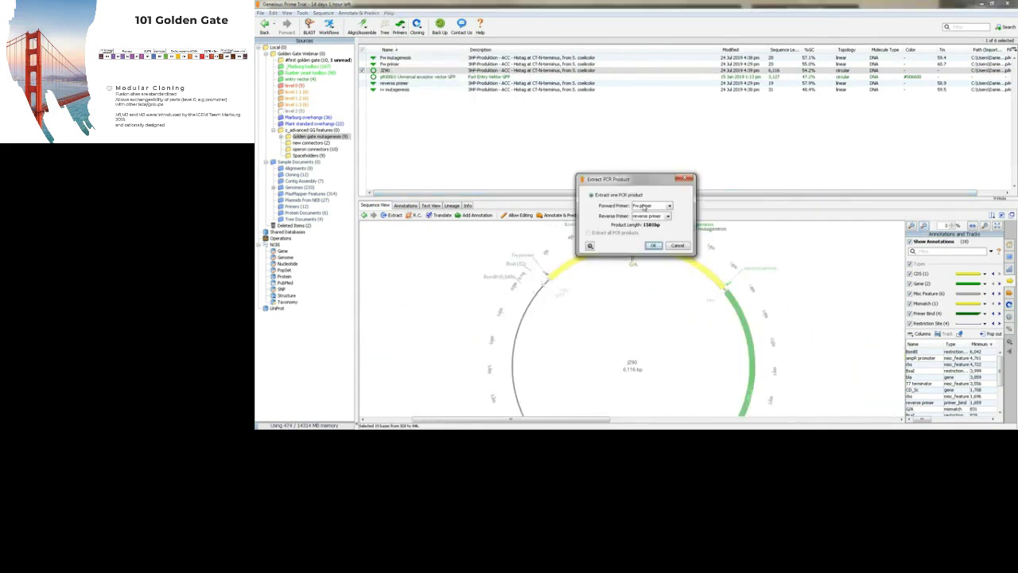
click(660, 216)
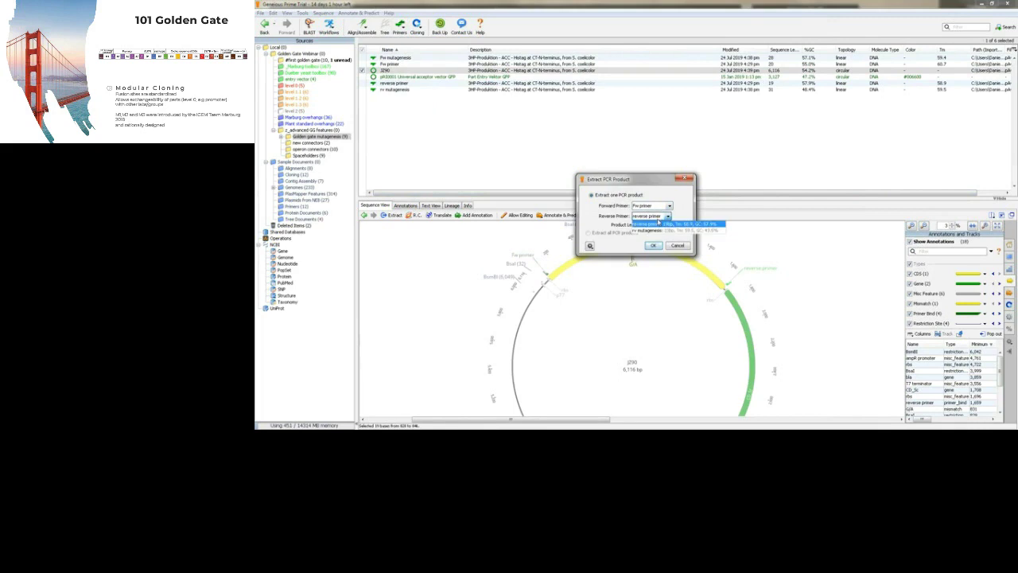
click(659, 231)
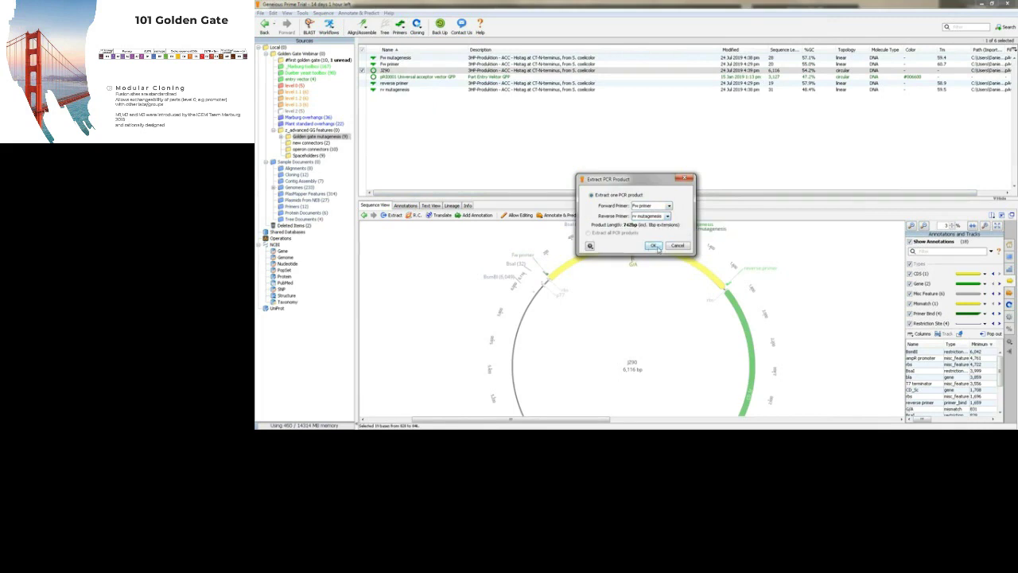
click(653, 245)
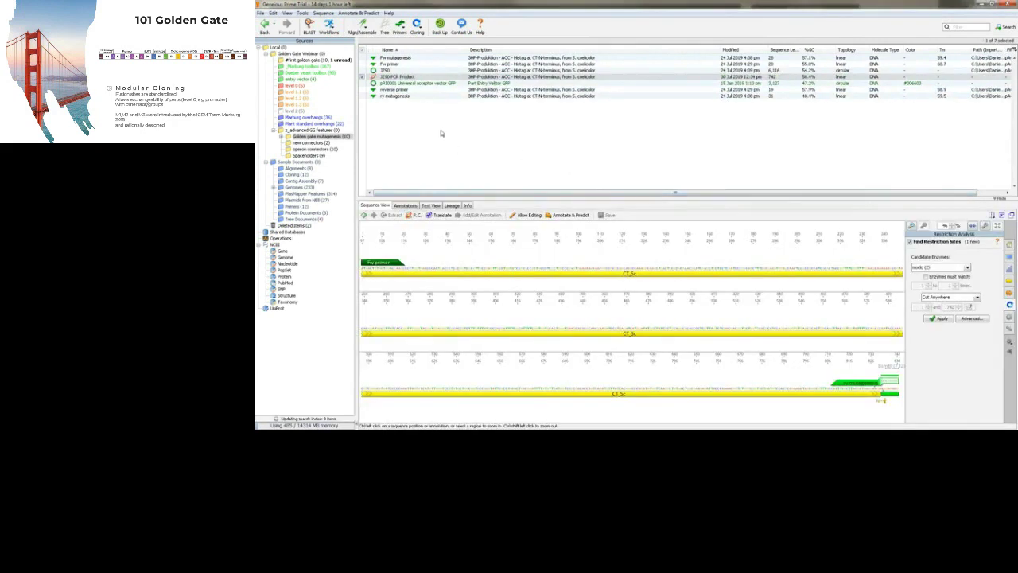
- Extract a second PCR product from JZ90 using Fw mutagenesis as forward primer and reverse primer as reverse primer
click(398, 70)
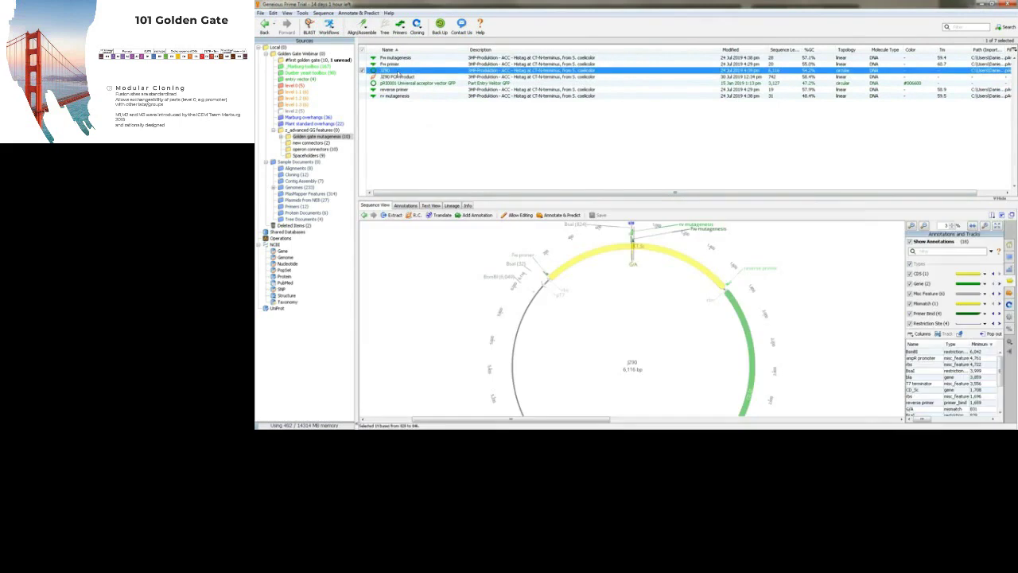
click(400, 26)
click(425, 109)
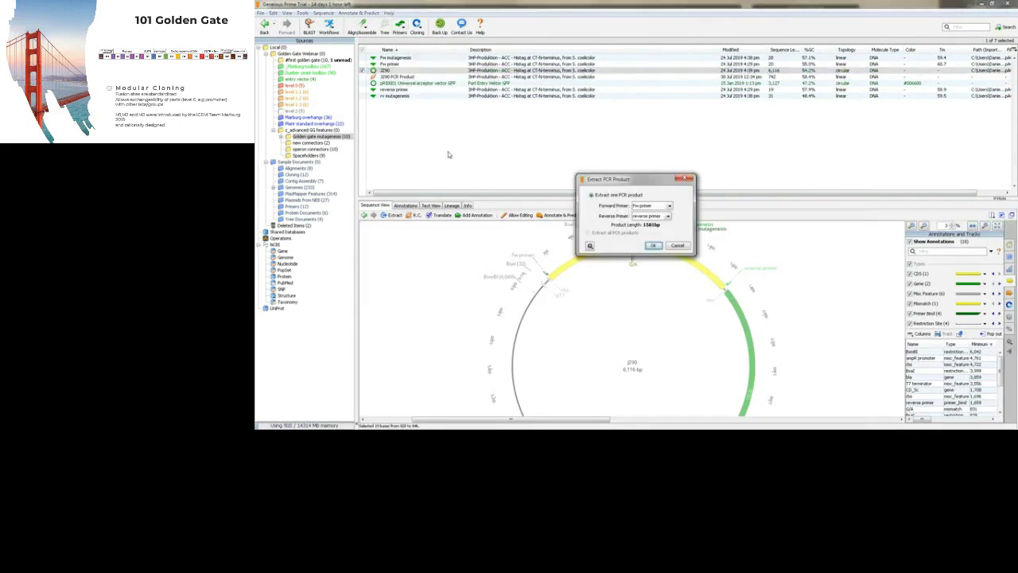
click(660, 208)
click(659, 221)
click(668, 215)
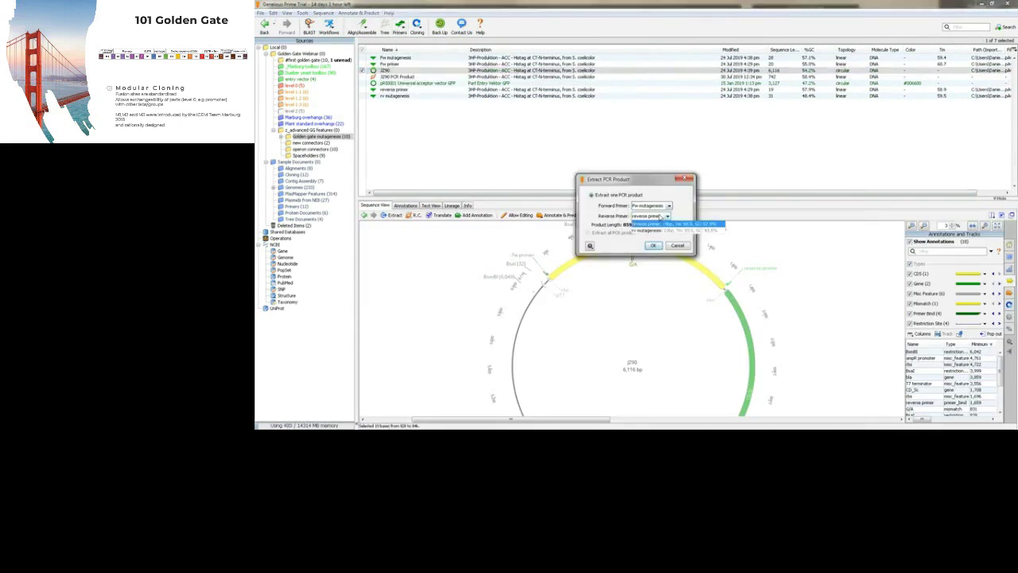
click(659, 231)
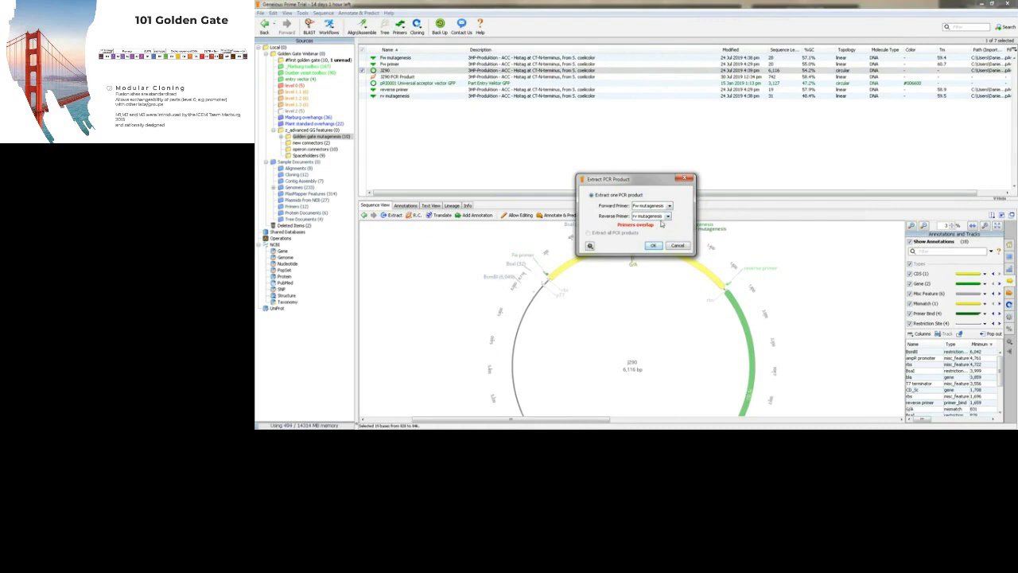
click(668, 216)
click(658, 234)
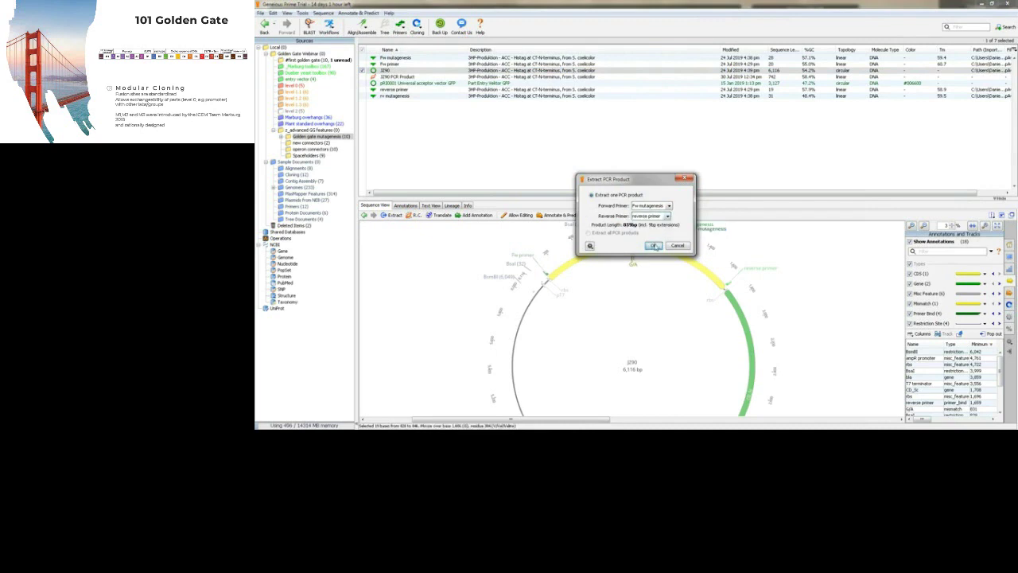
click(652, 245)
click(634, 233)
click(630, 232)
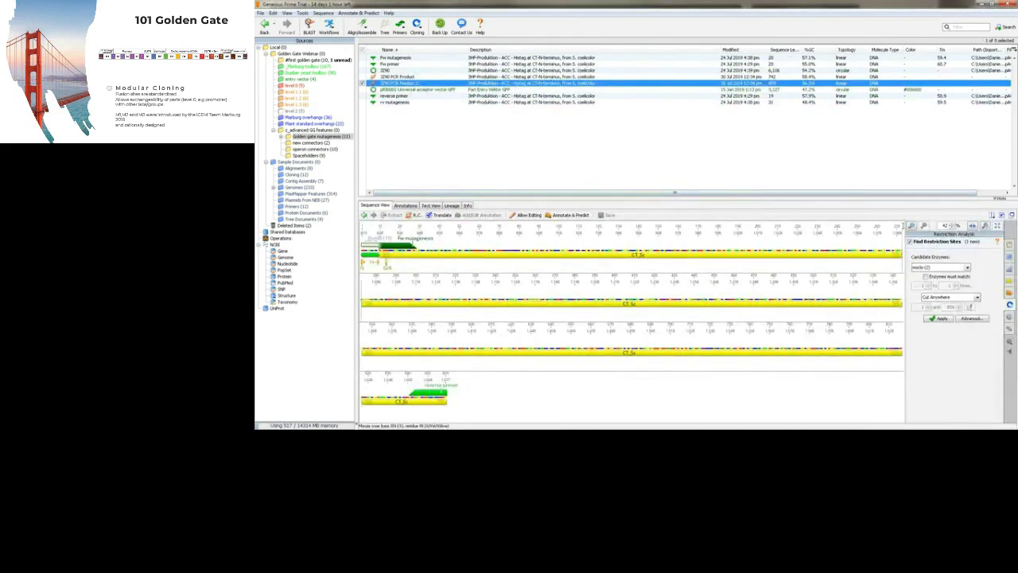
- In the second PCR product, inspect the BsmBI recognition site, the AGAA overhang bases and the G/A mismatch in the Fw mutagenesis region
click(912, 226)
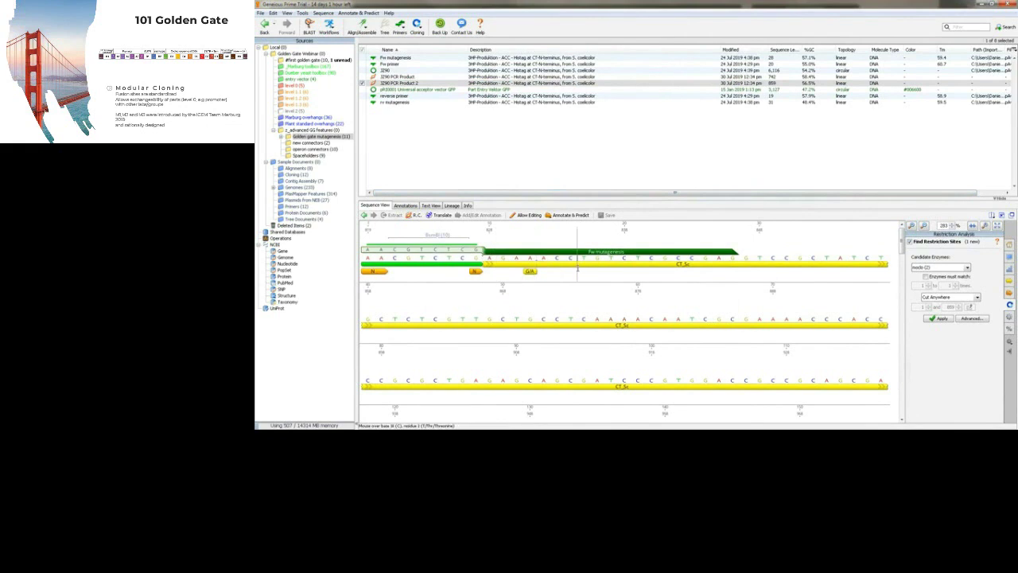
click(442, 237)
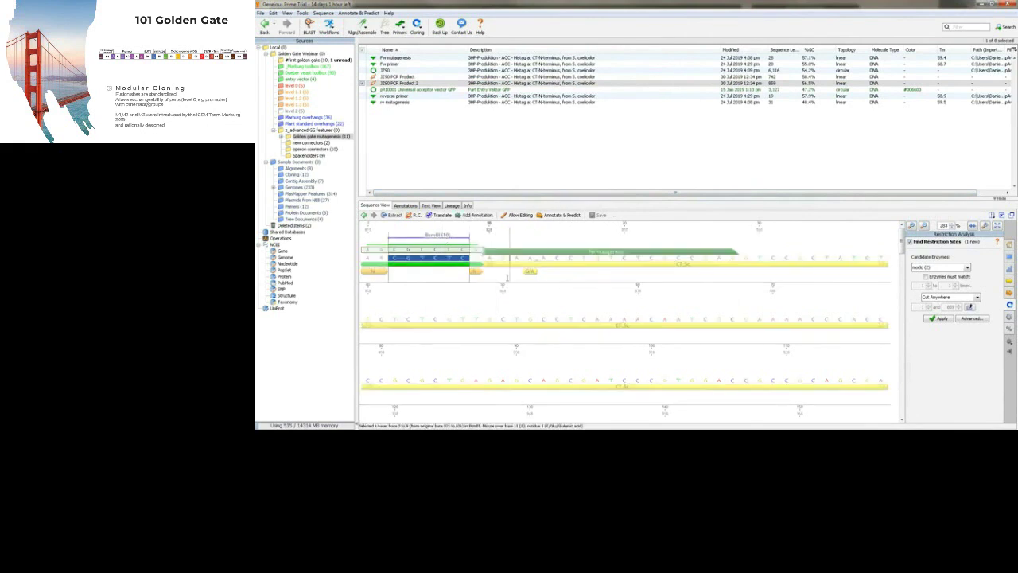
drag(538, 263, 487, 266)
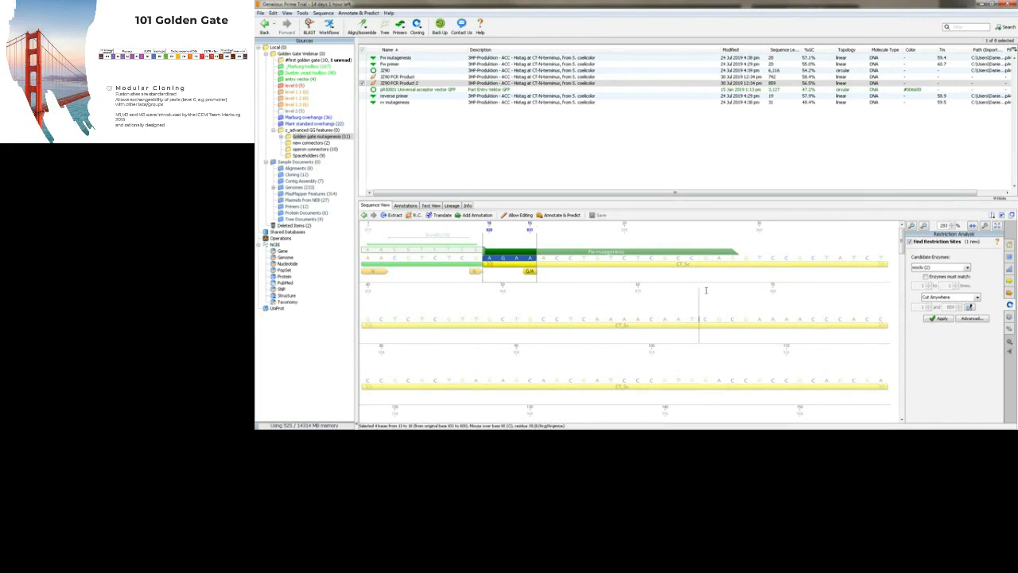
click(496, 318)
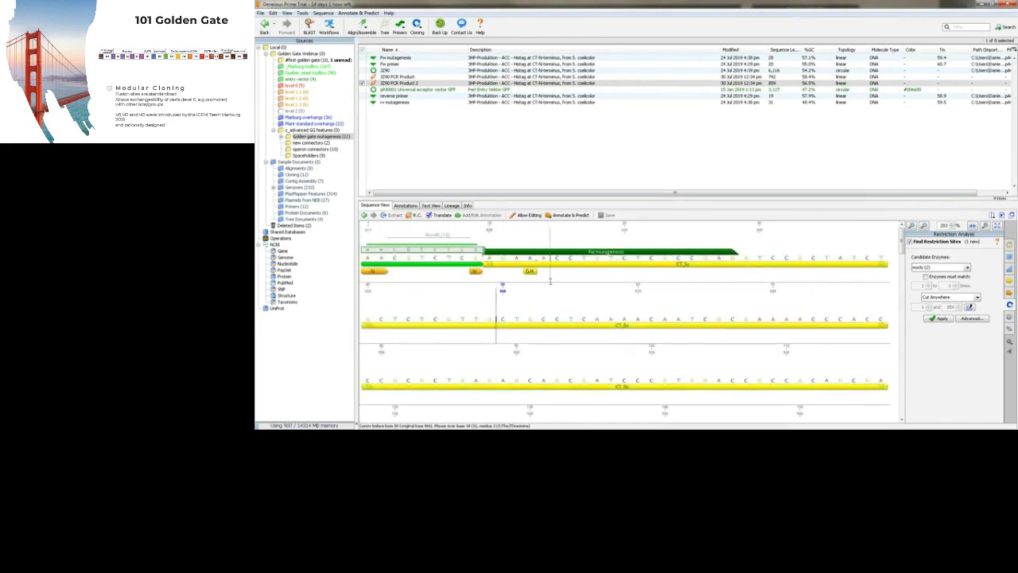
mouse_move(534, 274)
- Assemble both JZ90 PCR products into pR0001 Universal acceptor vector GFP by Golden Gate cloning with BsmBI
shift+click(404, 77)
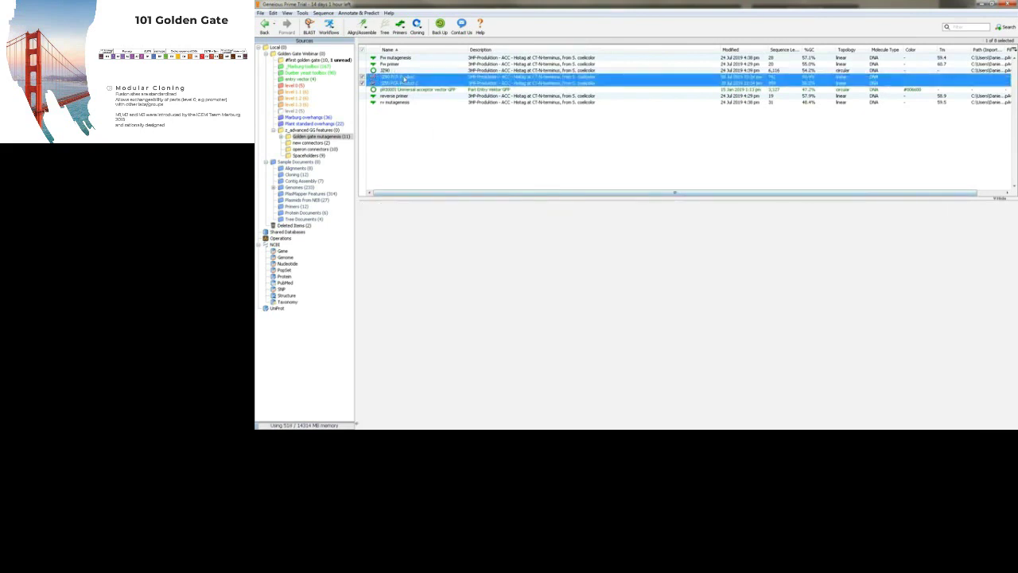
ctrl+click(406, 90)
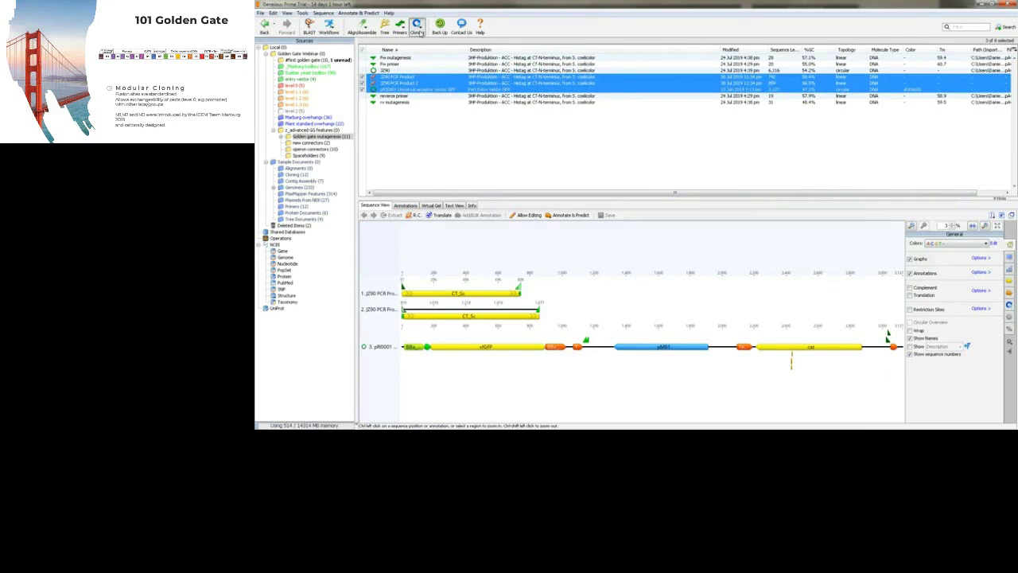
click(417, 25)
click(460, 109)
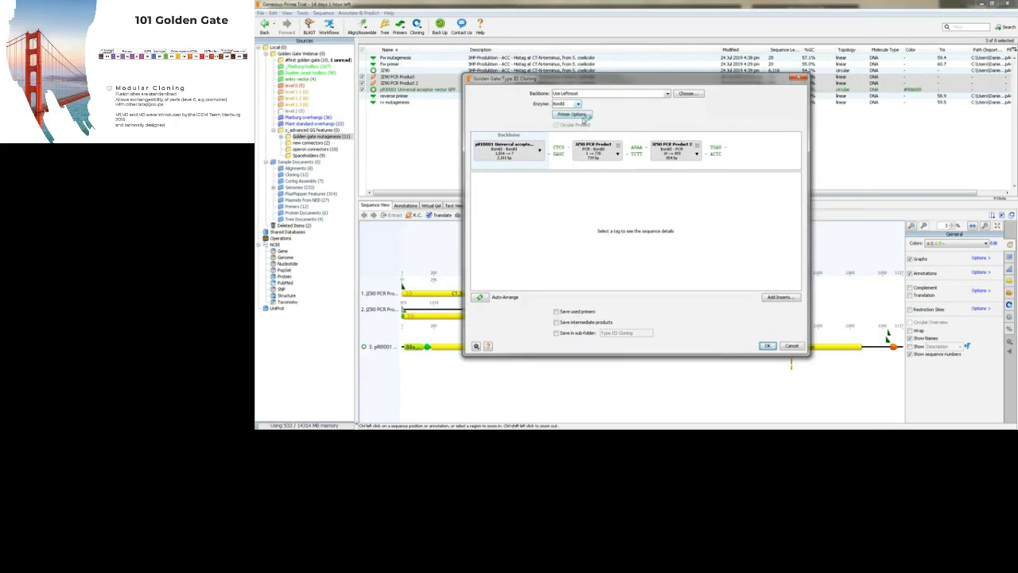
click(766, 345)
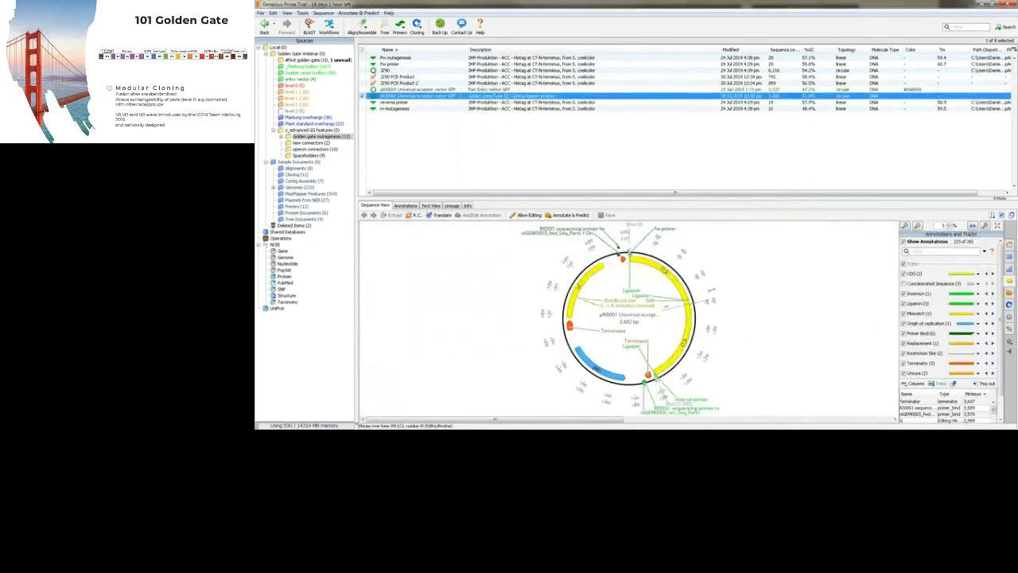
- Examine the restriction site settings for the assembled Golden Gate ligation product
click(1008, 311)
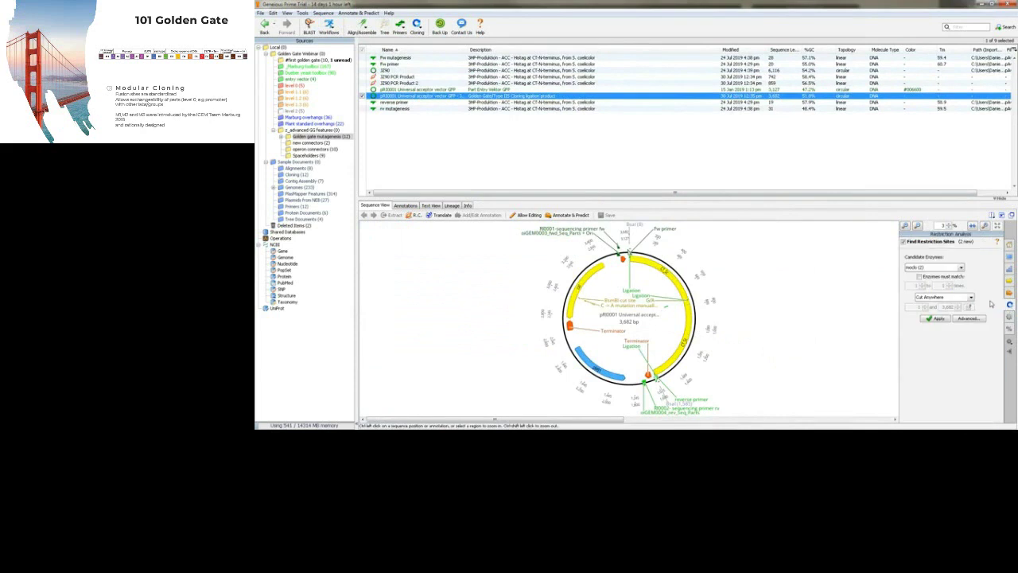
click(944, 276)
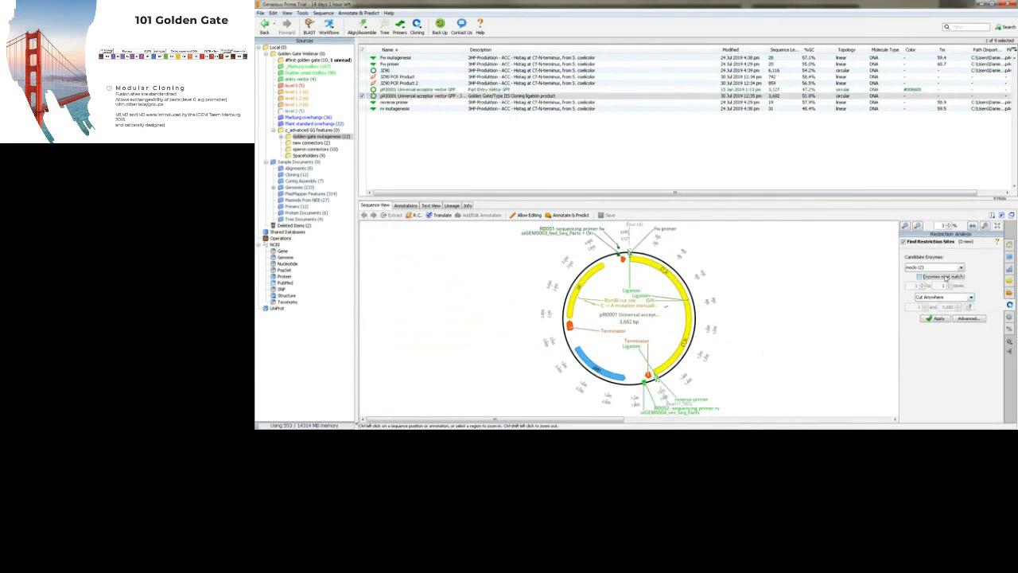